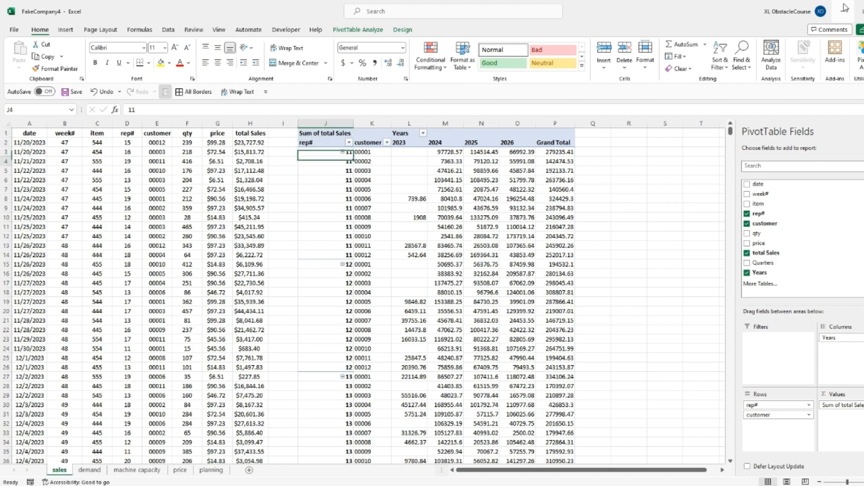
Step: Look through the sales records down the date column of the sales sheet
{"action": "key", "text": "Left"}
{"action": "key", "text": "Left"}
{"action": "key", "text": "Left"}
{"action": "key", "text": "Left"}
{"action": "key", "text": "Left"}
{"action": "key", "text": "Left"}
{"action": "key", "text": "Left"}
{"action": "key", "text": "Left"}
{"action": "key", "text": "Left"}
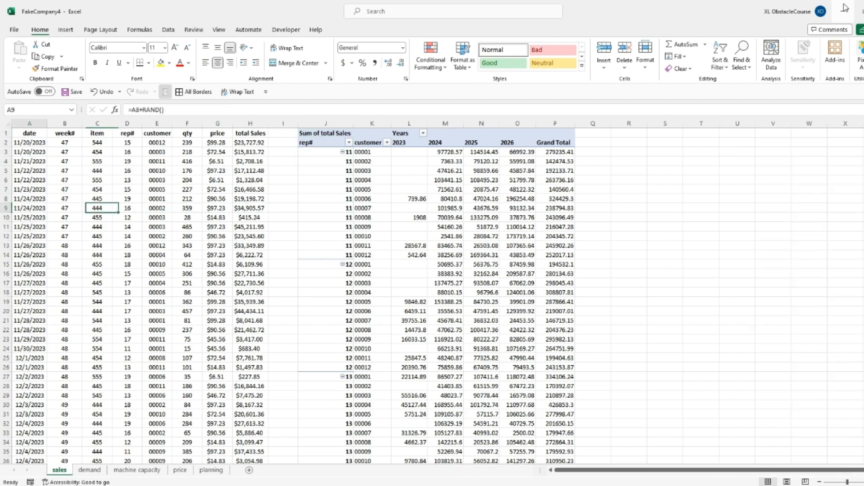
{"action": "key", "text": "Down"}
{"action": "key", "text": "Down"}
{"action": "key", "text": "Down"}
{"action": "key", "text": "Down"}
{"action": "key", "text": "Down"}
{"action": "key", "text": "Down"}
{"action": "key", "text": "Down"}
{"action": "key", "text": "Down"}
{"action": "key", "text": "Down"}
{"action": "key", "text": "Down"}
{"action": "key", "text": "Down"}
{"action": "key", "text": "Down"}
{"action": "key", "text": "Down"}
{"action": "key", "text": "Down"}
{"action": "key", "text": "Down"}
{"action": "key", "text": "Down"}
{"action": "key", "text": "Down"}
{"action": "key", "text": "Down"}
{"action": "key", "text": "Down"}
{"action": "key", "text": "Down"}
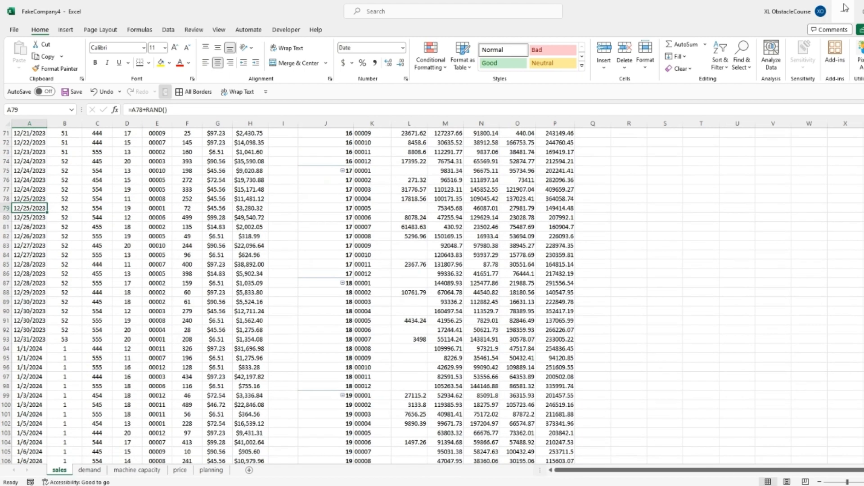
{"action": "key", "text": "Down"}
{"action": "key", "text": "Down"}
{"action": "key", "text": "Down"}
{"action": "key", "text": "Down"}
{"action": "key", "text": "Down"}
{"action": "key", "text": "Down"}
{"action": "key", "text": "Down"}
{"action": "key", "text": "Down"}
{"action": "key", "text": "Down"}
{"action": "key", "text": "Down"}
{"action": "key", "text": "Down"}
{"action": "key", "text": "Down"}
{"action": "key", "text": "Down"}
{"action": "key", "text": "Down"}
{"action": "key", "text": "Down"}
{"action": "key", "text": "Down"}
{"action": "key", "text": "Down"}
{"action": "key", "text": "Down"}
{"action": "key", "text": "Down"}
{"action": "key", "text": "Down"}
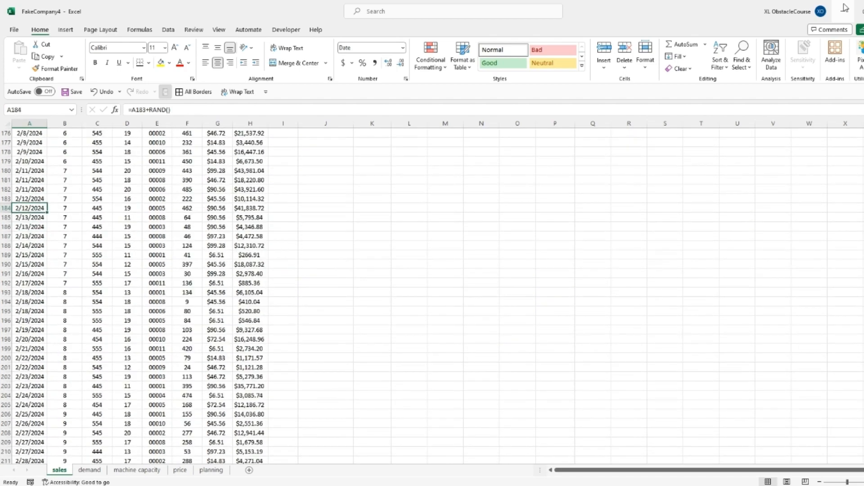
{"action": "key", "text": "Down"}
{"action": "key", "text": "Down"}
{"action": "key", "text": "Down"}
{"action": "key", "text": "Down"}
{"action": "key", "text": "Down"}
{"action": "key", "text": "Down"}
{"action": "key", "text": "Down"}
{"action": "key", "text": "Down"}
{"action": "key", "text": "Down"}
{"action": "key", "text": "Down"}
{"action": "key", "text": "Down"}
{"action": "key", "text": "Down"}
{"action": "key", "text": "Down"}
{"action": "key", "text": "Down"}
{"action": "key", "text": "Down"}
{"action": "key", "text": "Down"}
{"action": "key", "text": "Down"}
{"action": "key", "text": "Down"}
{"action": "key", "text": "Down"}
{"action": "key", "text": "Down"}
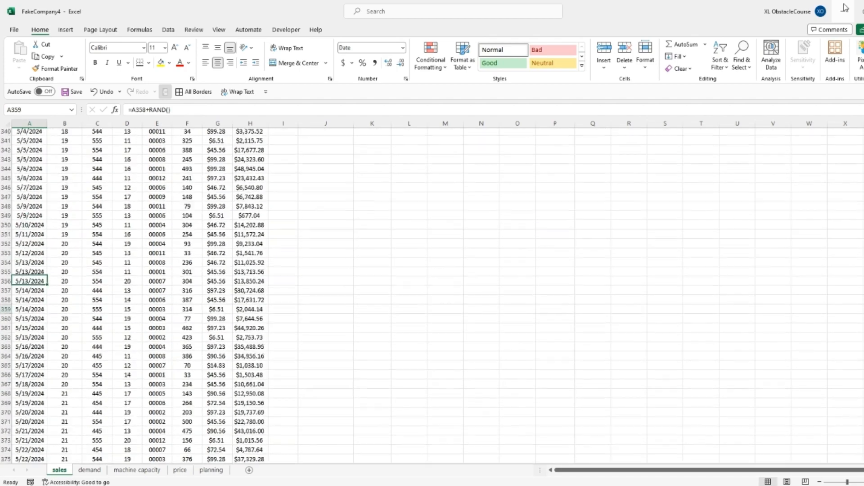
{"action": "key", "text": "Down"}
{"action": "key", "text": "Down"}
{"action": "key", "text": "Down"}
{"action": "key", "text": "Down"}
{"action": "key", "text": "Down"}
{"action": "key", "text": "Down"}
{"action": "key", "text": "Down"}
{"action": "key", "text": "Down"}
{"action": "key", "text": "Down"}
{"action": "key", "text": "Down"}
{"action": "key", "text": "Down"}
{"action": "key", "text": "Down"}
{"action": "key", "text": "Down"}
{"action": "key", "text": "Down"}
{"action": "key", "text": "Down"}
{"action": "key", "text": "Down"}
{"action": "key", "text": "Down"}
{"action": "key", "text": "Down"}
{"action": "key", "text": "Down"}
{"action": "key", "text": "Down"}
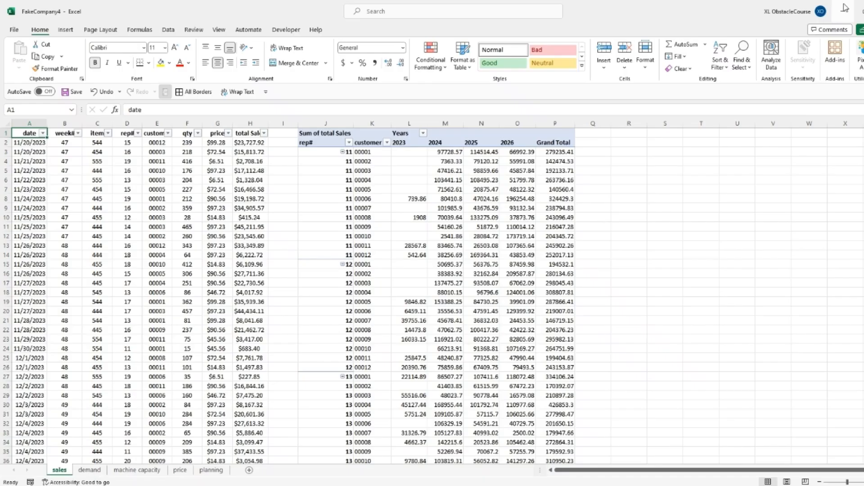
Step: Check the filter options of the date and item columns in the sales data without applying any filter
{"action": "key", "text": "alt+Down"}
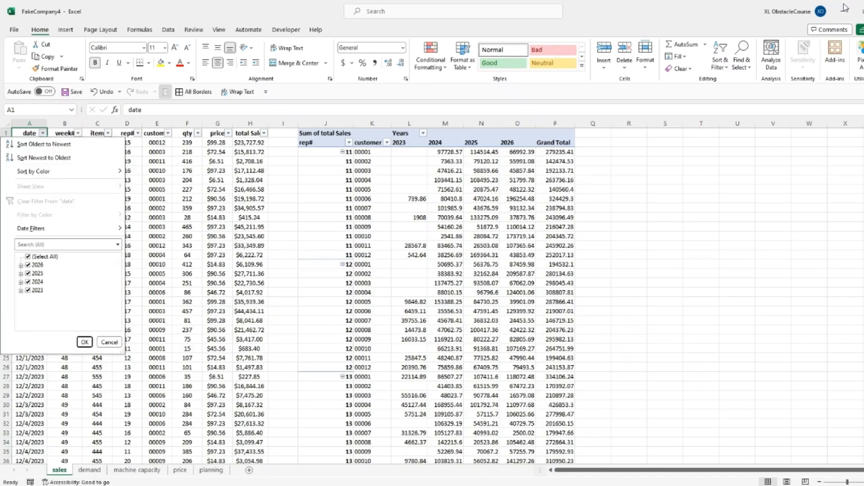
{"action": "key", "text": "Escape"}
{"action": "key", "text": "Right"}
{"action": "key", "text": "Right"}
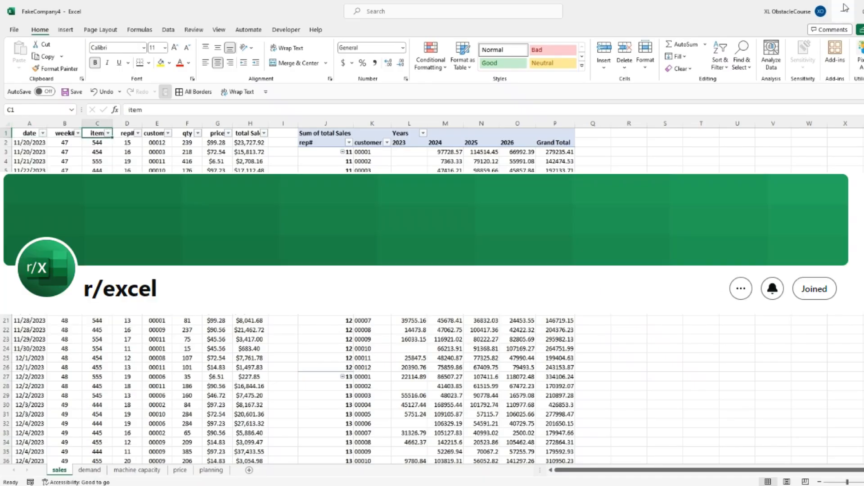
{"action": "key", "text": "alt+Down"}
{"action": "key", "text": "Escape"}
{"action": "key", "text": "Right"}
{"action": "key", "text": "Right"}
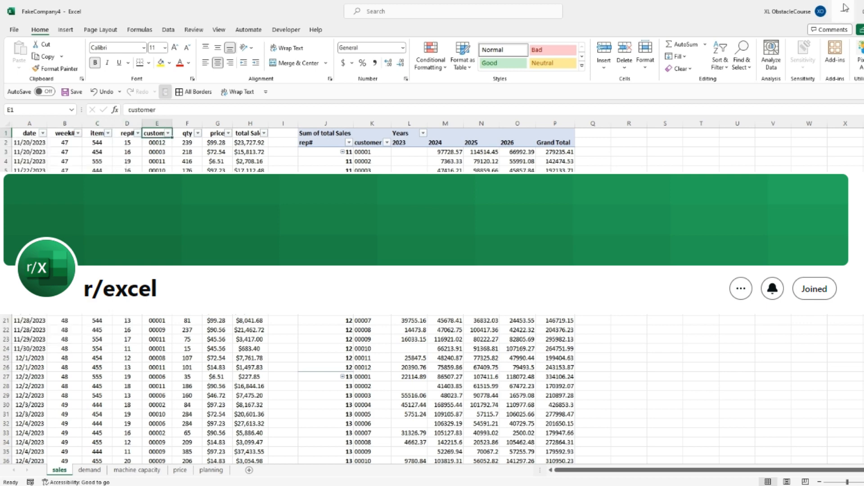
Step: Review the filter options and customer list for the customer column without applying a filter
{"action": "key", "text": "alt+Down"}
{"action": "key", "text": "Down"}
{"action": "key", "text": "Down"}
{"action": "key", "text": "Down"}
{"action": "key", "text": "Down"}
{"action": "key", "text": "Down"}
{"action": "key", "text": "Down"}
{"action": "key", "text": "Down"}
{"action": "key", "text": "Down"}
{"action": "key", "text": "Down"}
{"action": "key", "text": "Down"}
{"action": "key", "text": "Down"}
{"action": "key", "text": "Down"}
{"action": "key", "text": "Down"}
{"action": "key", "text": "Down"}
{"action": "key", "text": "Down"}
{"action": "key", "text": "Down"}
{"action": "key", "text": "Down"}
{"action": "key", "text": "Down"}
{"action": "key", "text": "Down"}
{"action": "key", "text": "Down"}
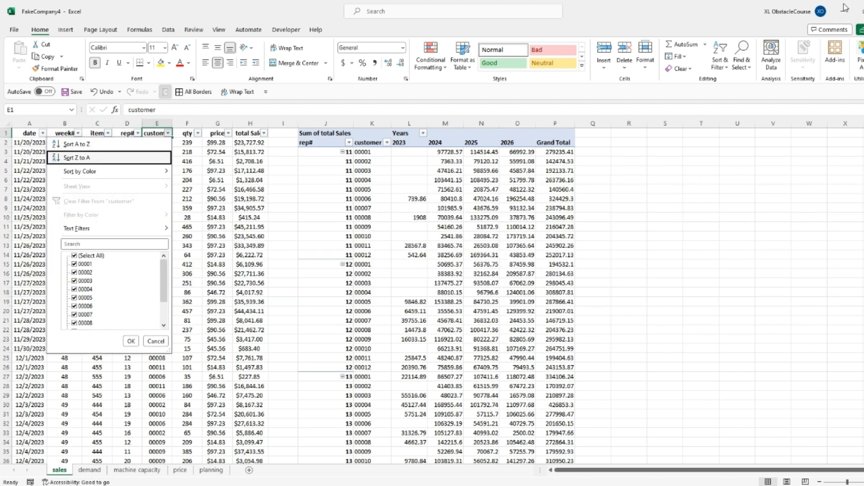
{"action": "key", "text": "Escape"}
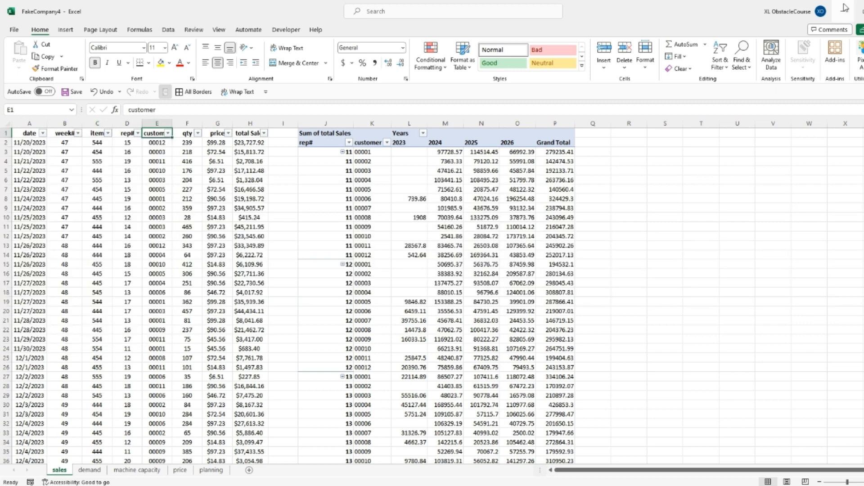
Step: Remove the rep# field from the sales PivotTable so total sales are grouped by customer only
{"action": "key", "text": "Right"}
{"action": "key", "text": "Right"}
{"action": "key", "text": "Right"}
{"action": "key", "text": "Right"}
{"action": "key", "text": "Right"}
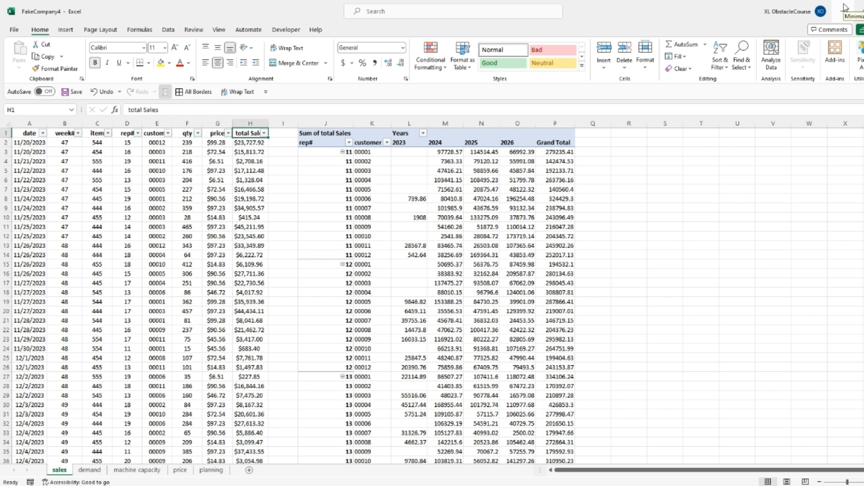
{"action": "key", "text": "Down"}
{"action": "key", "text": "Right"}
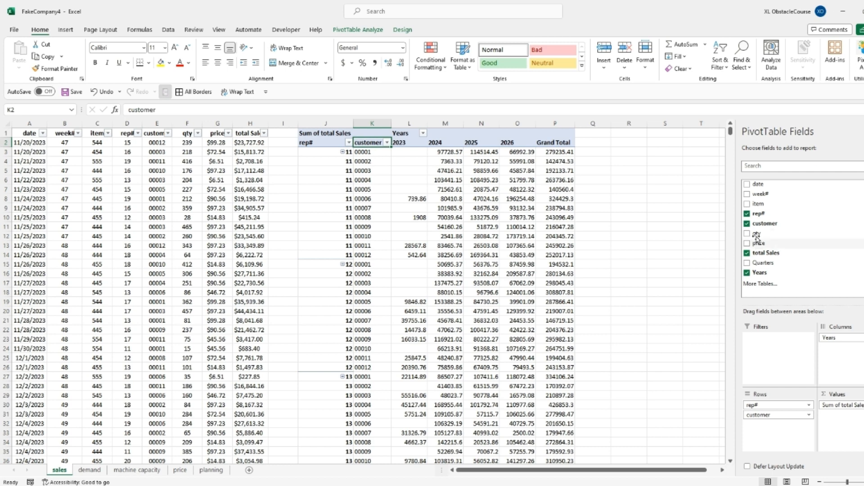
{"action": "left_click", "coordinate": [747, 214]}
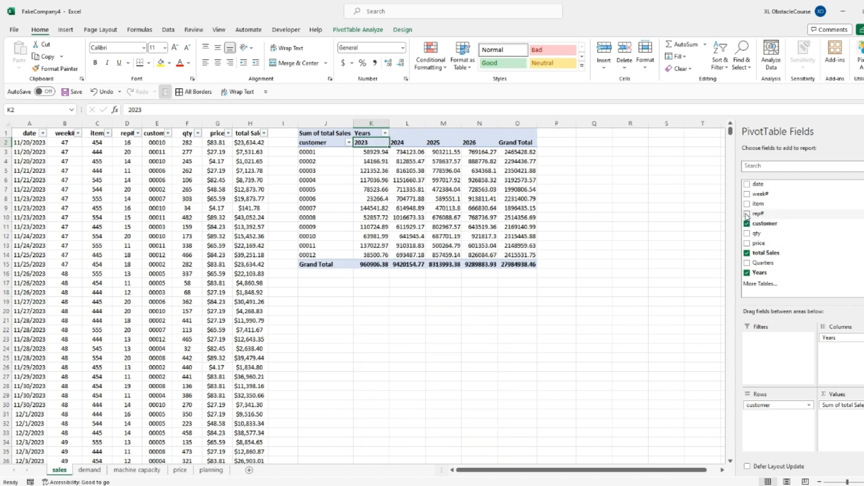
Step: Look across the PivotTable's yearly sales columns to the Grand Total column
{"action": "key", "text": "Right"}
{"action": "key", "text": "Right"}
{"action": "key", "text": "Right"}
{"action": "key", "text": "Right"}
{"action": "key", "text": "Right"}
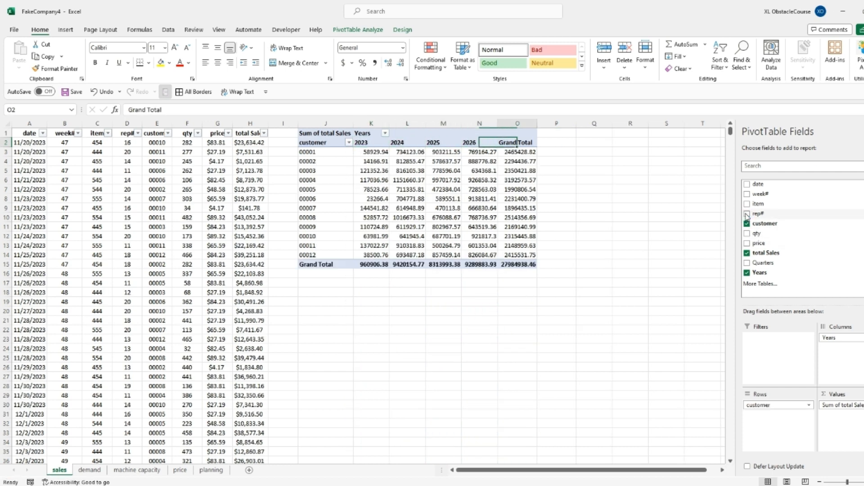
Step: Examine the week, item and demand list and the PivotTable on the demand sheet
{"action": "key", "text": "ctrl+Page_Down"}
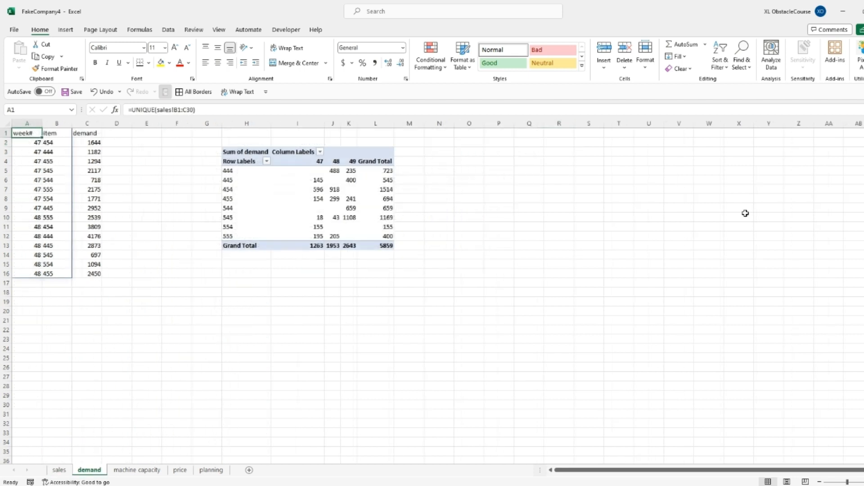
{"action": "key", "text": "Right"}
{"action": "key", "text": "Right"}
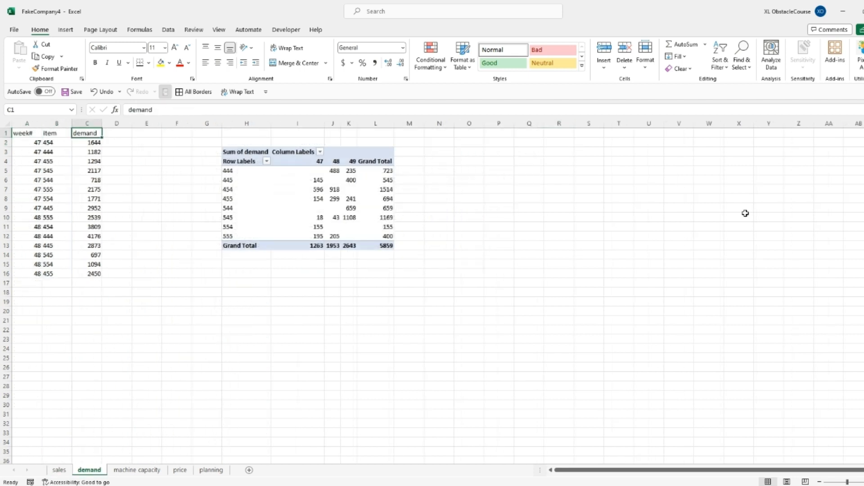
{"action": "key", "text": "ctrl+Down"}
{"action": "key", "text": "ctrl+Up"}
{"action": "key", "text": "Right"}
{"action": "key", "text": "Right"}
{"action": "key", "text": "Right"}
{"action": "key", "text": "Right"}
{"action": "key", "text": "Right"}
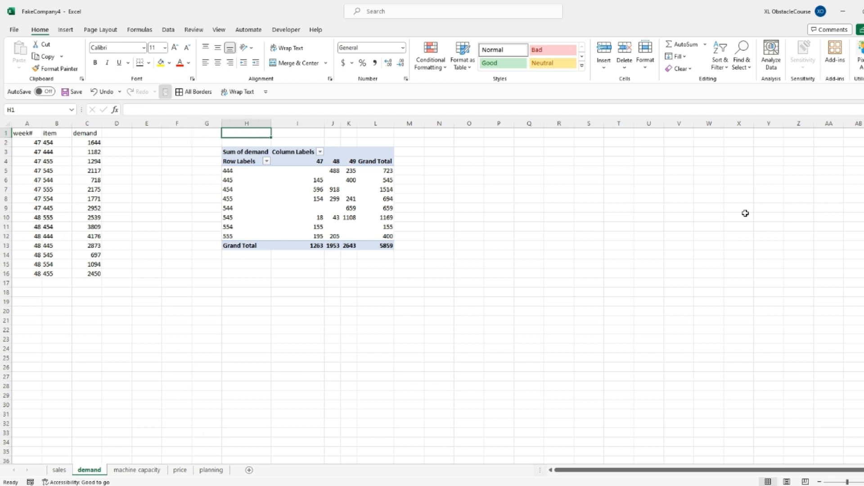
Step: Examine the daily capacities on the machine capacity sheet and the item prices on the price sheet
{"action": "key", "text": "ctrl+Page_Down"}
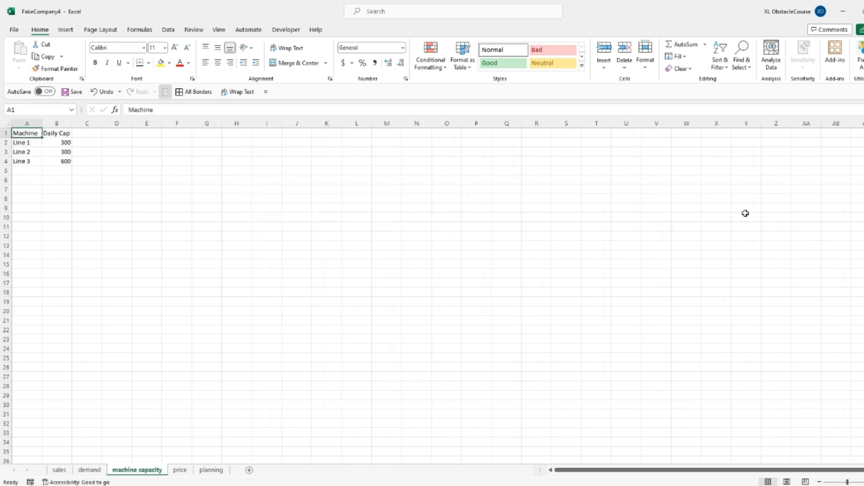
{"action": "key", "text": "ctrl+Page_Down"}
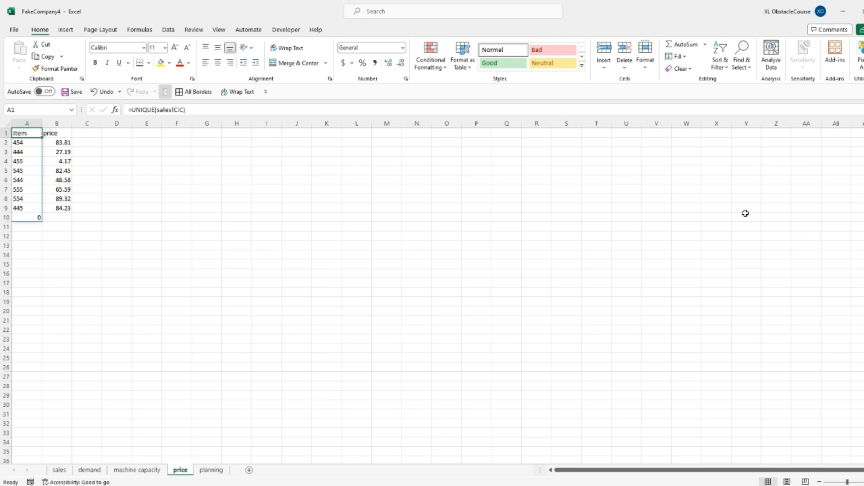
{"action": "key", "text": "Right"}
{"action": "key", "text": "Right"}
{"action": "key", "text": "Right"}
{"action": "key", "text": "Right"}
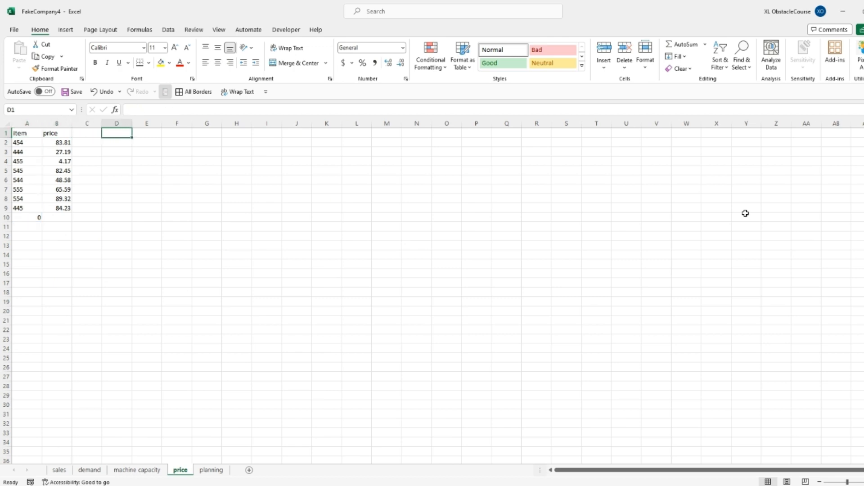
Step: Look over the production line columns next to the dates on the planning sheet
{"action": "key", "text": "ctrl+Page_Down"}
{"action": "key", "text": "Right"}
{"action": "key", "text": "Right"}
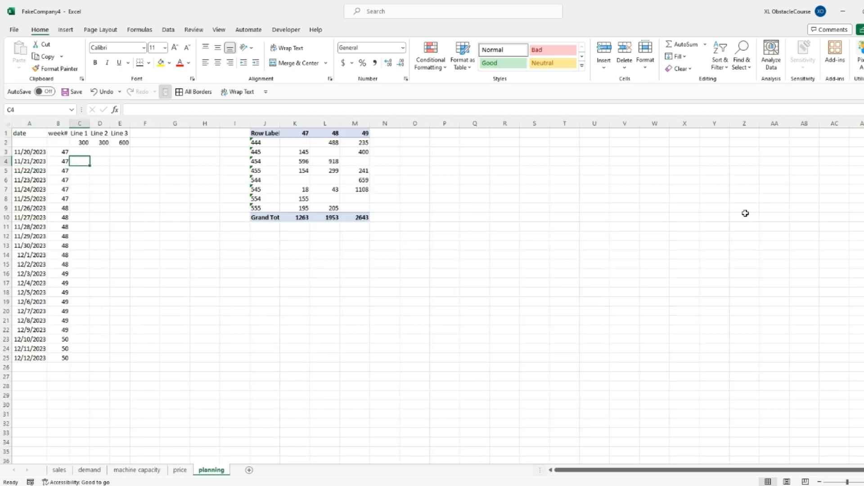
{"action": "key", "text": "Right"}
{"action": "key", "text": "Left"}
{"action": "key", "text": "Left"}
Step: Apply all borders to the empty Line 1 to Line 3 planning cells, C3:E25
{"action": "key", "text": "ctrl+Down"}
{"action": "key", "text": "Right"}
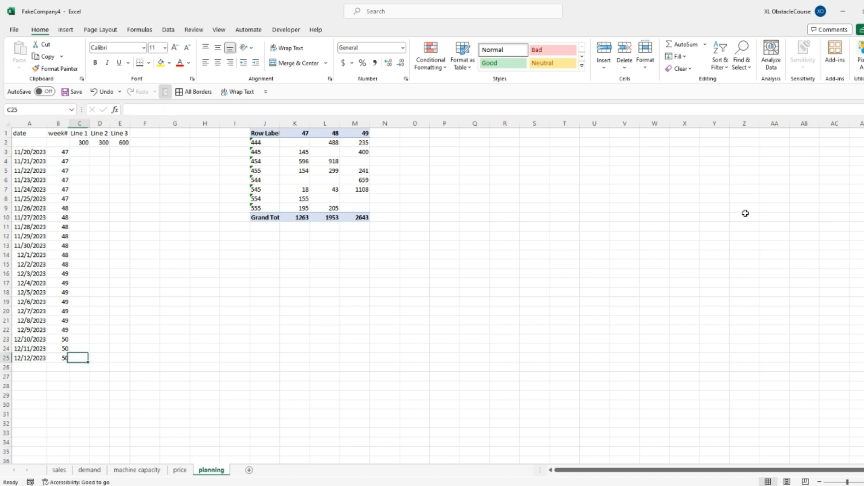
{"action": "key", "text": "ctrl+shift+Up"}
{"action": "key", "text": "shift+Down"}
{"action": "key", "text": "shift+Right"}
{"action": "key", "text": "shift+Right"}
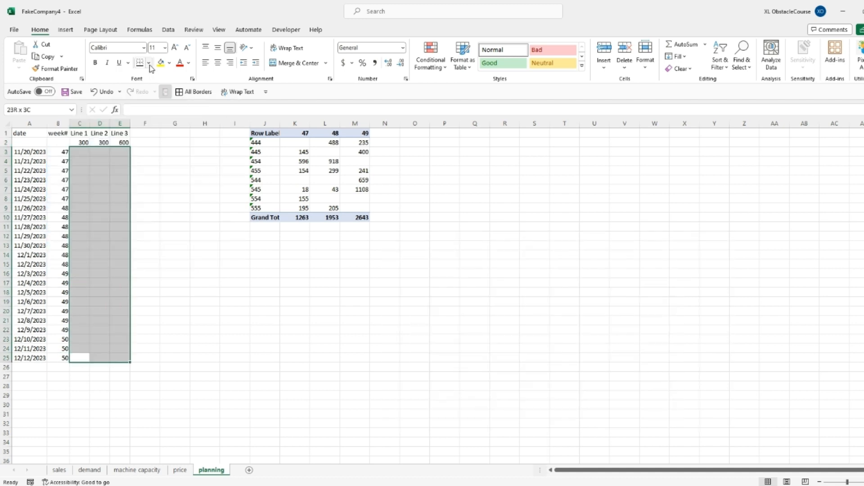
{"action": "left_click", "coordinate": [149, 64]}
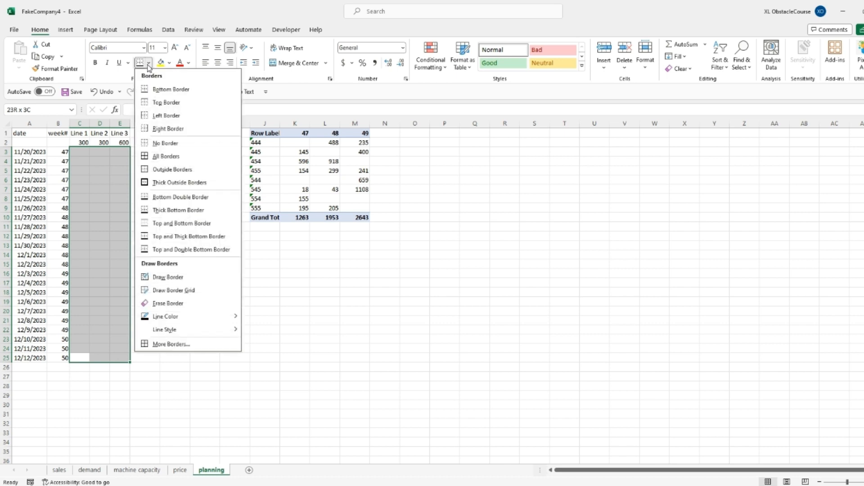
{"action": "left_click", "coordinate": [171, 156]}
{"action": "key", "text": "Right"}
{"action": "key", "text": "Right"}
{"action": "key", "text": "Right"}
{"action": "key", "text": "Right"}
{"action": "key", "text": "Right"}
{"action": "key", "text": "Right"}
{"action": "key", "text": "Right"}
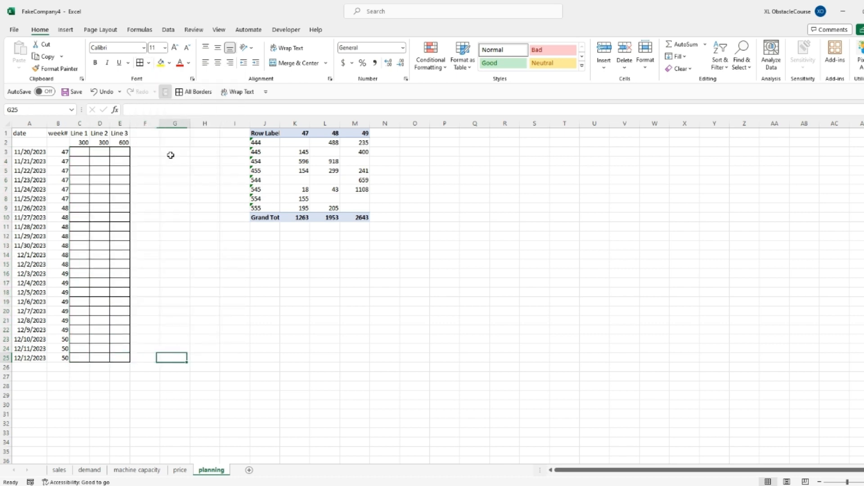
{"action": "key", "text": "ctrl+Up"}
Step: Create a new blank workbook and enter the header Date in A1 with the start date 11/20/2023 in A2
{"action": "key", "text": "ctrl+n"}
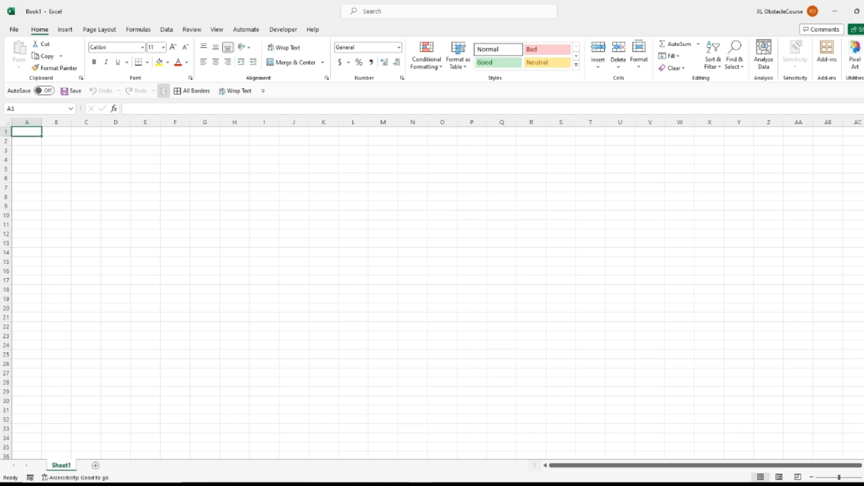
{"action": "type", "text": "Dates"}
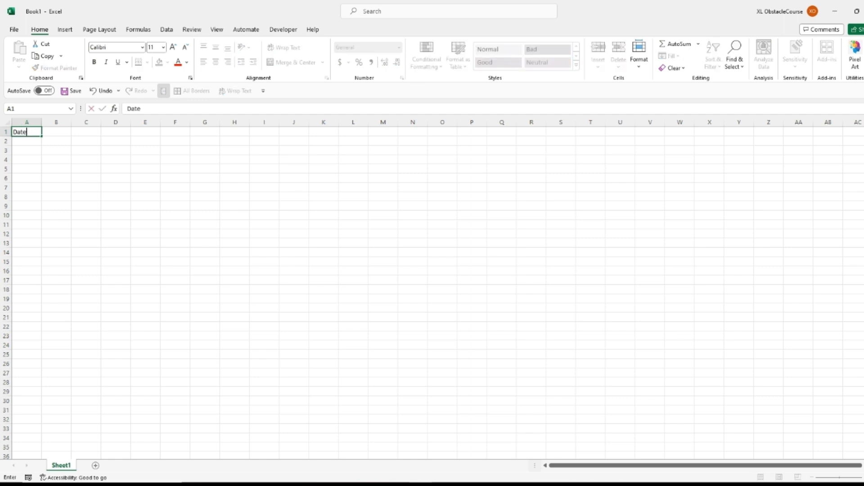
{"action": "key", "text": "BackSpace"}
{"action": "key", "text": "Return"}
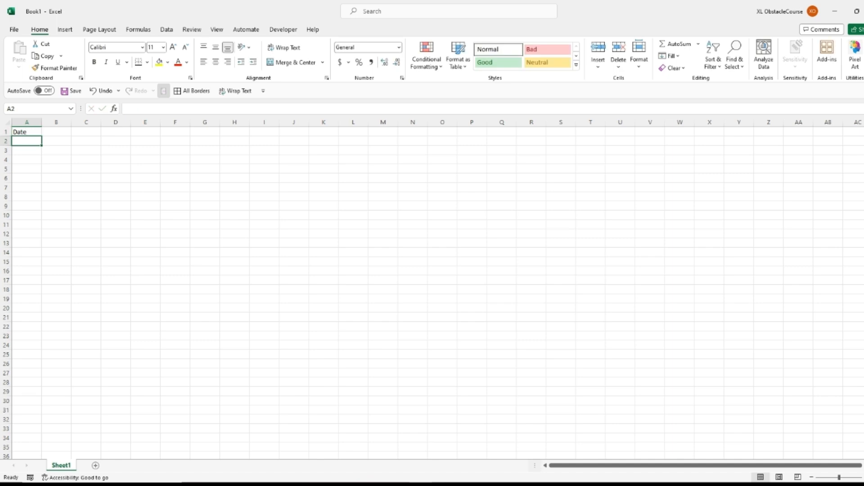
{"action": "type", "text": "11/20/2023"}
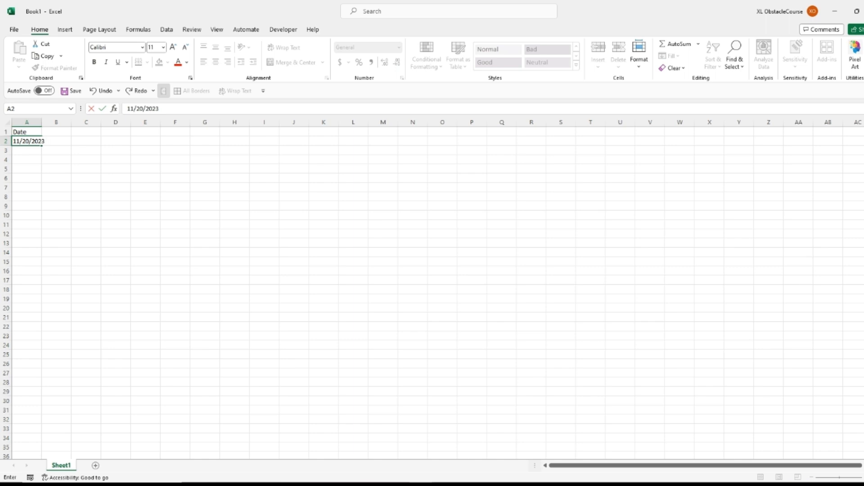
{"action": "key", "text": "Return"}
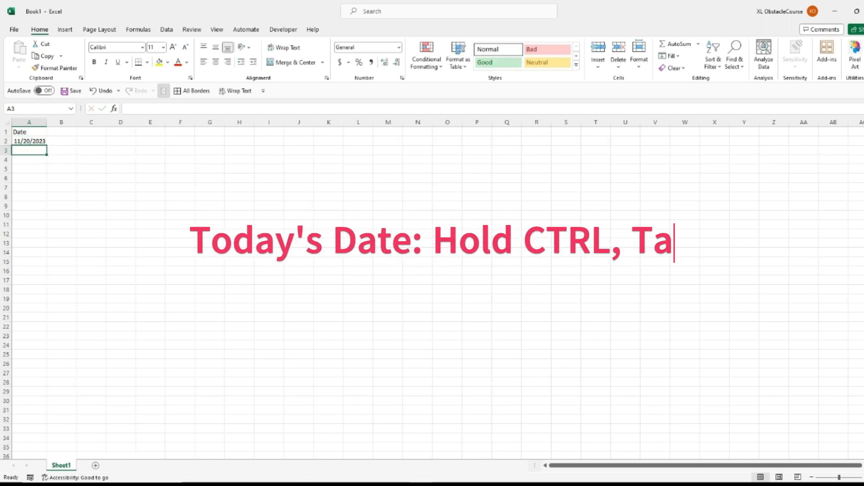
Step: Enter the formula =A2+RAND() in A3 to generate the following date
{"action": "type", "text": "="}
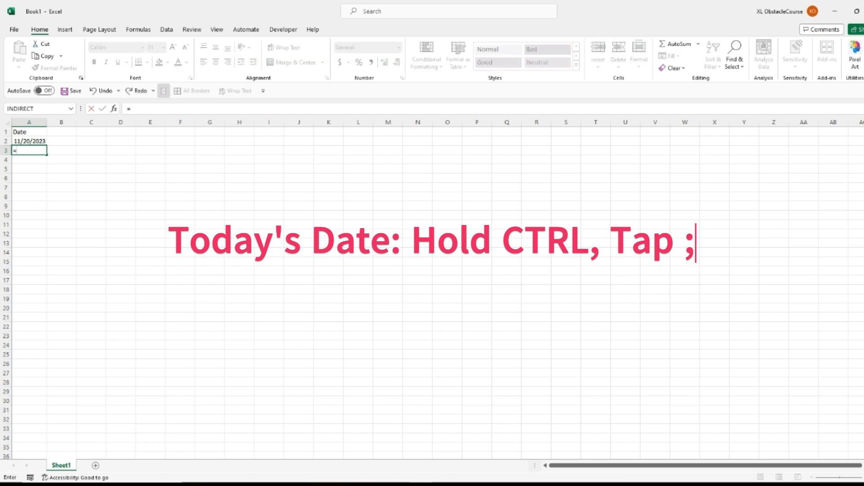
{"action": "key", "text": "Up"}
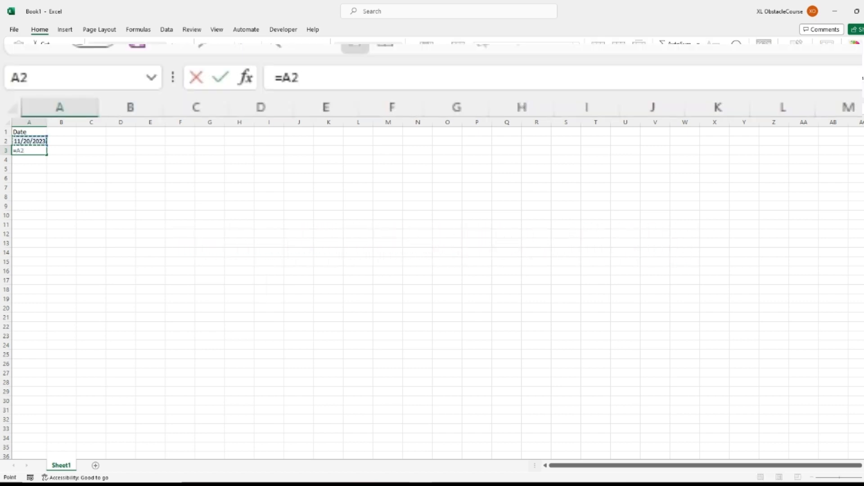
{"action": "type", "text": "+rand()"}
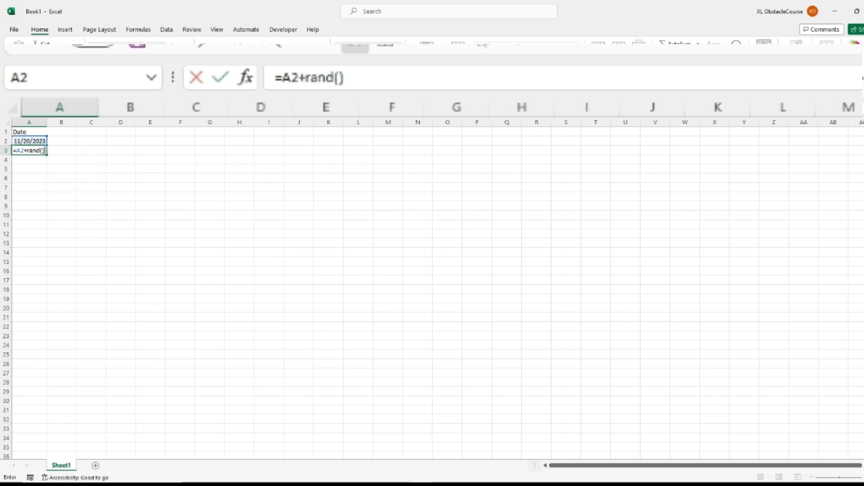
{"action": "key", "text": "Return"}
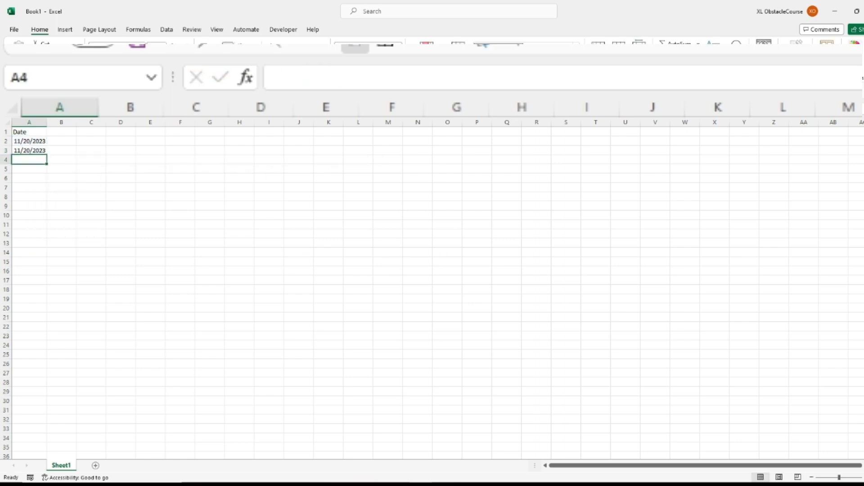
Step: Fill the random date formula from A3 down through A30
{"action": "key", "text": "Down"}
{"action": "key", "text": "Down"}
{"action": "key", "text": "Down"}
{"action": "key", "text": "Down"}
{"action": "key", "text": "Down"}
{"action": "key", "text": "Down"}
{"action": "key", "text": "Down"}
{"action": "key", "text": "Down"}
{"action": "key", "text": "Down"}
{"action": "key", "text": "Down"}
{"action": "key", "text": "Down"}
{"action": "key", "text": "Down"}
{"action": "key", "text": "Down"}
{"action": "key", "text": "Down"}
{"action": "key", "text": "Down"}
{"action": "key", "text": "Down"}
{"action": "key", "text": "Down"}
{"action": "key", "text": "Down"}
{"action": "key", "text": "Down"}
{"action": "key", "text": "Down"}
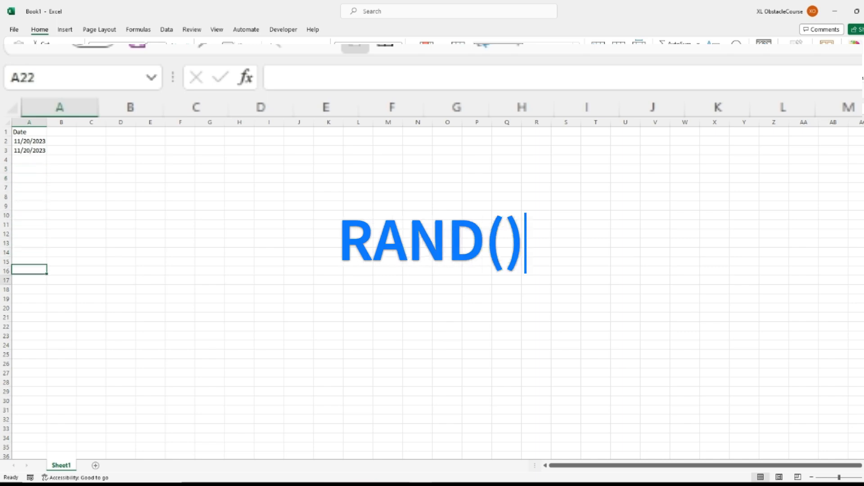
{"action": "key", "text": "Down"}
{"action": "key", "text": "Down"}
{"action": "key", "text": "Down"}
{"action": "key", "text": "Down"}
{"action": "key", "text": "Down"}
{"action": "key", "text": "ctrl+shift+Up"}
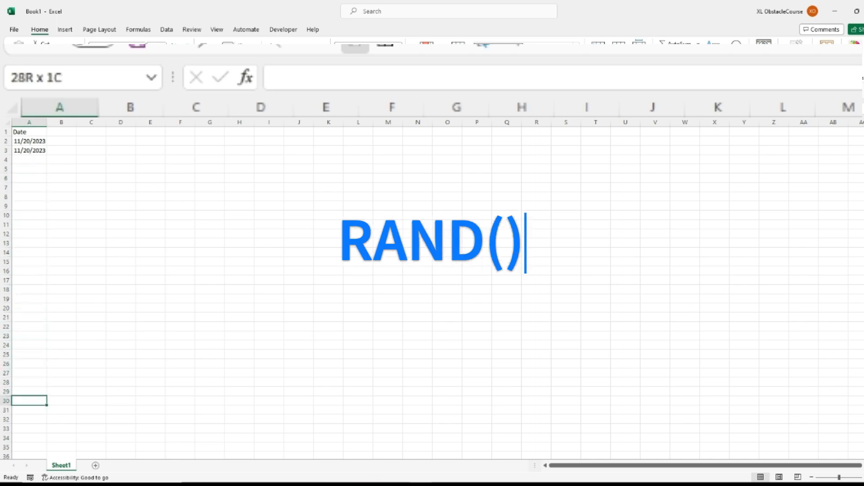
{"action": "key", "text": "ctrl+d"}
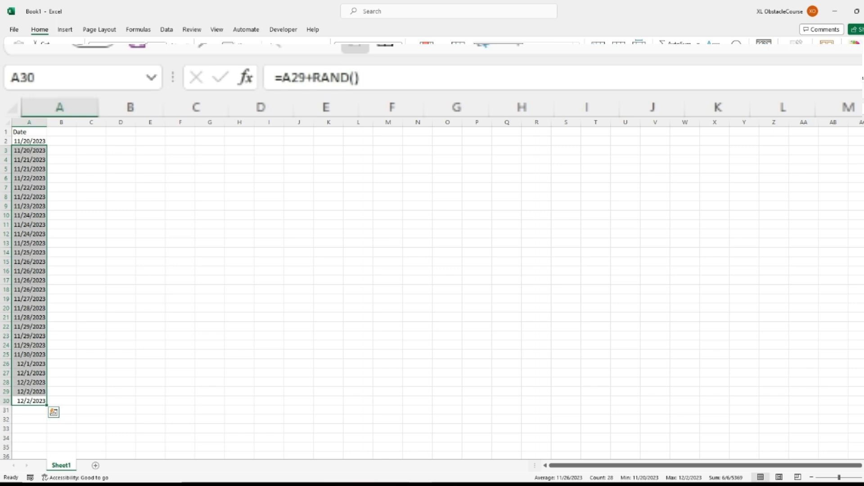
Step: Enter =RAND() in C1 and copy it down through C6 as a demonstration
{"action": "key", "text": "Up"}
{"action": "key", "text": "ctrl+Home"}
{"action": "key", "text": "Right"}
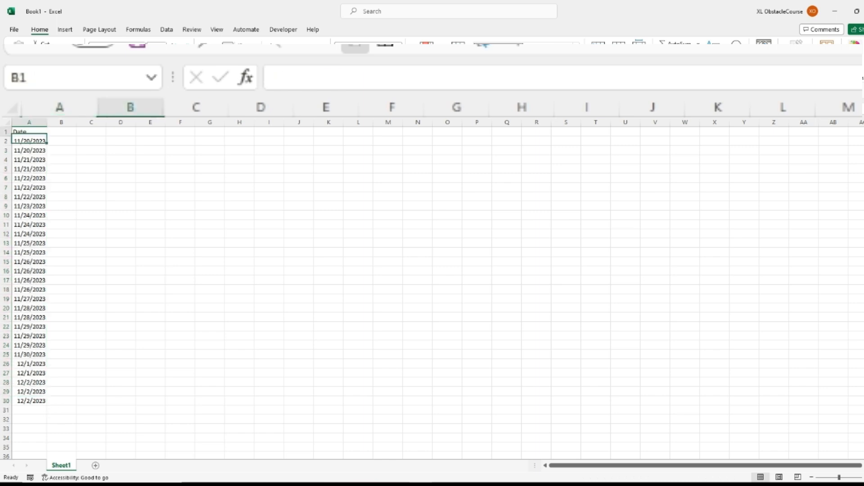
{"action": "key", "text": "Right"}
{"action": "type", "text": "=rand"}
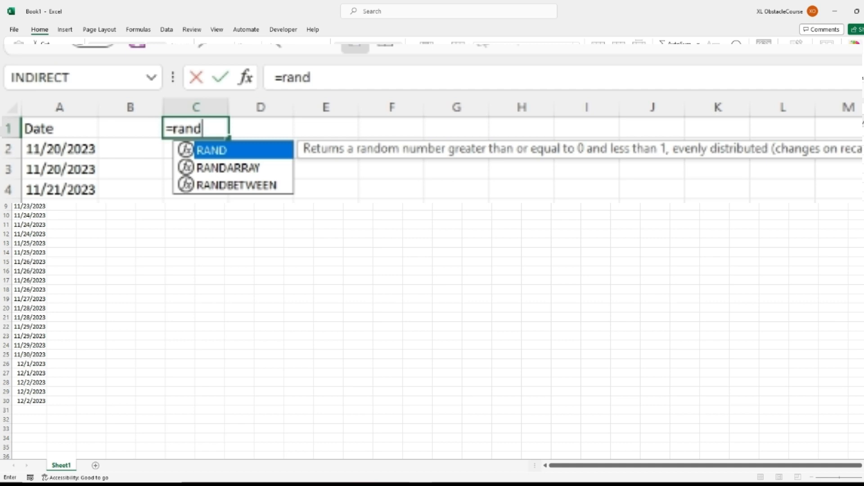
{"action": "type", "text": "()"}
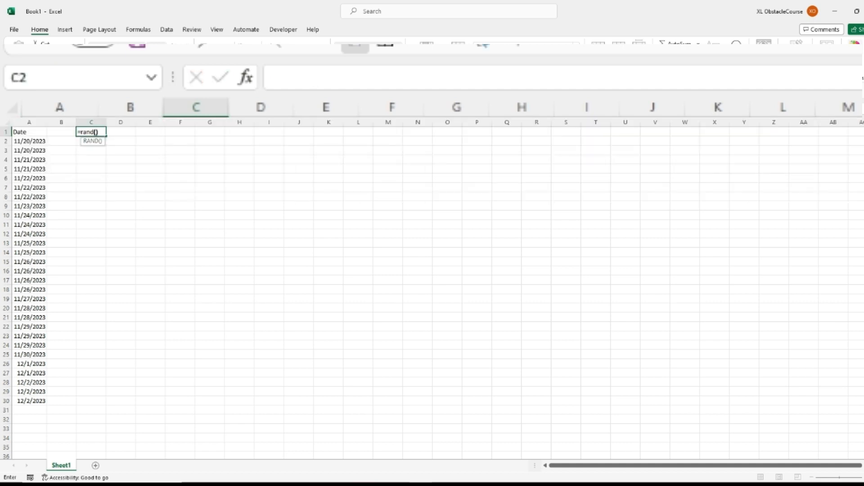
{"action": "key", "text": "Return"}
{"action": "key", "text": "ctrl+d"}
{"action": "key", "text": "Return"}
{"action": "key", "text": "ctrl+d"}
{"action": "key", "text": "Return"}
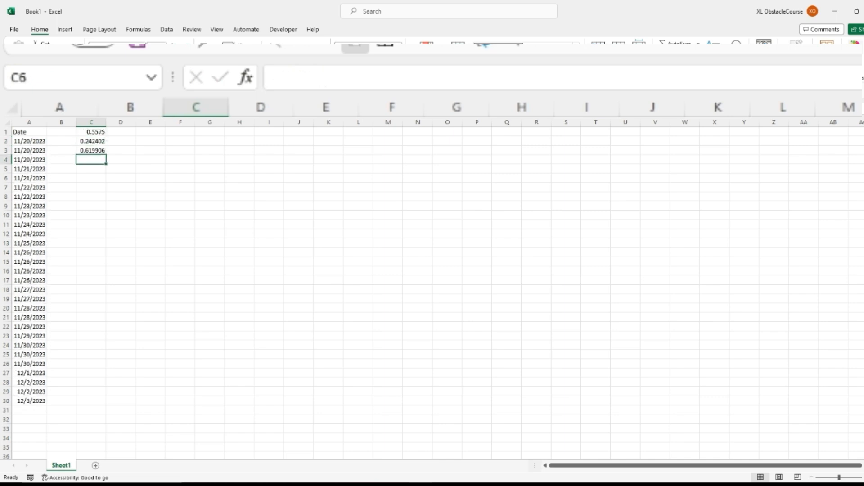
{"action": "key", "text": "ctrl+d"}
{"action": "key", "text": "Return"}
{"action": "key", "text": "ctrl+d"}
{"action": "key", "text": "Return"}
{"action": "key", "text": "ctrl+d"}
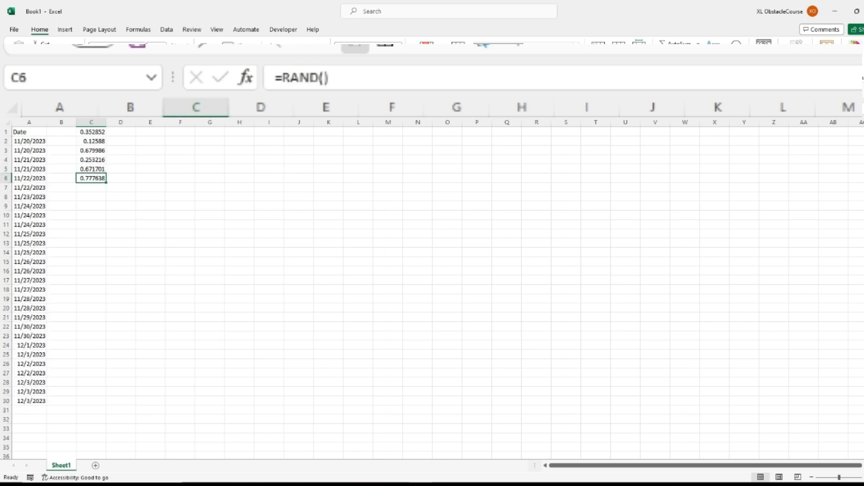
Step: Recalculate the worksheet several times to regenerate the random numbers in C1:C6
{"action": "key", "text": "F9"}
{"action": "key", "text": "F9"}
{"action": "key", "text": "F9"}
{"action": "key", "text": "F9"}
{"action": "key", "text": "F9"}
Step: Clear the RAND() test formulas from C1:C6 and return to the Date header
{"action": "key", "text": "ctrl+shift+Up"}
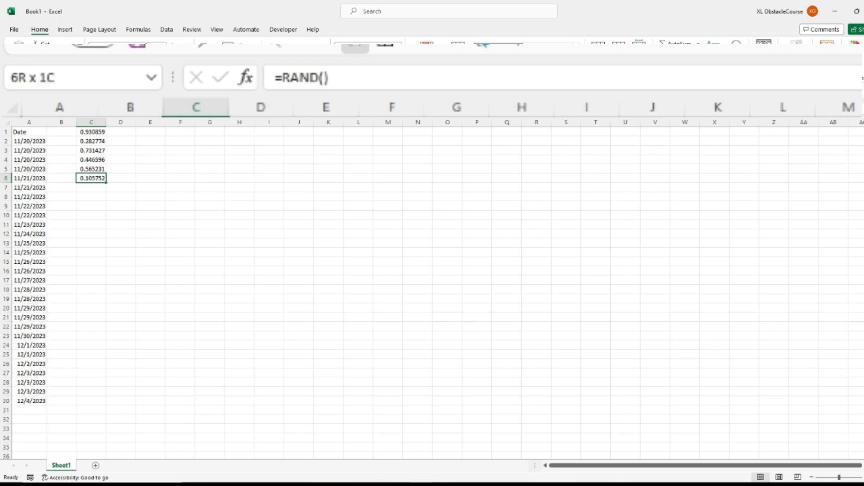
{"action": "key", "text": "BackSpace"}
{"action": "key", "text": "Return"}
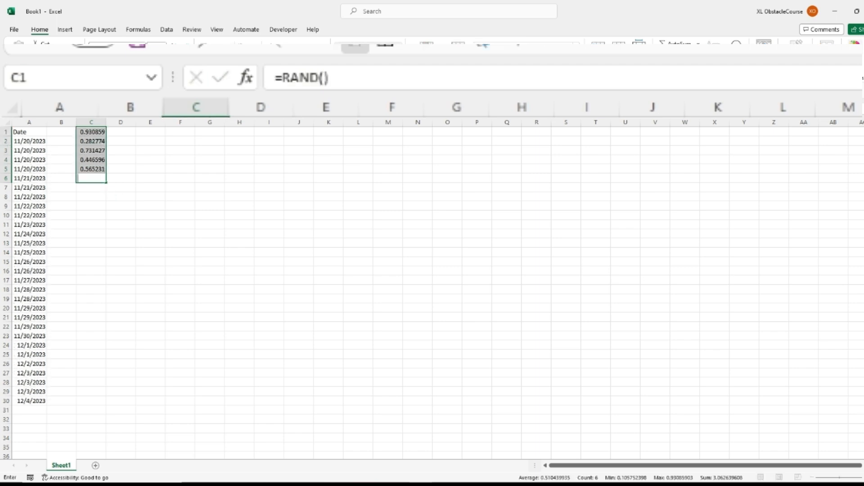
{"action": "key", "text": "Delete"}
{"action": "key", "text": "Left"}
{"action": "key", "text": "Left"}
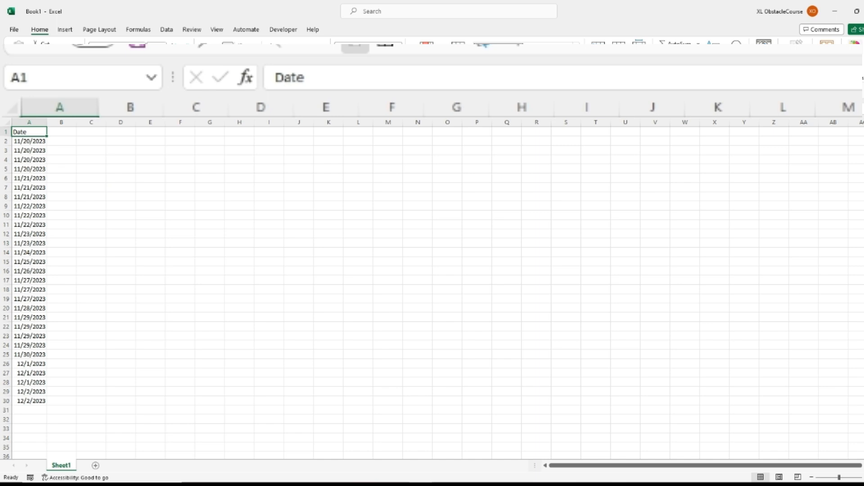
Step: Add the header Week# in B1 and enter a WEEKNUM formula for the date in A2 in cell B2
{"action": "left_click", "coordinate": [61, 131]}
{"action": "type", "text": "Week#"}
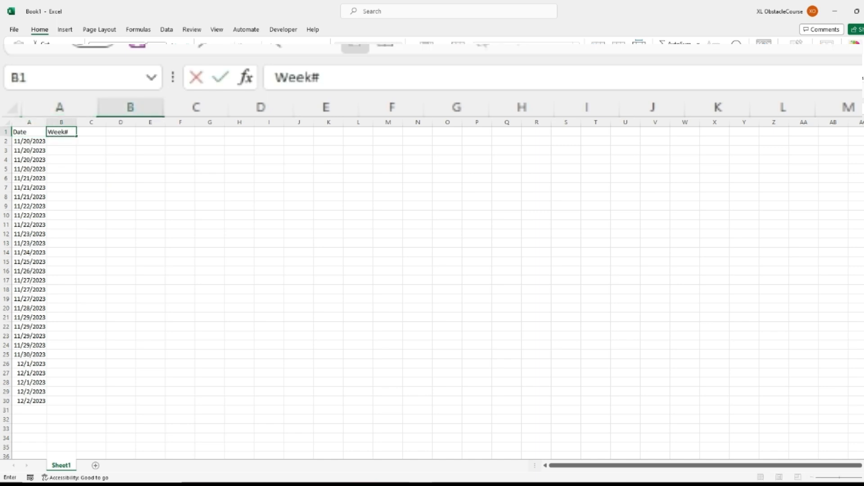
{"action": "key", "text": "Return"}
{"action": "type", "text": "=week"}
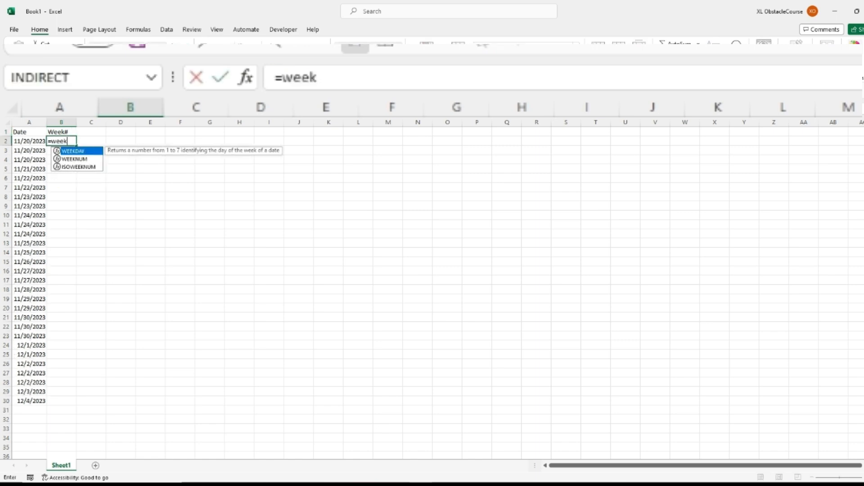
{"action": "key", "text": "Down"}
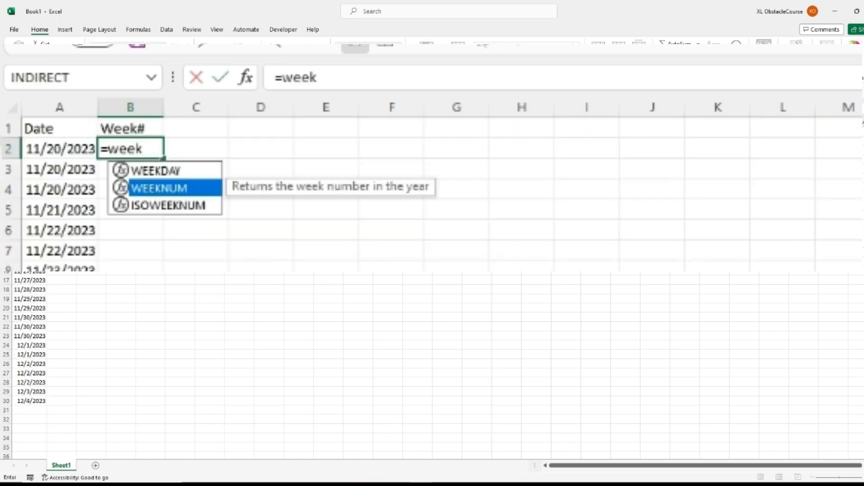
{"action": "key", "text": "Tab"}
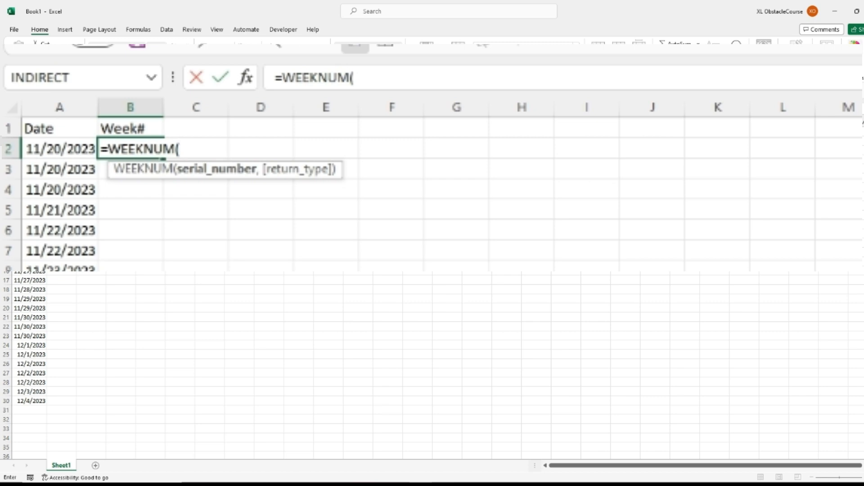
{"action": "left_click", "coordinate": [60, 149]}
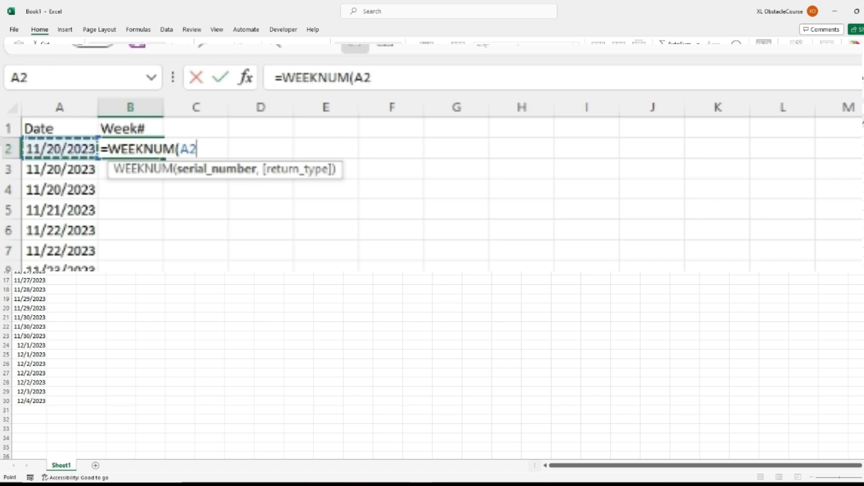
{"action": "key", "text": "Return"}
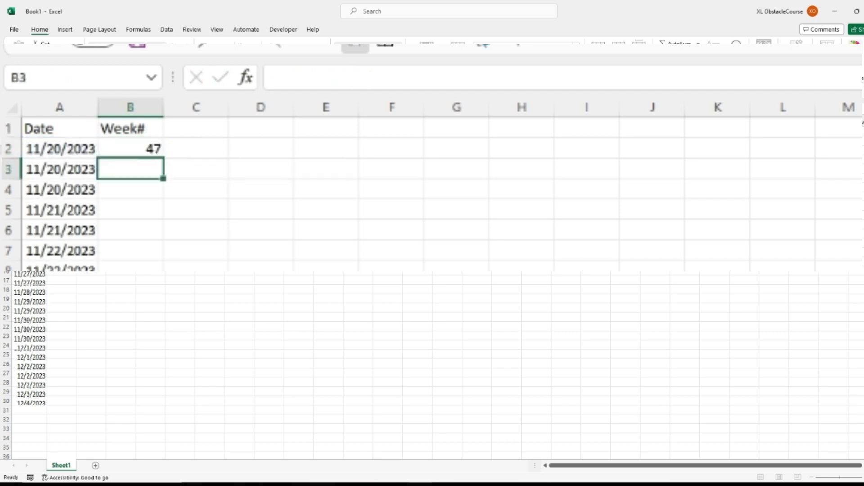
Step: Fill the WEEKNUM formula from B2 down through B30 to match the date list
{"action": "key", "text": "Left"}
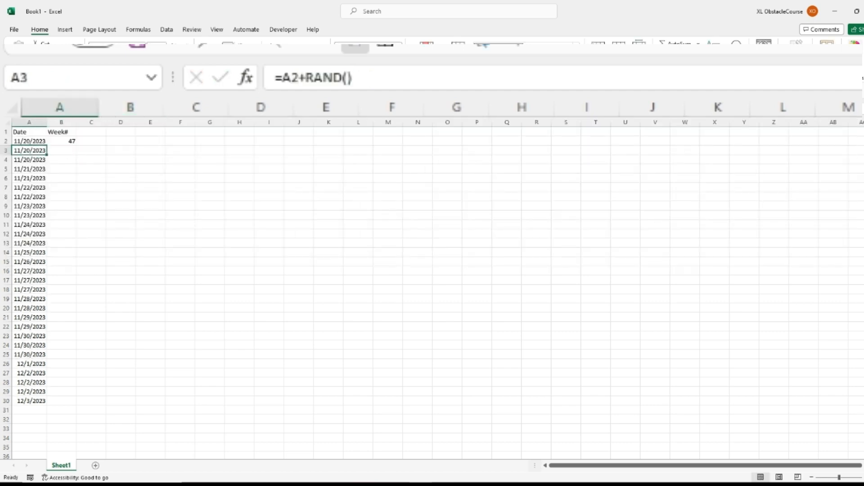
{"action": "key", "text": "ctrl+Down"}
{"action": "key", "text": "Right"}
{"action": "key", "text": "ctrl+shift+Up"}
{"action": "key", "text": "ctrl+d"}
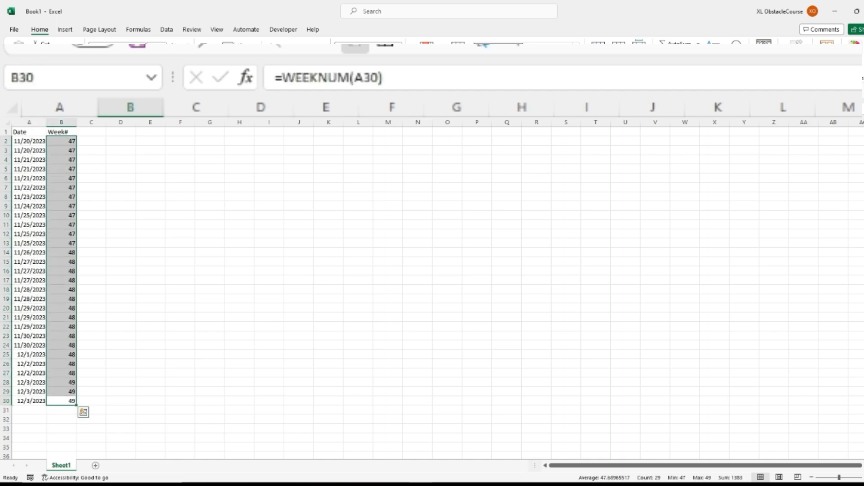
Step: Enter the header Item Code in C1
{"action": "key", "text": "ctrl+Up"}
{"action": "key", "text": "Right"}
{"action": "type", "text": "I"}
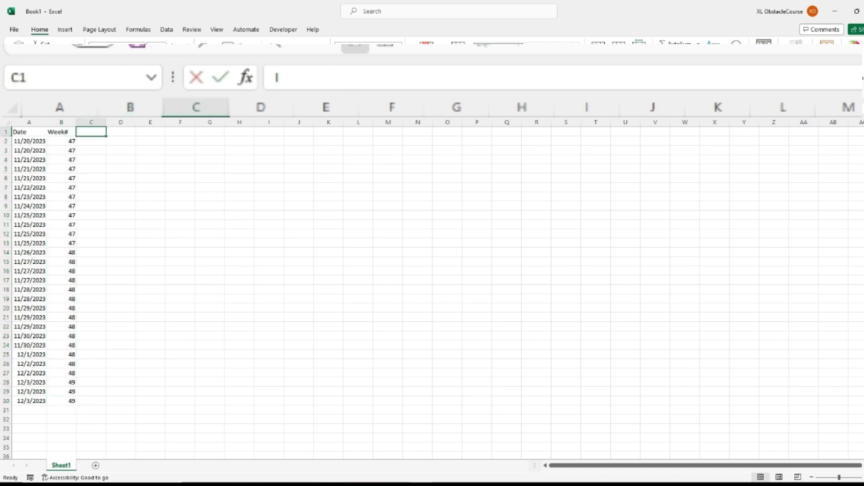
{"action": "type", "text": "tem Code"}
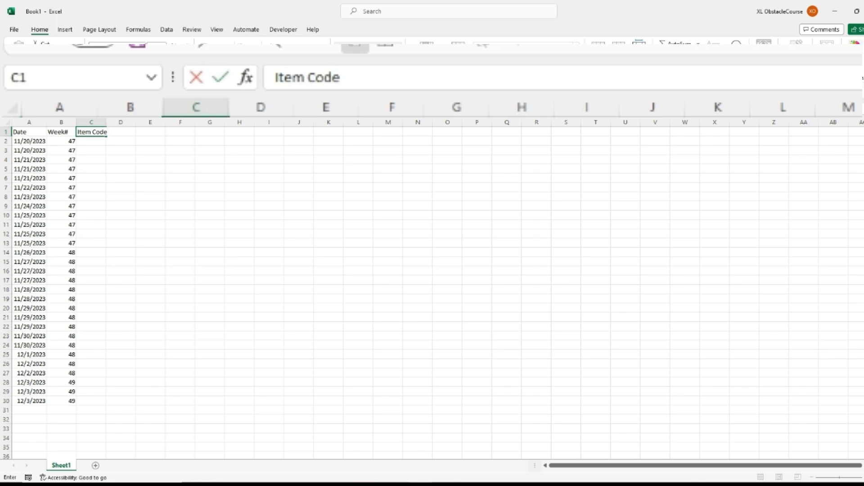
{"action": "key", "text": "Return"}
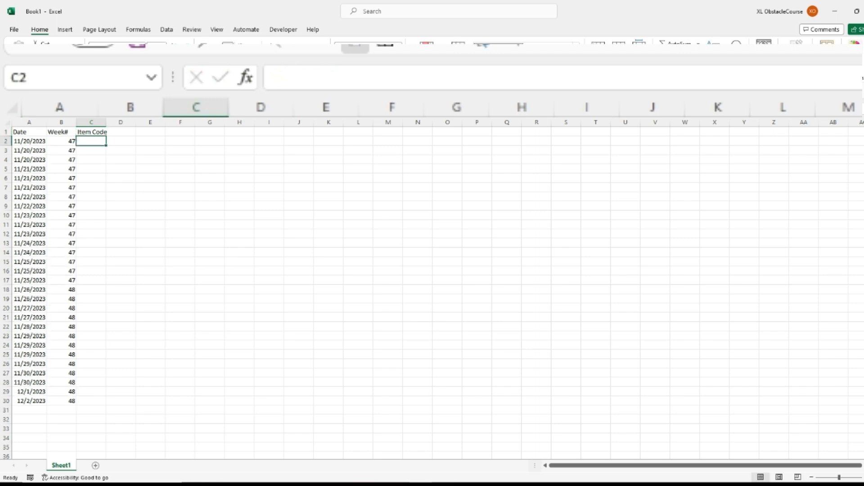
{"action": "key", "text": "Up"}
{"action": "key", "text": "F2"}
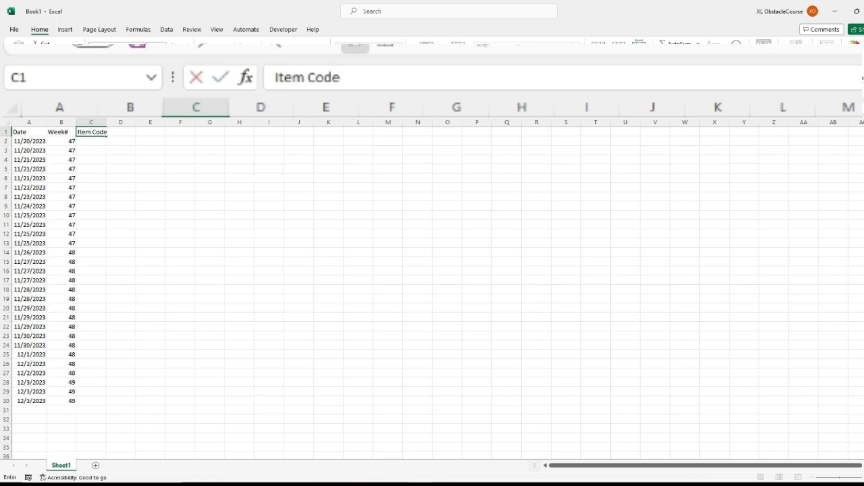
{"action": "key", "text": "Return"}
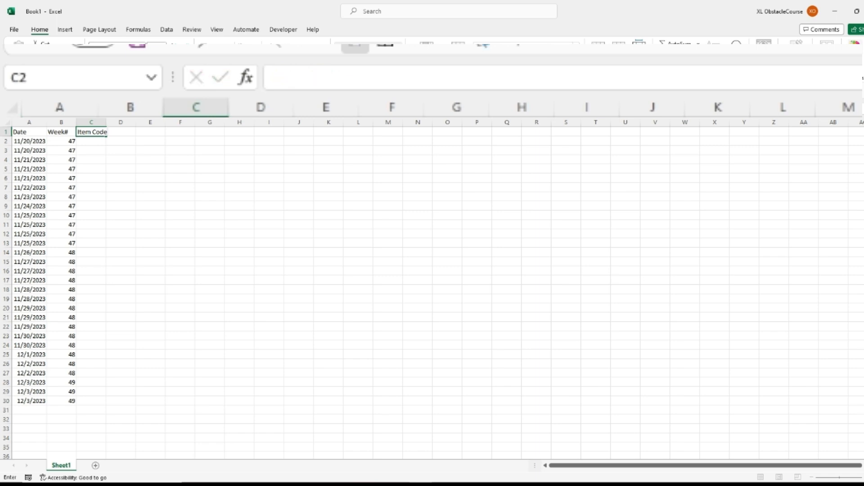
{"action": "key", "text": "Up"}
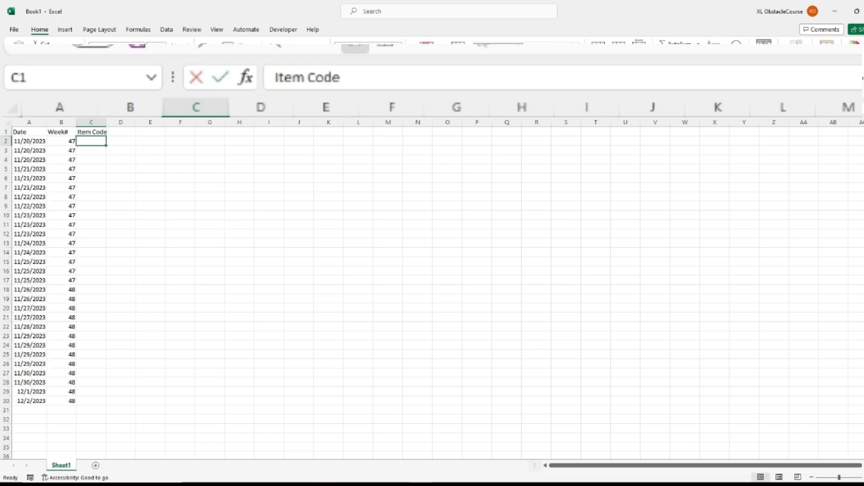
{"action": "key", "text": "F2"}
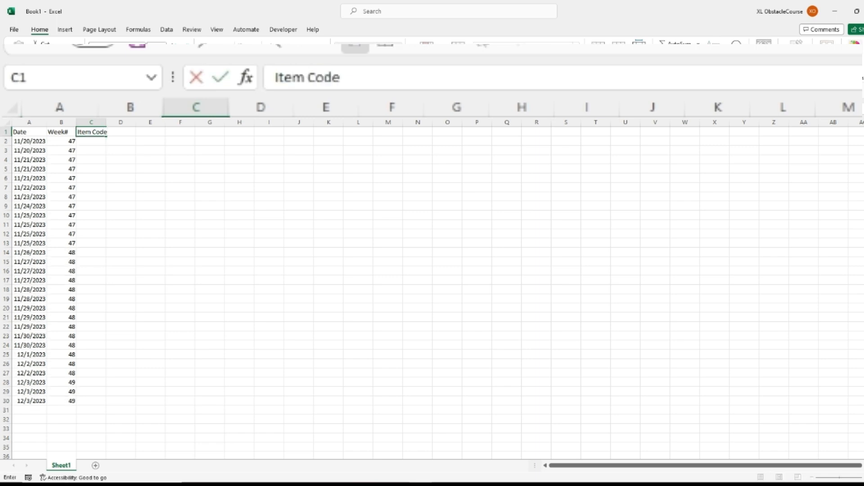
{"action": "key", "text": "Return"}
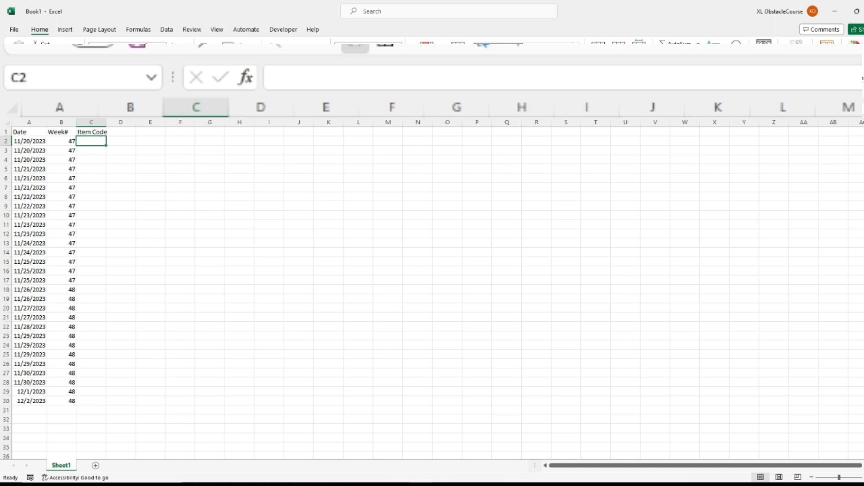
Step: Enter =RANDARRAY(1,3,4,5,TRUE) in C2 to generate three random integers between 4 and 5 across one row
{"action": "type", "text": "=rand"}
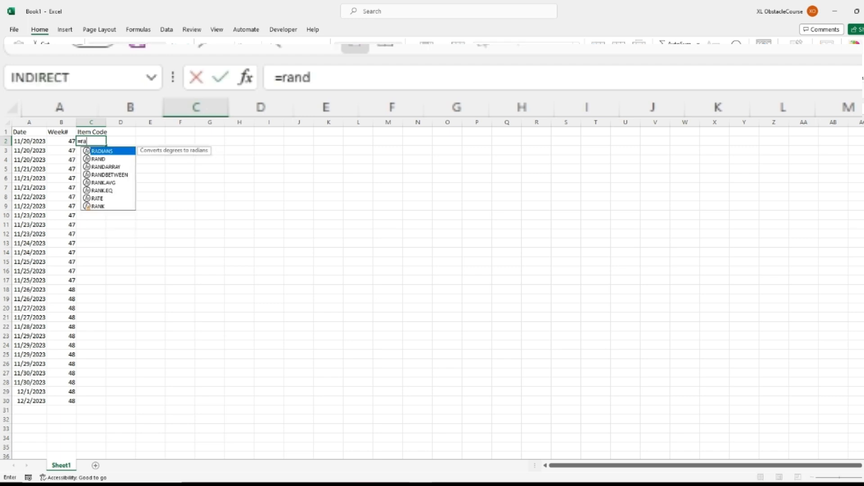
{"action": "type", "text": "a"}
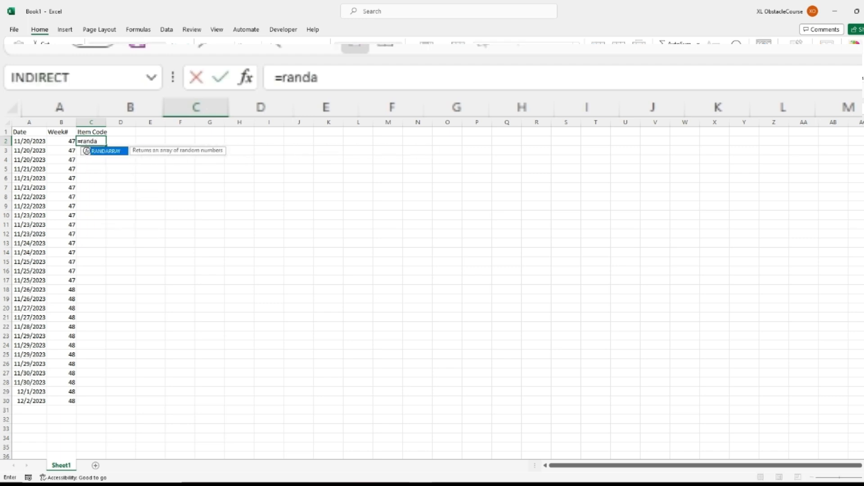
{"action": "key", "text": "Tab"}
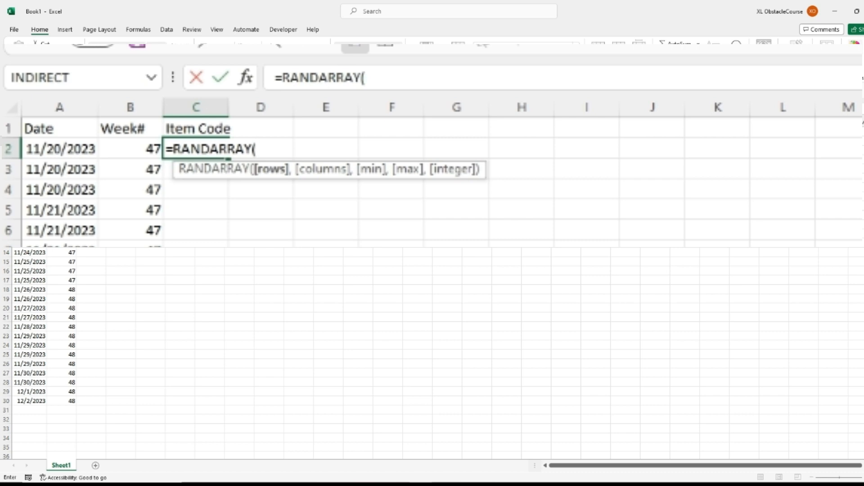
{"action": "type", "text": "1,"}
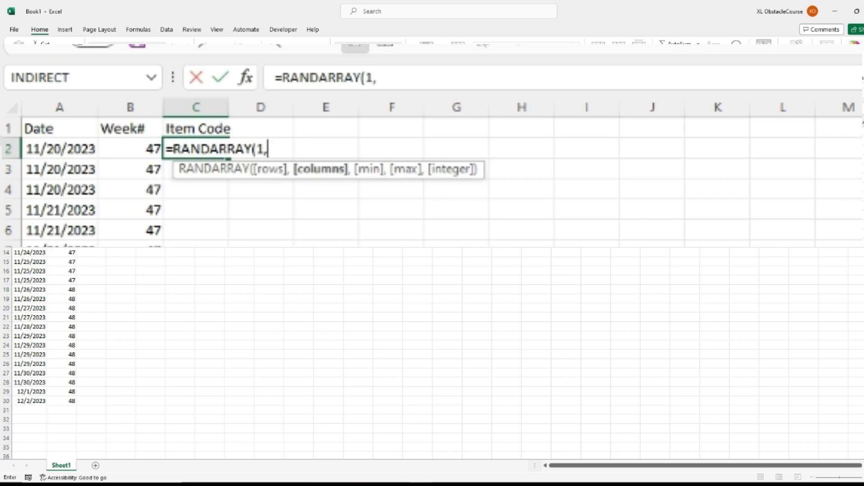
{"action": "type", "text": "3,"}
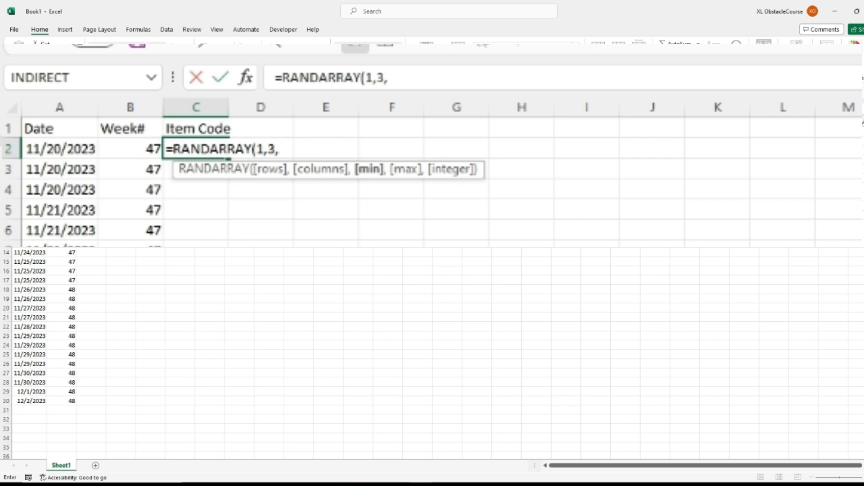
{"action": "type", "text": "4,5"}
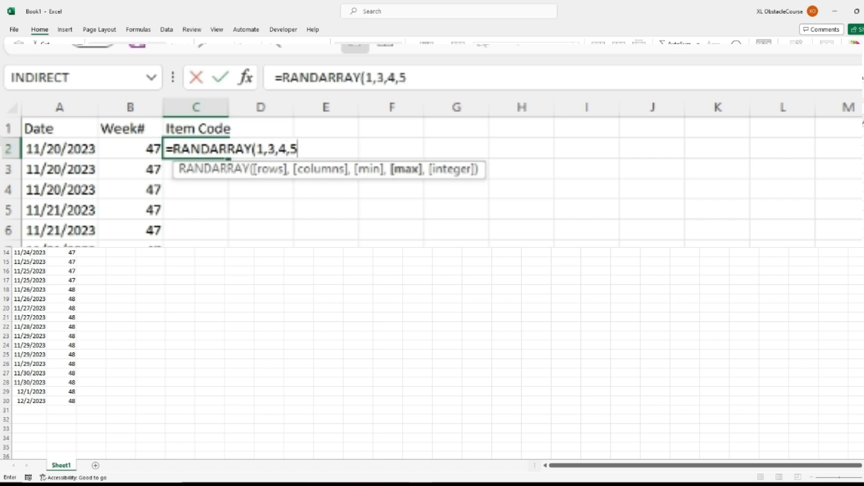
{"action": "type", "text": ","}
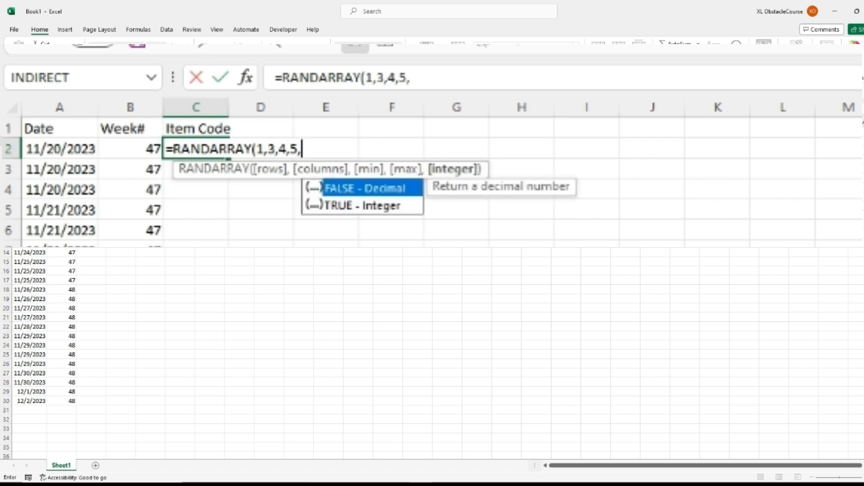
{"action": "type", "text": "true"}
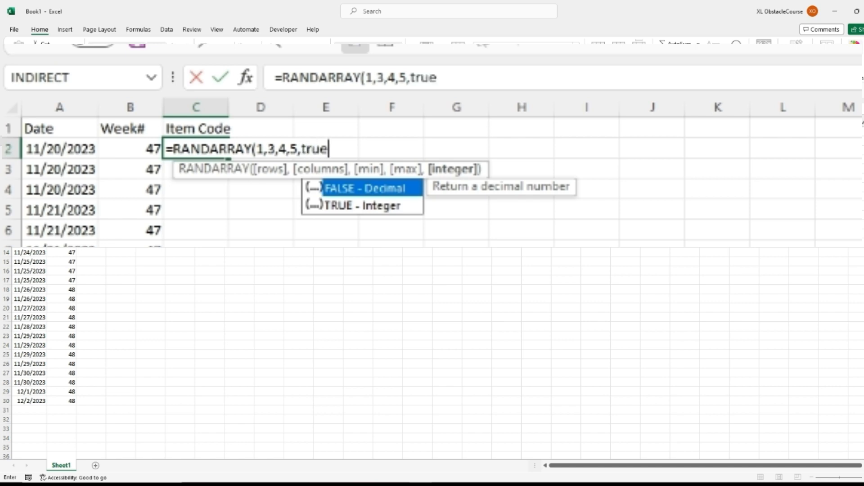
{"action": "key", "text": "Return"}
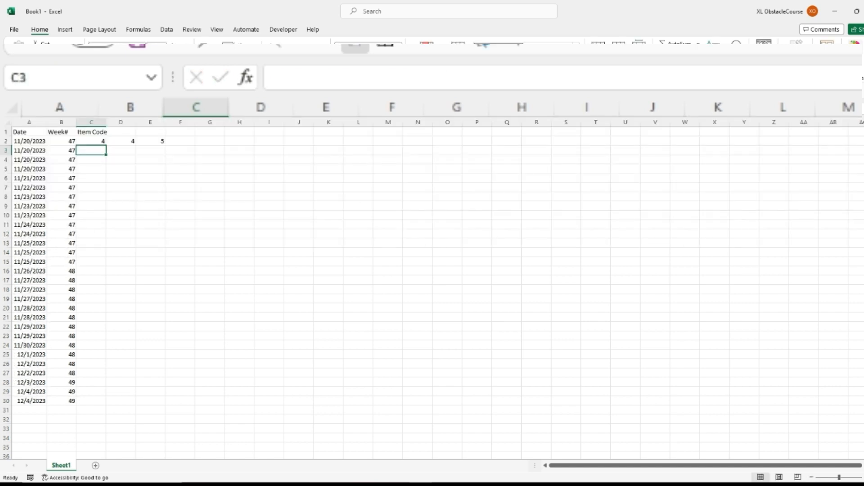
Step: Fill the RANDARRAY formula from C2 down through C30, matching the length of the Week# column
{"action": "key", "text": "Left"}
{"action": "key", "text": "ctrl+Down"}
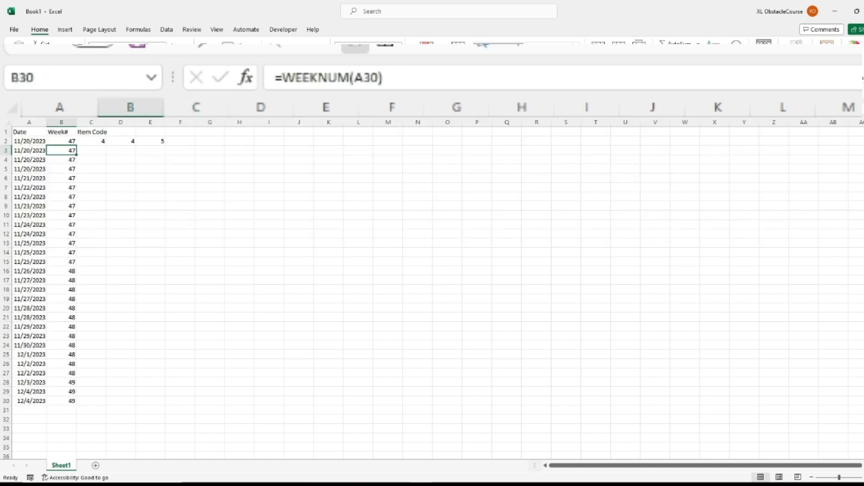
{"action": "key", "text": "Right"}
{"action": "key", "text": "ctrl+shift+Up"}
{"action": "key", "text": "ctrl+d"}
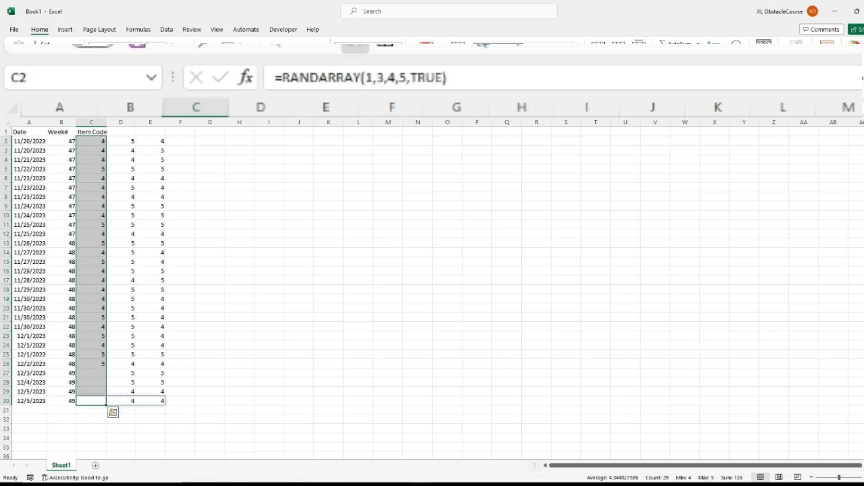
{"action": "key", "text": "Right"}
{"action": "key", "text": "Right"}
{"action": "key", "text": "Right"}
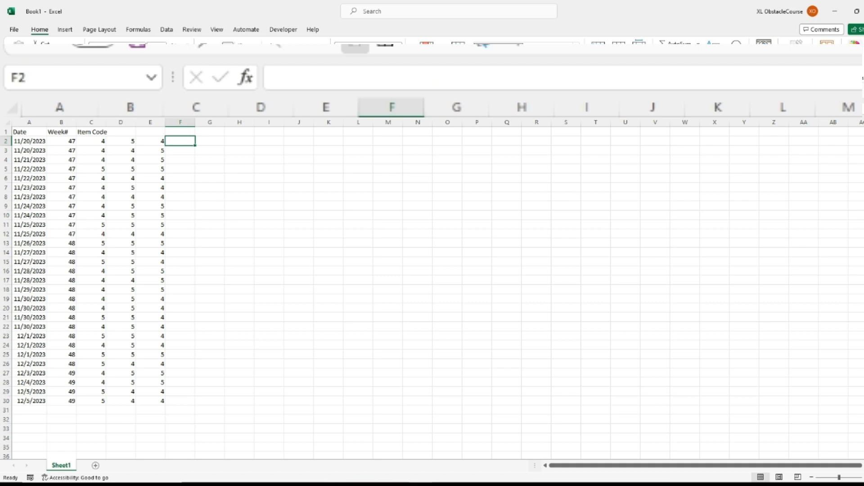
Step: Try overwriting the spilled RANDARRAY values in D2 and D3 with the letters d and s, and undo these test entries
{"action": "key", "text": "Left"}
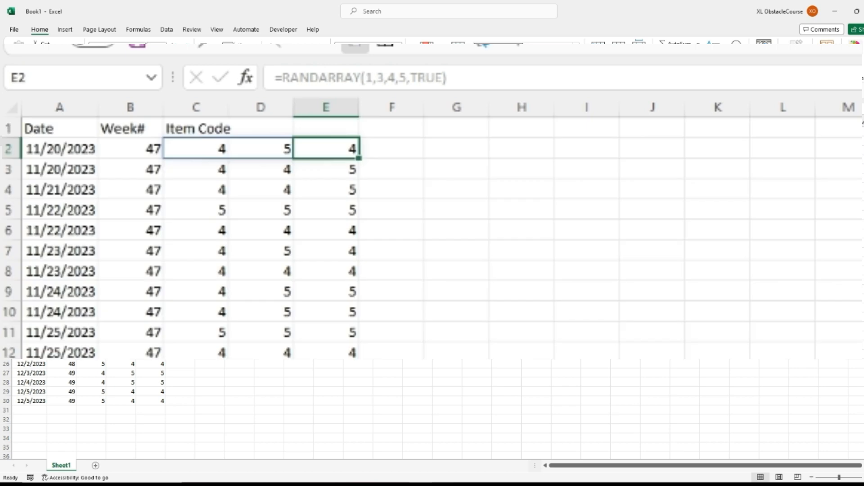
{"action": "key", "text": "Left"}
{"action": "type", "text": "d"}
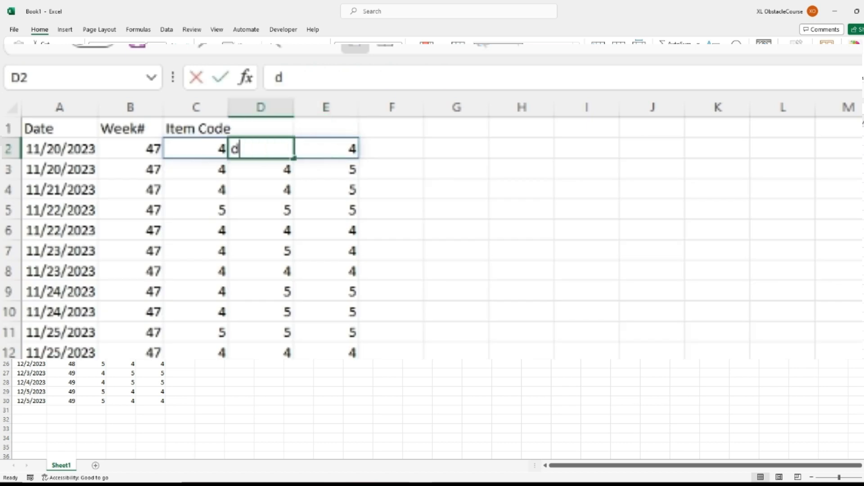
{"action": "key", "text": "Return"}
{"action": "type", "text": "s"}
{"action": "key", "text": "Return"}
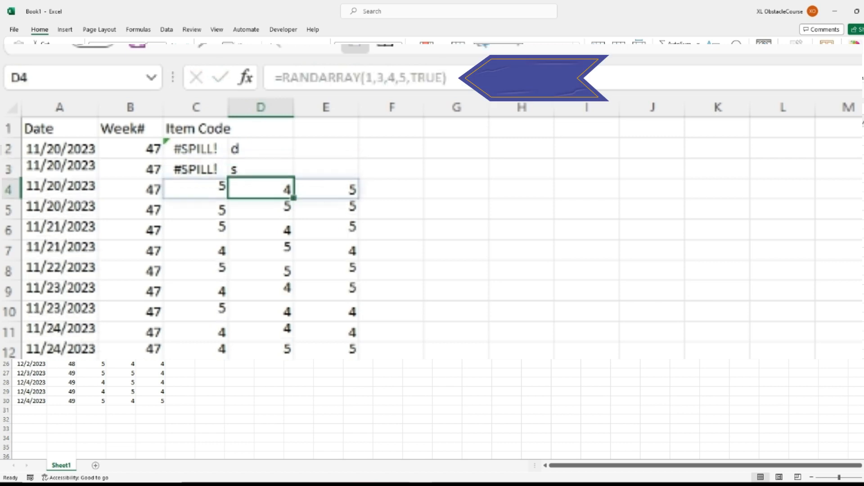
{"action": "type", "text": "s"}
{"action": "key", "text": "Return"}
{"action": "key", "text": "ctrl+z"}
{"action": "key", "text": "ctrl+z"}
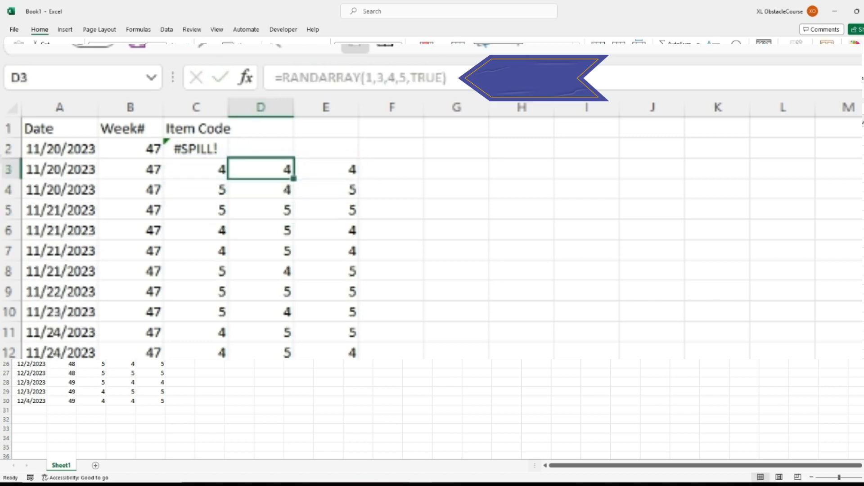
{"action": "key", "text": "ctrl+z"}
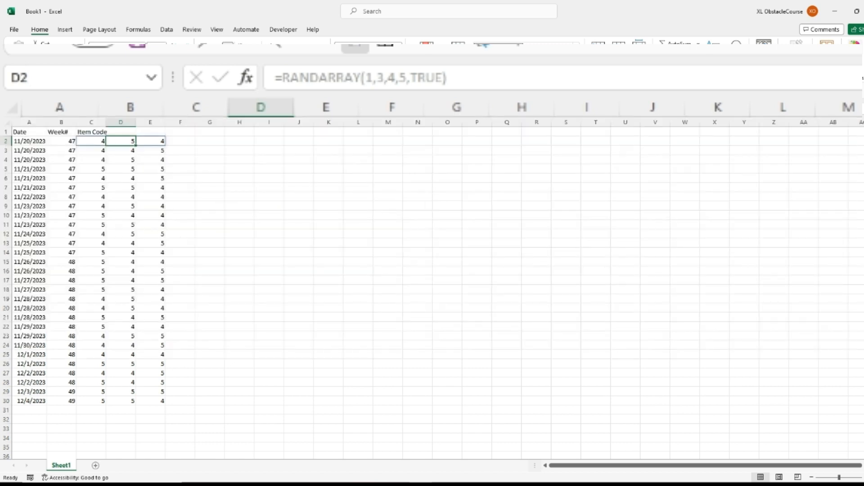
Step: Wrap the RANDARRAY formula in C2 in a CONCAT function and fill the combined formula down through C30
{"action": "left_click", "coordinate": [91, 141]}
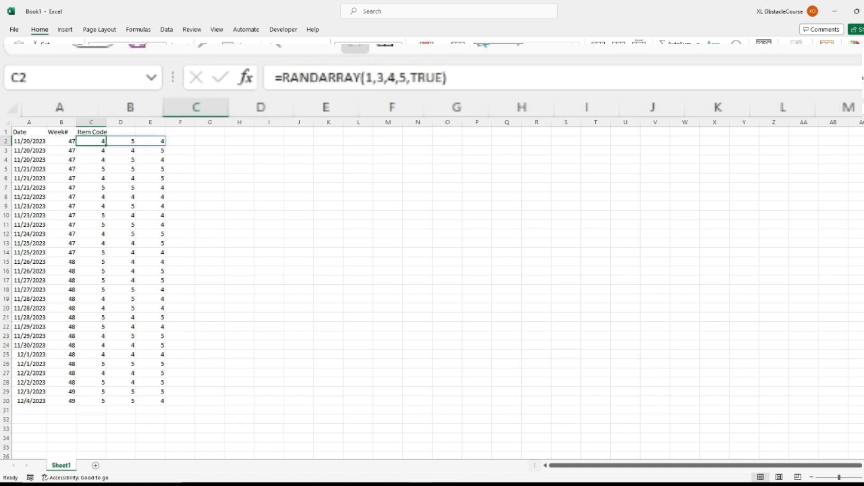
{"action": "key", "text": "F2"}
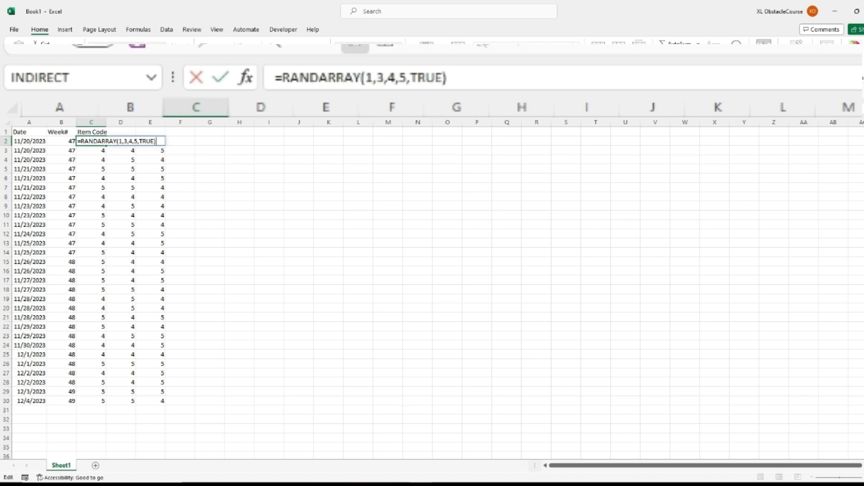
{"action": "key", "text": "Left"}
{"action": "key", "text": "Left"}
{"action": "key", "text": "Left"}
{"action": "key", "text": "Left"}
{"action": "key", "text": "Left"}
{"action": "key", "text": "Left"}
{"action": "key", "text": "Left"}
{"action": "key", "text": "Left"}
{"action": "key", "text": "Left"}
{"action": "key", "text": "Left"}
{"action": "key", "text": "Left"}
{"action": "key", "text": "Left"}
{"action": "key", "text": "Left"}
{"action": "key", "text": "Left"}
{"action": "key", "text": "Left"}
{"action": "key", "text": "Left"}
{"action": "key", "text": "Left"}
{"action": "key", "text": "Left"}
{"action": "key", "text": "Left"}
{"action": "key", "text": "Left"}
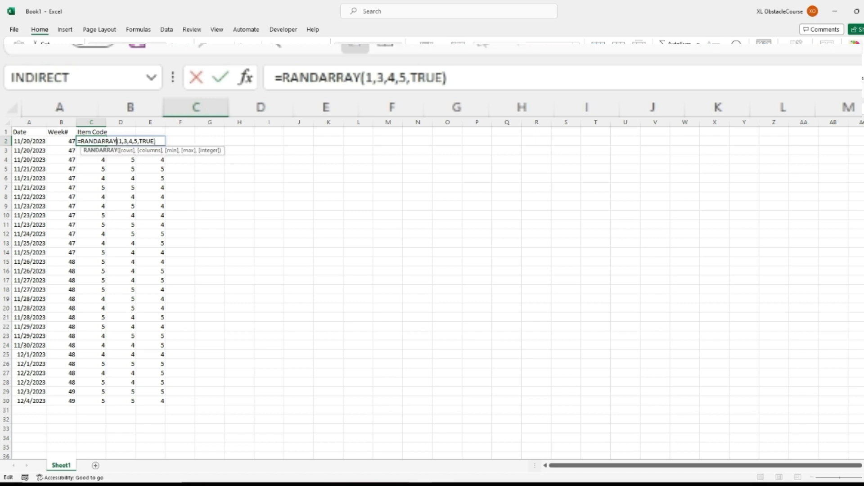
{"action": "type", "text": "concat("}
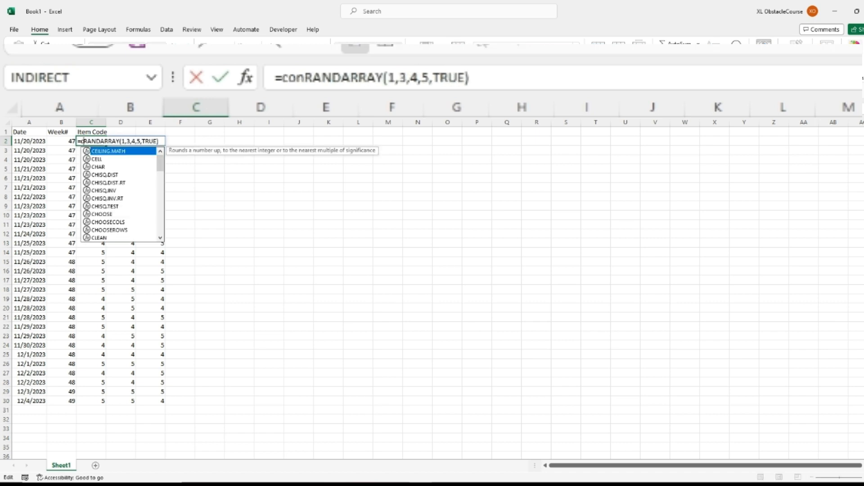
{"action": "key", "text": "Return"}
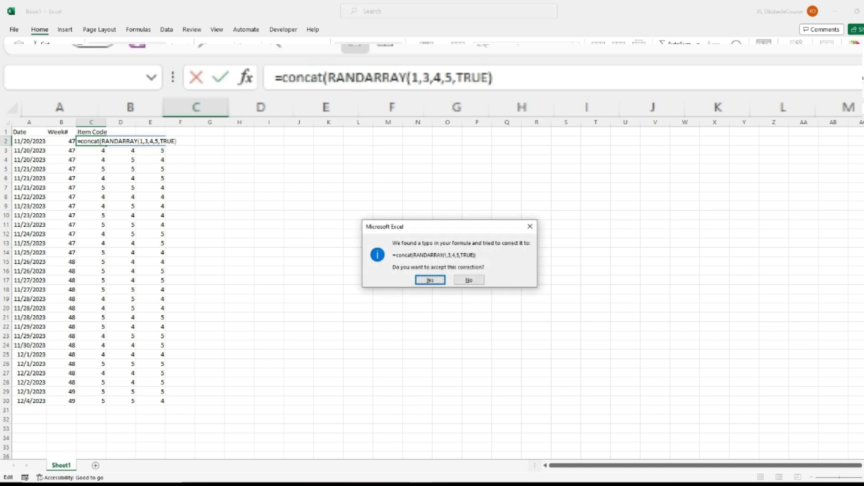
{"action": "key", "text": "Return"}
{"action": "key", "text": "ctrl+shift+Down"}
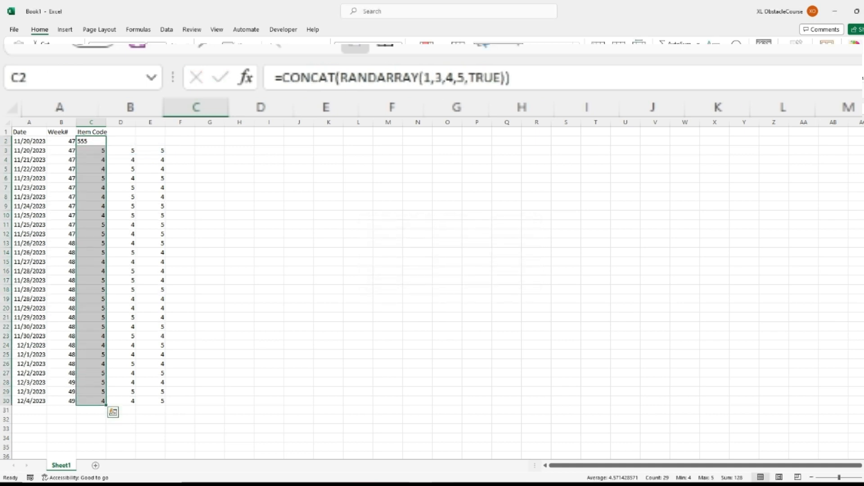
{"action": "key", "text": "ctrl+d"}
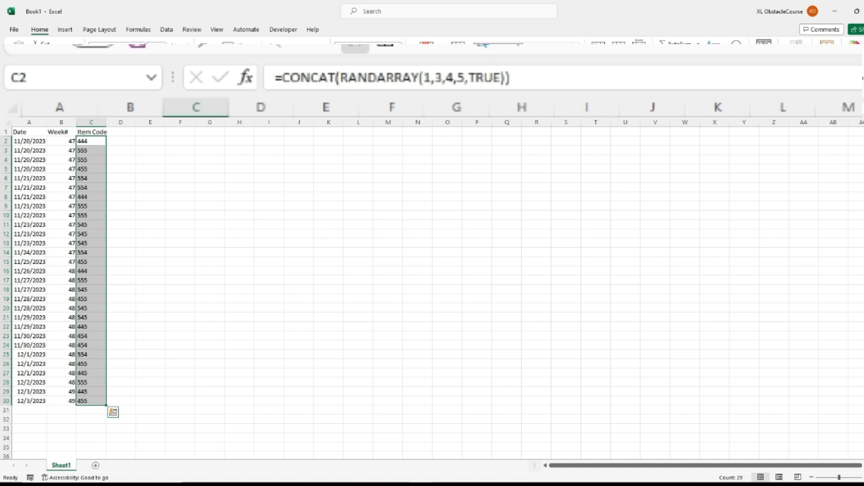
Step: Enter =UNIQUE(C2:C30) in E2 to list the distinct item codes
{"action": "key", "text": "Right"}
{"action": "key", "text": "Right"}
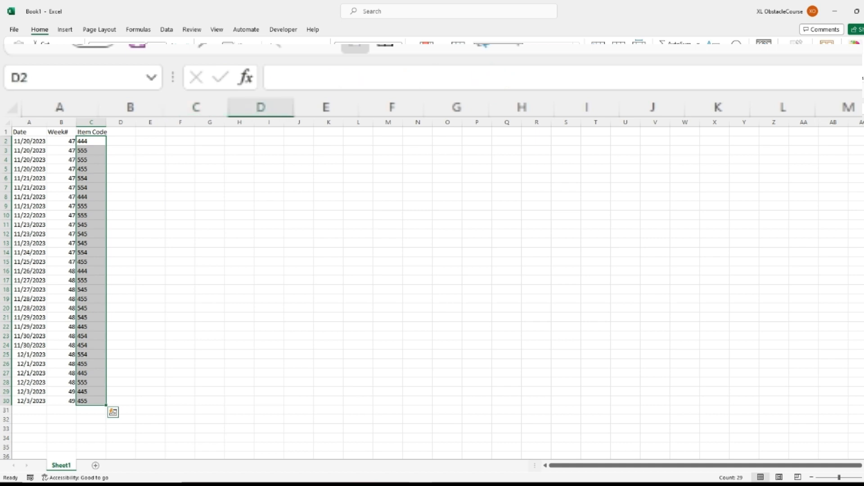
{"action": "type", "text": "=un"}
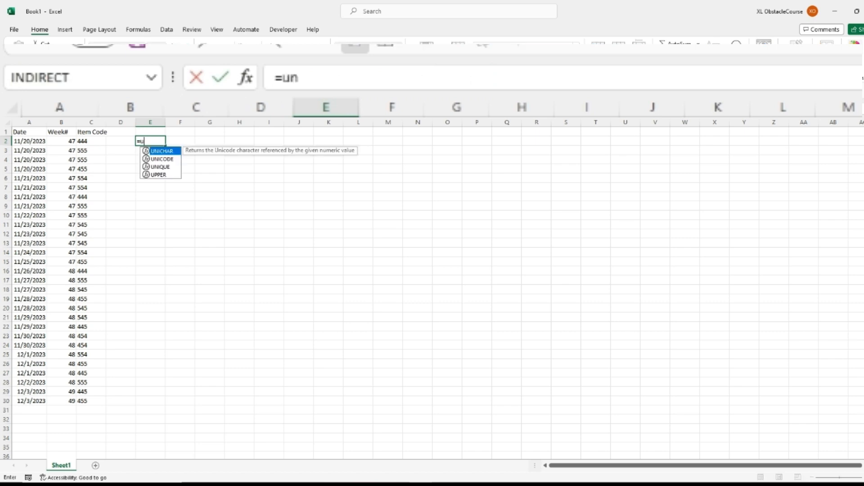
{"action": "key", "text": "Down"}
{"action": "key", "text": "Down"}
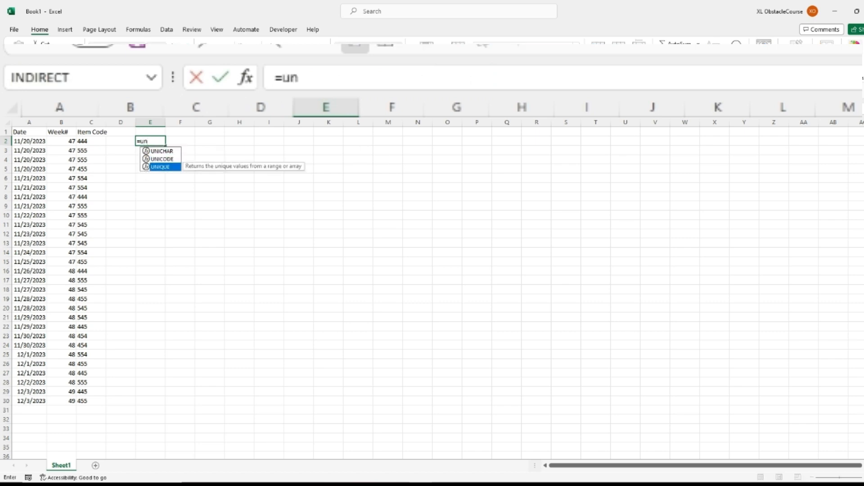
{"action": "key", "text": "Tab"}
{"action": "key", "text": "Left"}
{"action": "key", "text": "Left"}
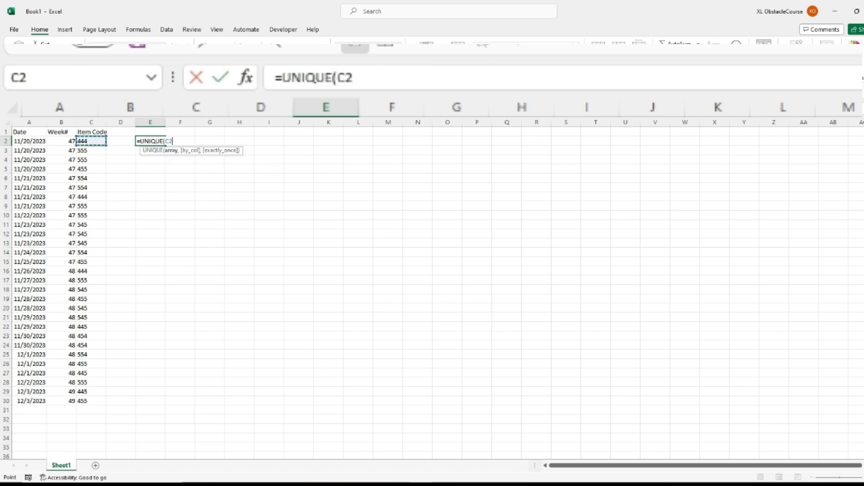
{"action": "key", "text": "ctrl+shift+Down"}
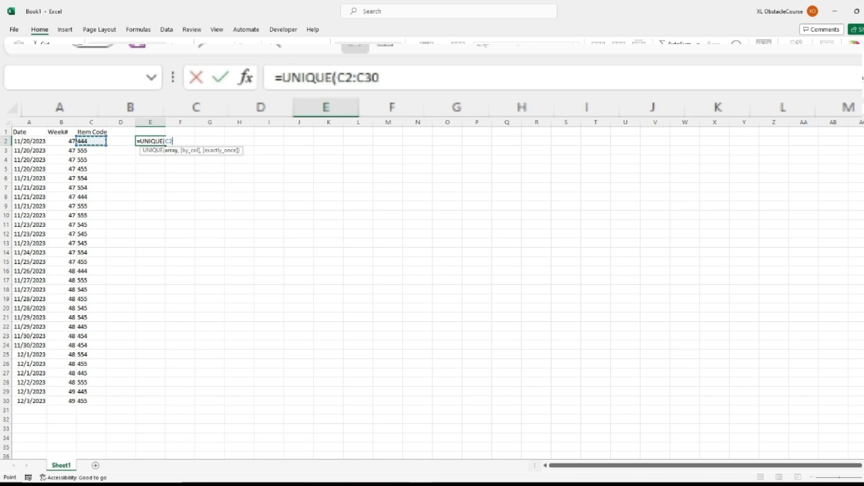
{"action": "key", "text": "Return"}
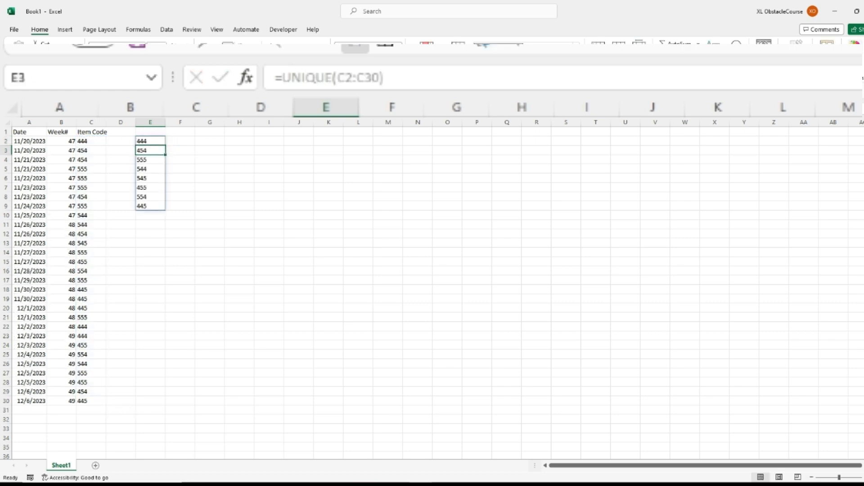
Step: Delete the spilled UNIQUE list of item codes starting in E2
{"action": "key", "text": "Up"}
{"action": "key", "text": "ctrl+shift+Down"}
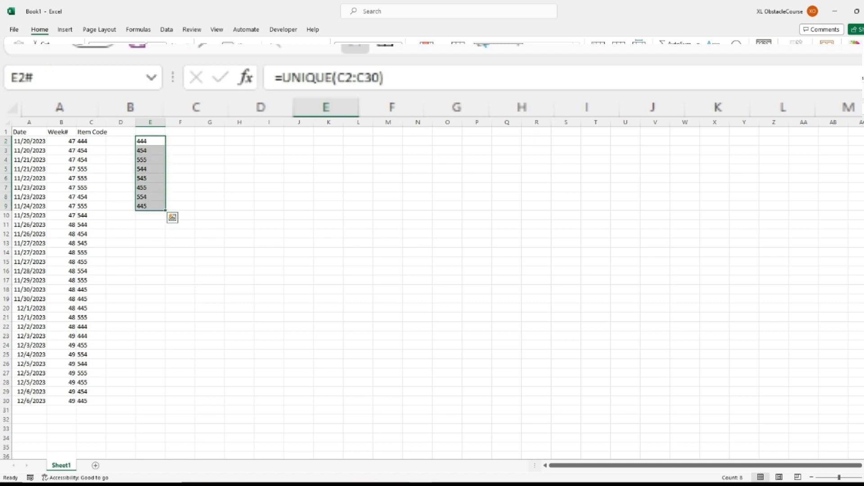
{"action": "key", "text": "Delete"}
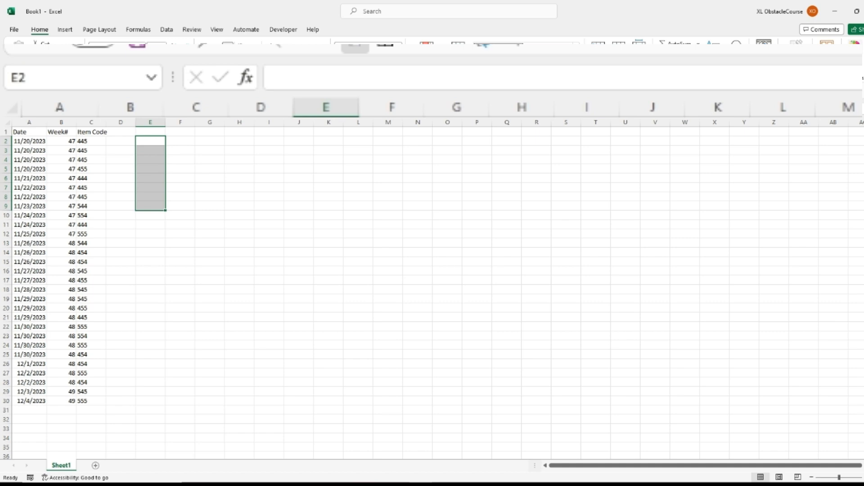
Step: Enter the column header Quantity in D1, beside Item Code
{"action": "key", "text": "Up"}
{"action": "key", "text": "Left"}
{"action": "type", "text": "Q"}
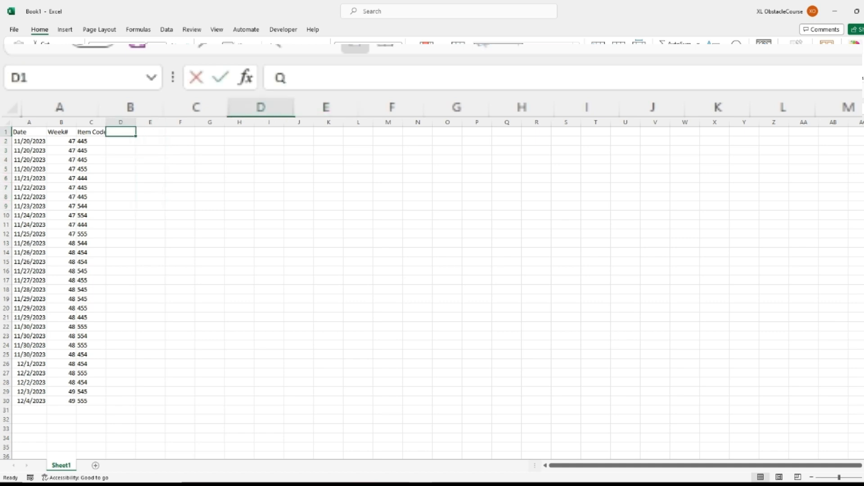
{"action": "type", "text": "uantity"}
{"action": "key", "text": "Return"}
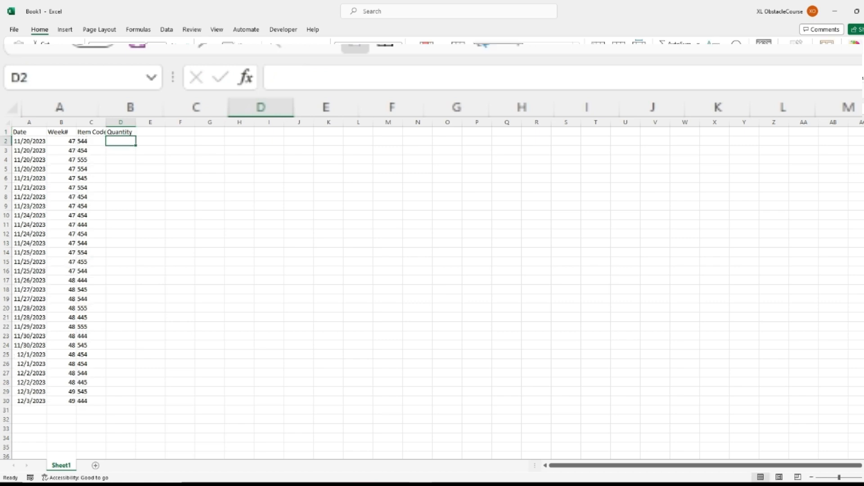
Step: Enter =RANDBETWEEN(5,500) in D2 to generate a random quantity
{"action": "type", "text": "=rand"}
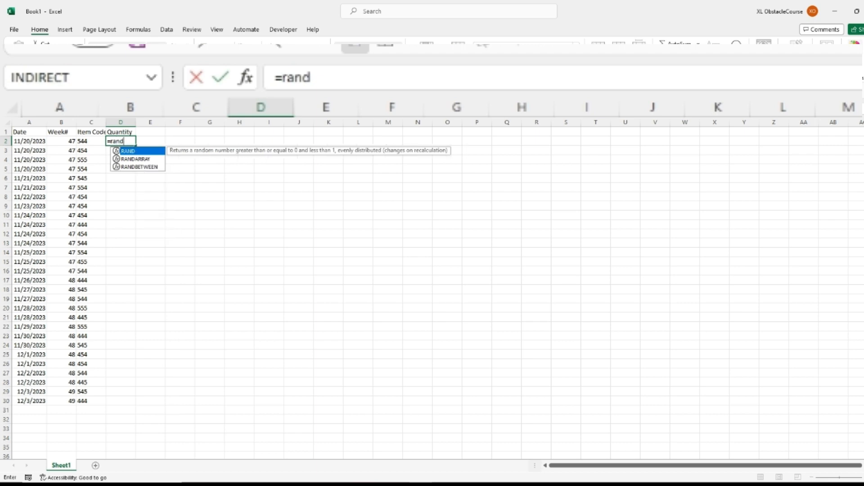
{"action": "key", "text": "Down"}
{"action": "key", "text": "Down"}
{"action": "key", "text": "Tab"}
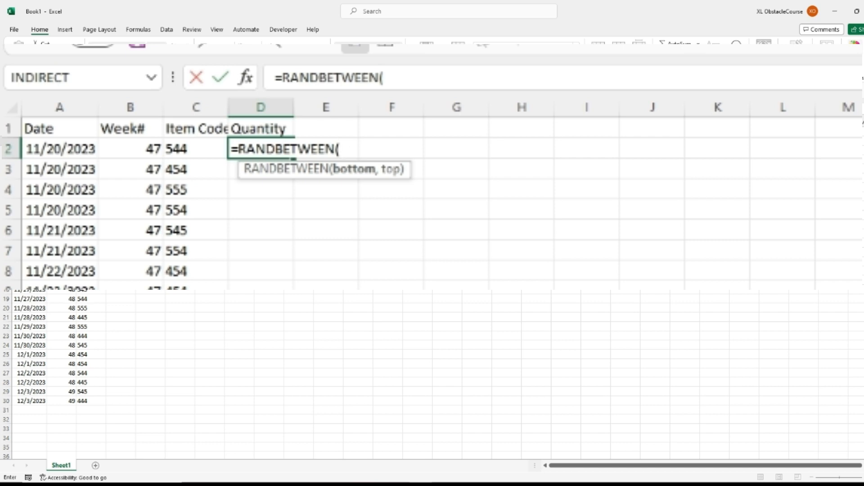
{"action": "type", "text": "5,"}
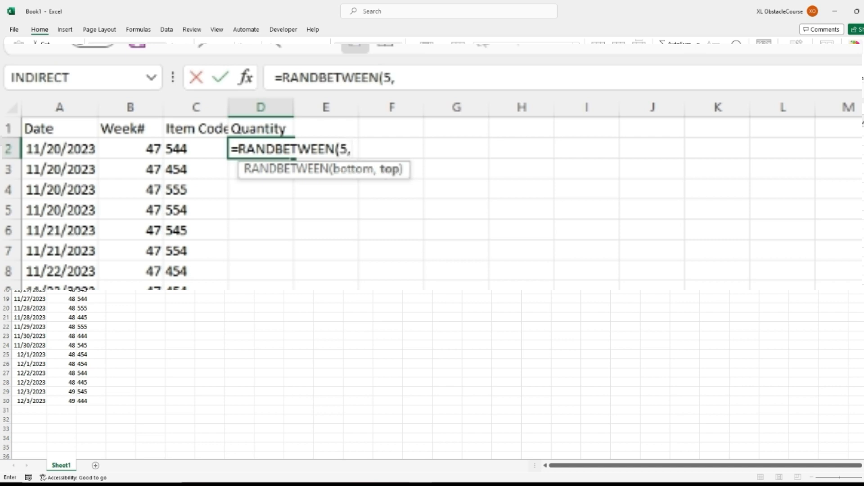
{"action": "type", "text": "500"}
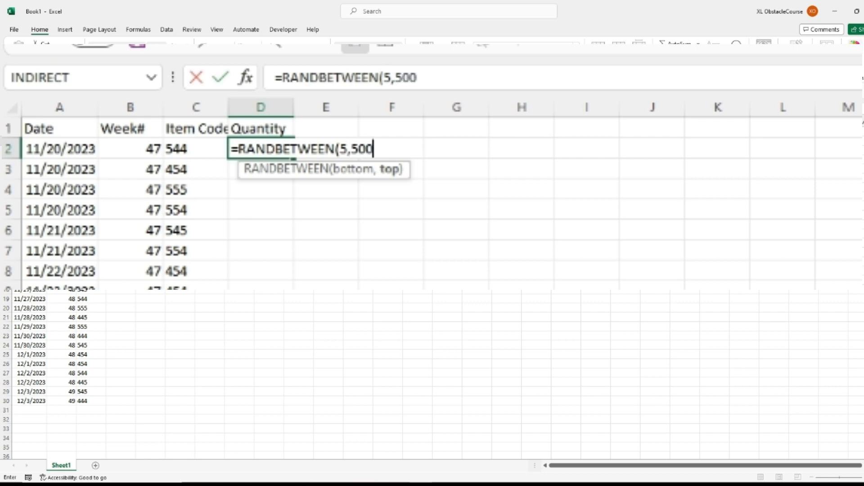
{"action": "key", "text": "Return"}
Step: Fill the RANDBETWEEN quantity formula from D2 down through D30, matching the length of the Item Code column
{"action": "key", "text": "Left"}
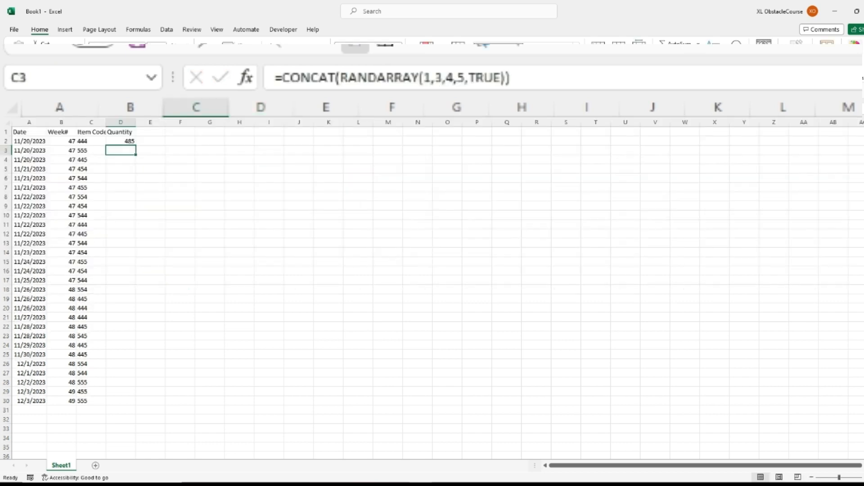
{"action": "key", "text": "ctrl+Down"}
{"action": "key", "text": "Right"}
{"action": "key", "text": "ctrl+shift+Up"}
{"action": "key", "text": "ctrl+d"}
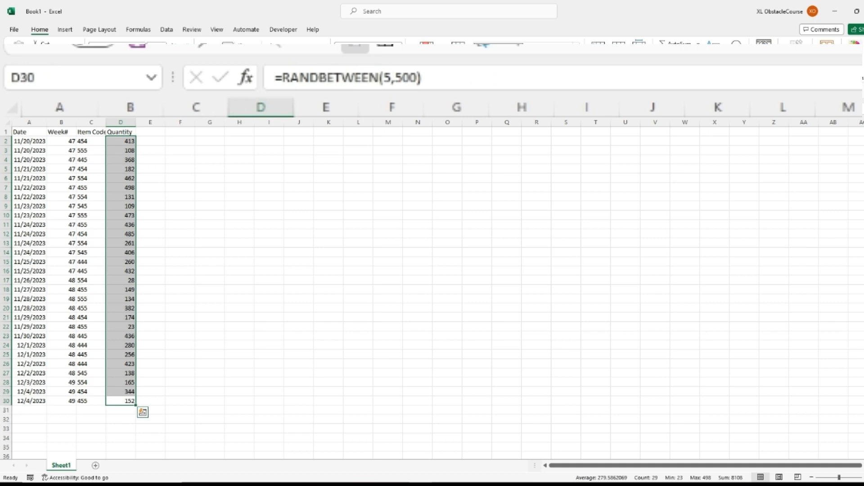
{"action": "key", "text": "ctrl+Up"}
{"action": "key", "text": "Right"}
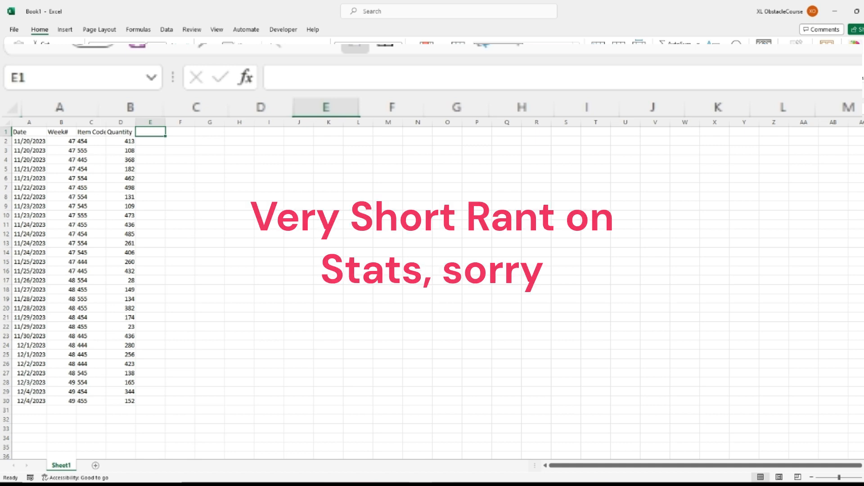
{"action": "key", "text": "Right"}
{"action": "type", "text": "=rand"}
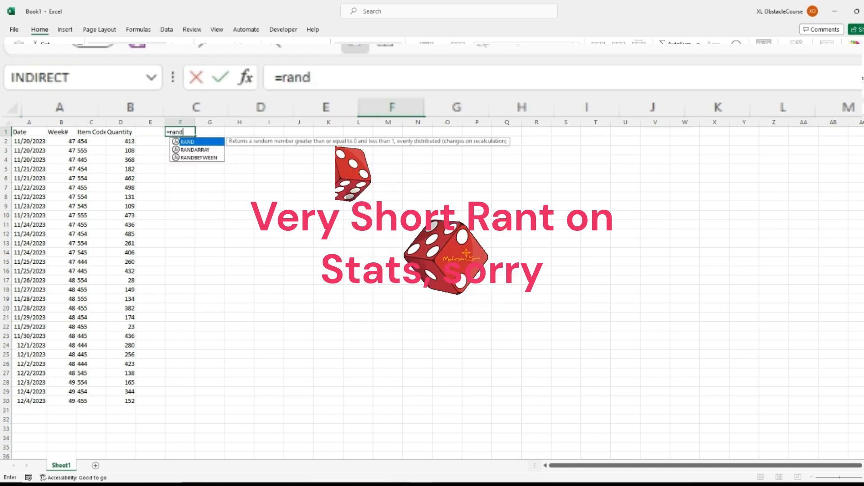
{"action": "key", "text": "BackSpace"}
{"action": "key", "text": "BackSpace"}
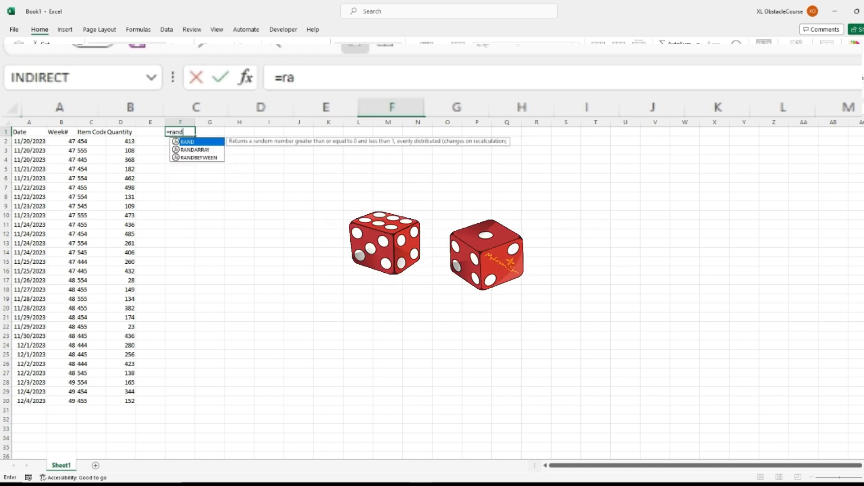
{"action": "key", "text": "BackSpace"}
{"action": "key", "text": "BackSpace"}
{"action": "key", "text": "BackSpace"}
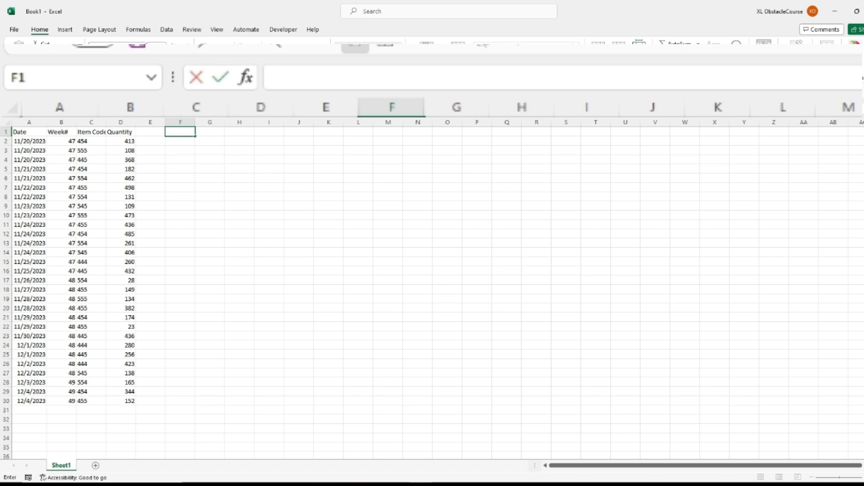
Step: Enter the column header Rep# in E1, beside Quantity
{"action": "key", "text": "Left"}
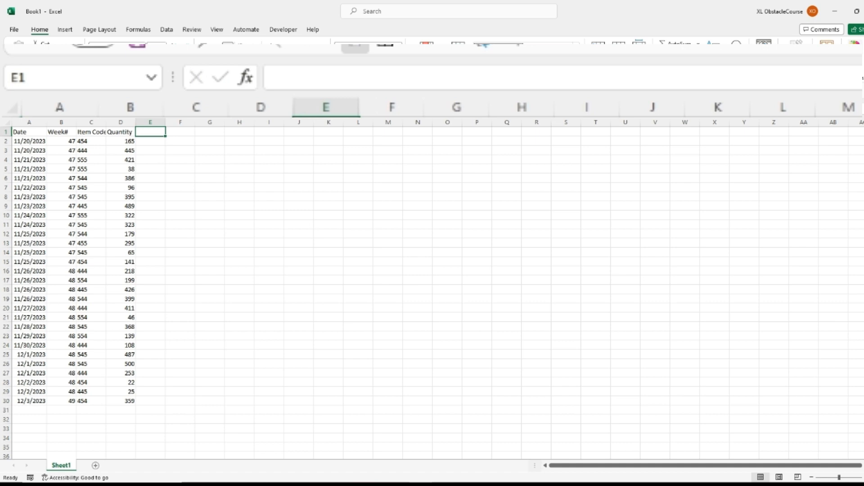
{"action": "type", "text": "Re"}
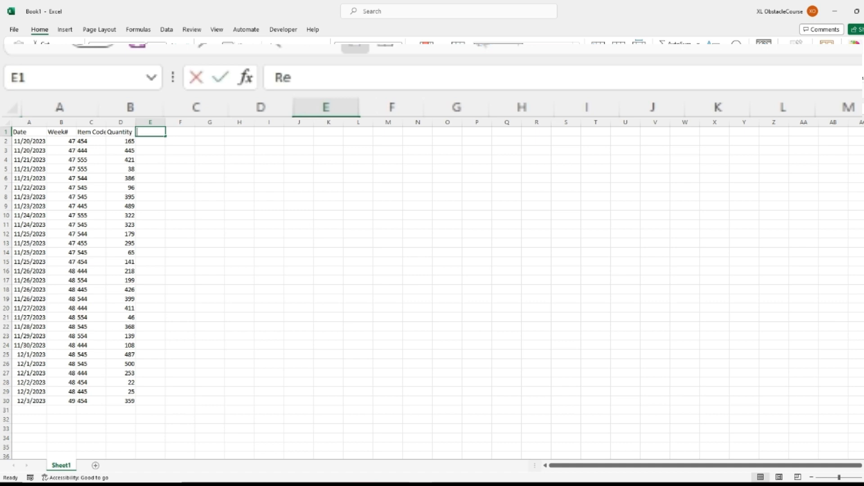
{"action": "type", "text": "p#"}
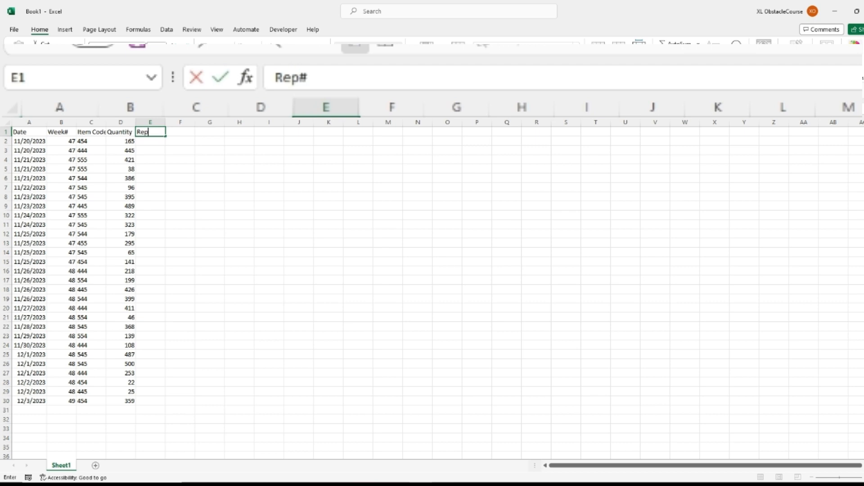
{"action": "key", "text": "Return"}
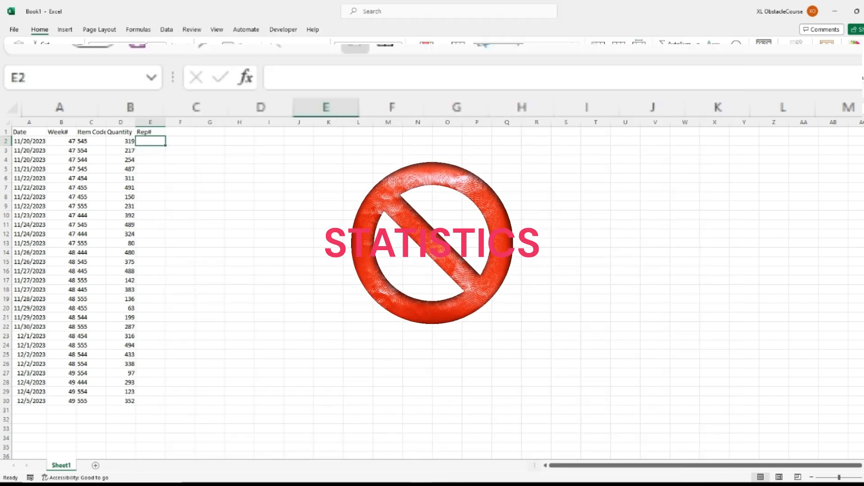
Step: Enter =RANDBETWEEN(11,20) in E2 to generate a random rep number
{"action": "type", "text": "=randb"}
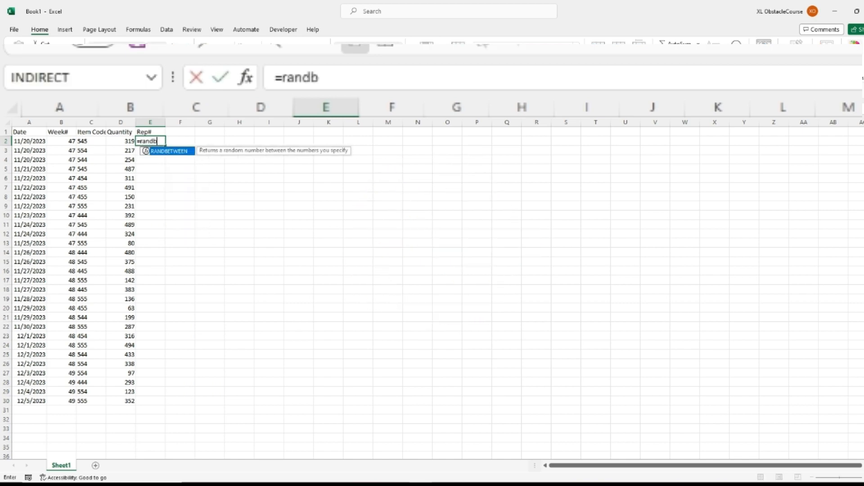
{"action": "key", "text": "Tab"}
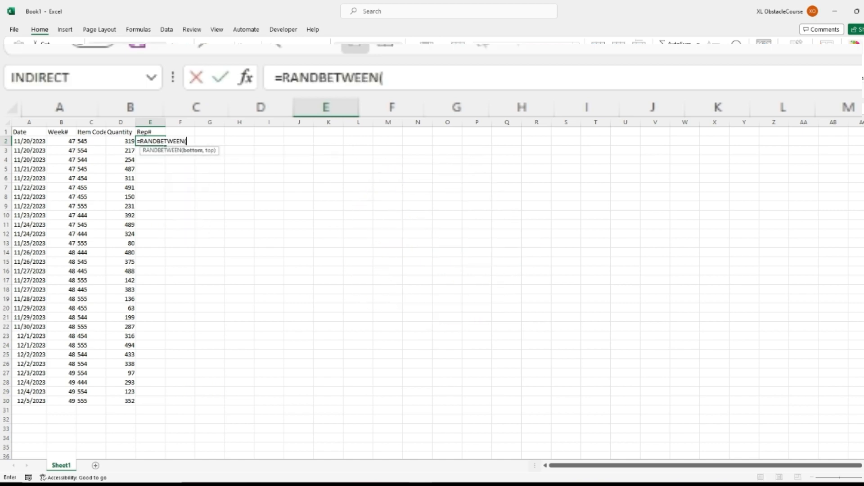
{"action": "type", "text": "11,20"}
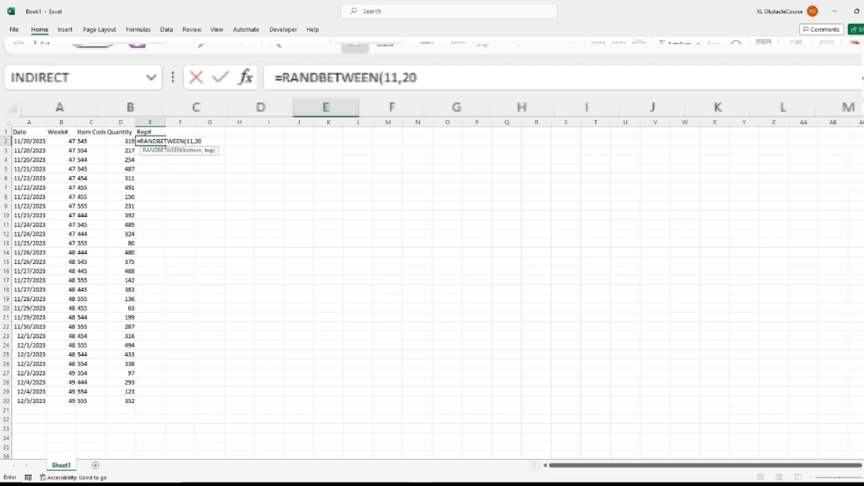
{"action": "key", "text": "Return"}
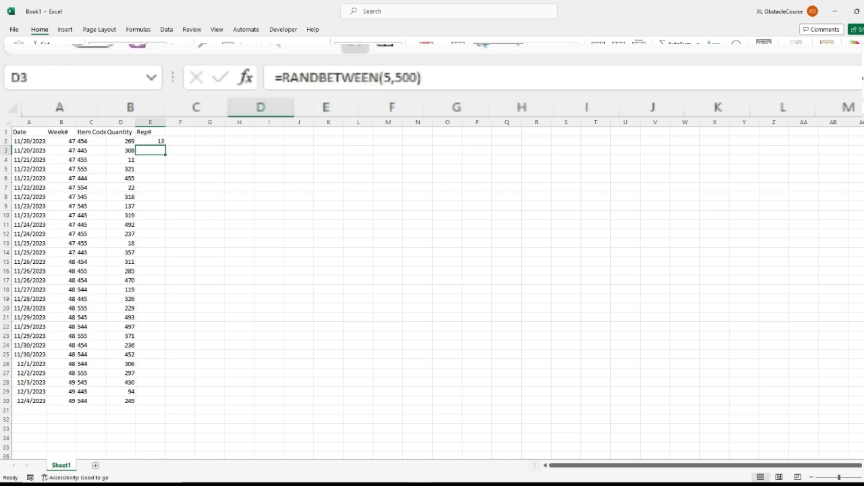
Step: Fill the rep number formula from E2 down through E30, matching the length of the Quantity column
{"action": "key", "text": "Left"}
{"action": "key", "text": "ctrl+Down"}
{"action": "key", "text": "Right"}
{"action": "key", "text": "ctrl+shift+Up"}
{"action": "key", "text": "ctrl+d"}
{"action": "key", "text": "ctrl+Up"}
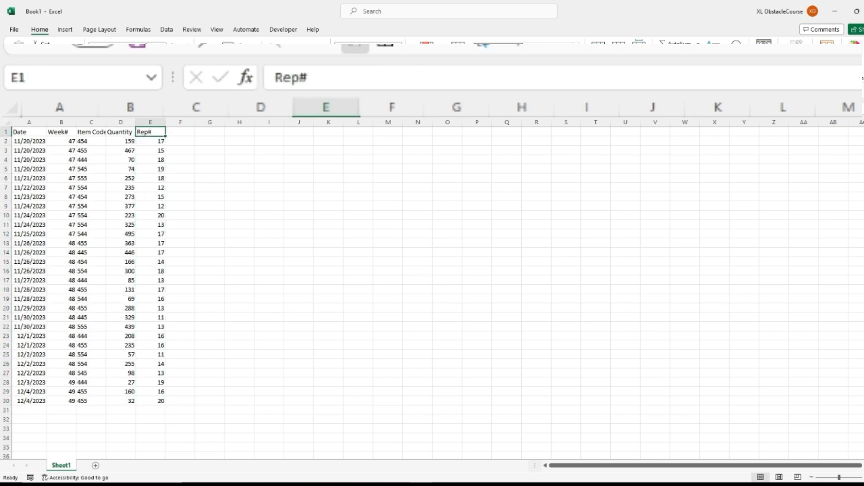
Step: Enter =UNIQUE(E2:E30) in G2 to list the distinct rep numbers
{"action": "key", "text": "Right"}
{"action": "key", "text": "Down"}
{"action": "key", "text": "Right"}
{"action": "type", "text": "="}
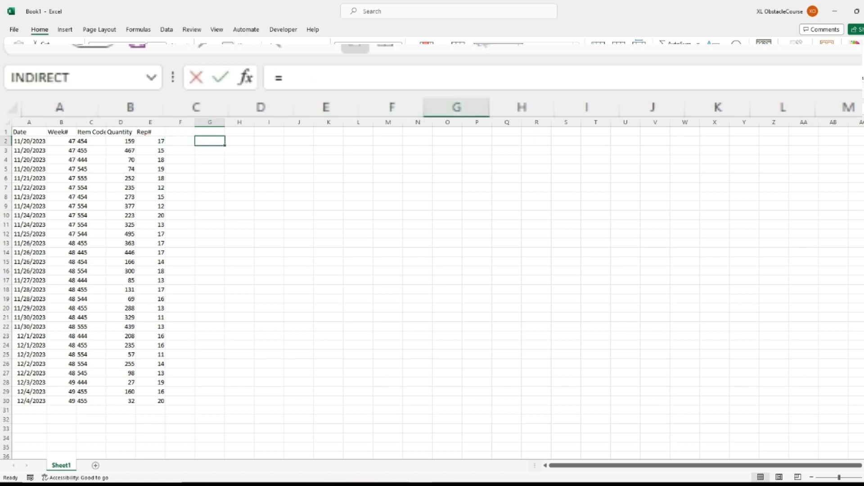
{"action": "type", "text": "uniq"}
{"action": "key", "text": "Tab"}
{"action": "key", "text": "Left"}
{"action": "key", "text": "Left"}
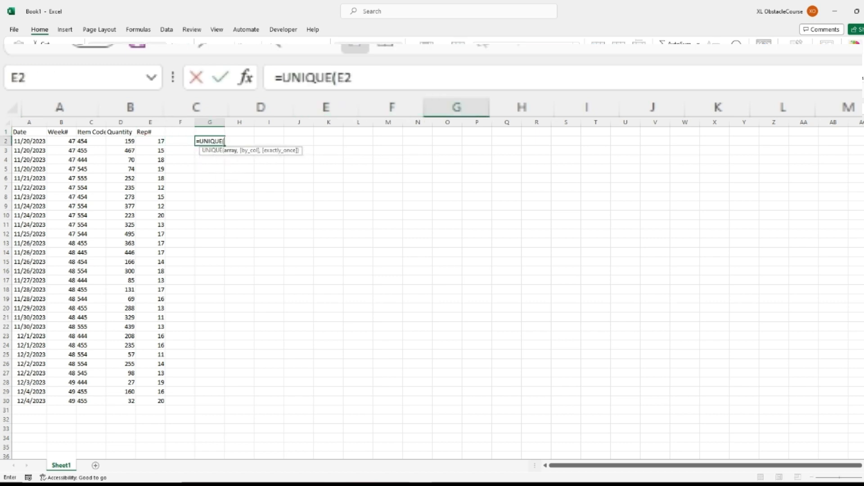
{"action": "key", "text": "ctrl+shift+Down"}
{"action": "type", "text": ")"}
{"action": "key", "text": "Return"}
Step: Recalculate the sheet to check the distinct rep numbers again, and delete the spilled UNIQUE list in column G
{"action": "key", "text": "Up"}
{"action": "key", "text": "ctrl+shift+Down"}
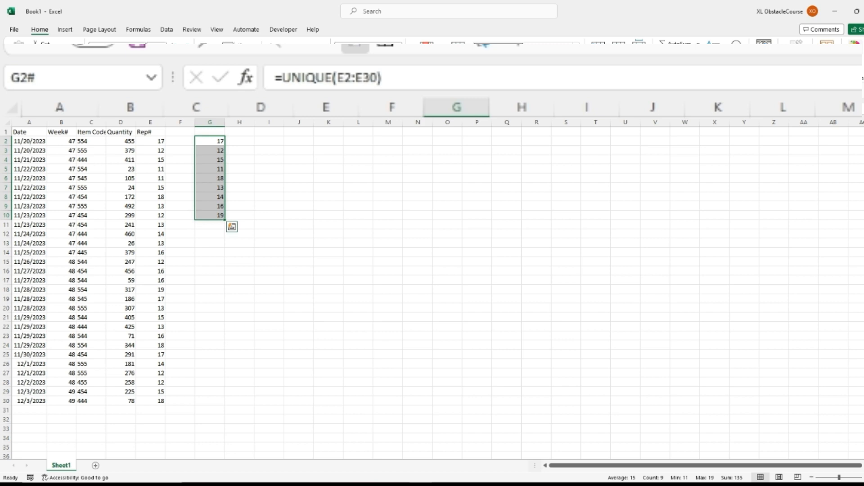
{"action": "key", "text": "F9"}
{"action": "key", "text": "ctrl+shift+Down"}
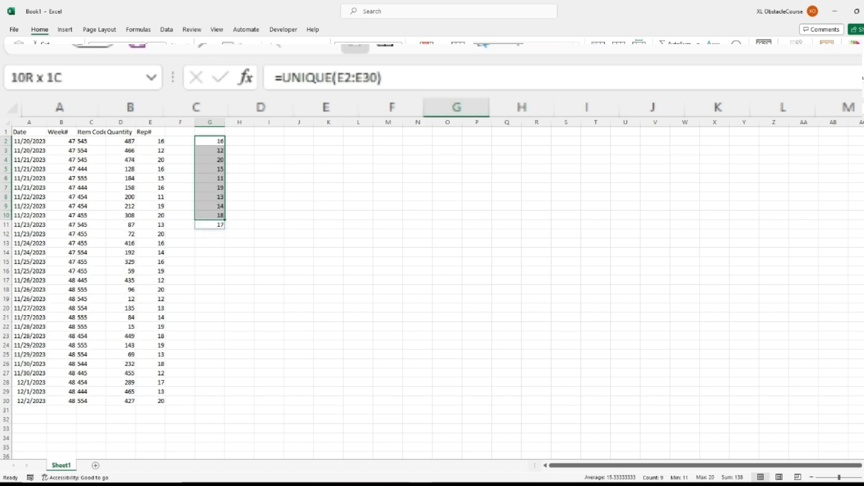
{"action": "key", "text": "Delete"}
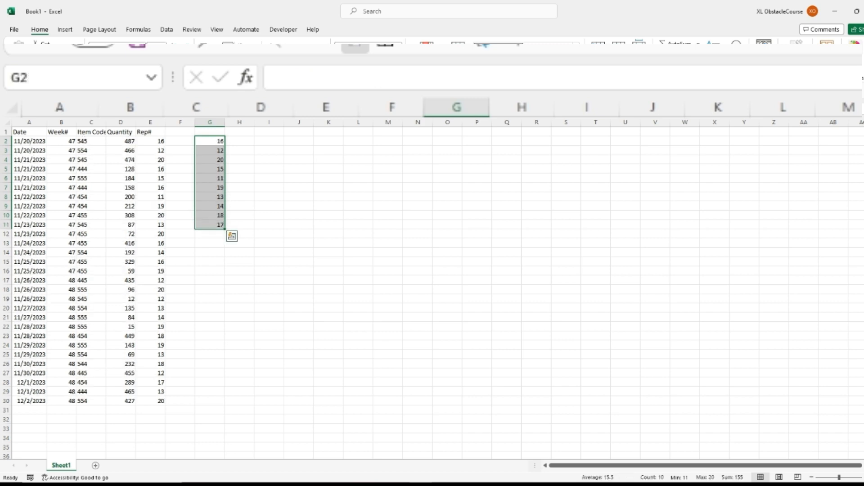
Step: Enter the column header Customer in F1, beside Rep#
{"action": "key", "text": "Left"}
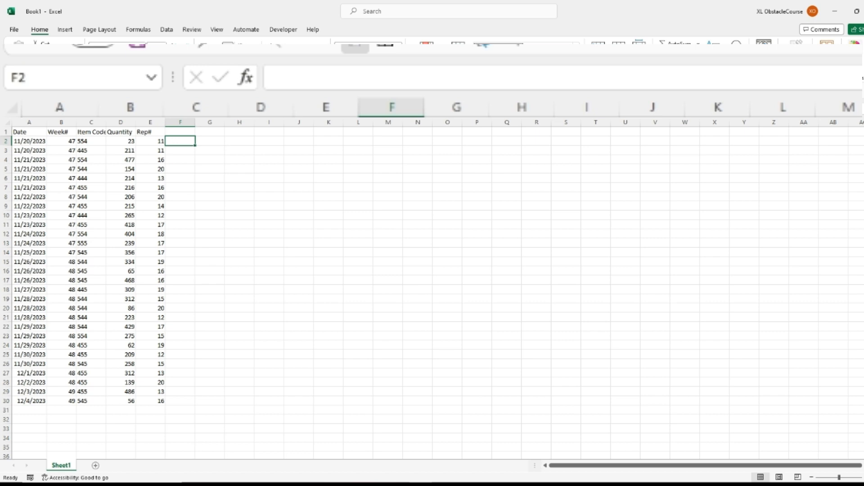
{"action": "key", "text": "Up"}
{"action": "type", "text": "Cyst"}
{"action": "key", "text": "BackSpace"}
{"action": "key", "text": "BackSpace"}
{"action": "key", "text": "BackSpace"}
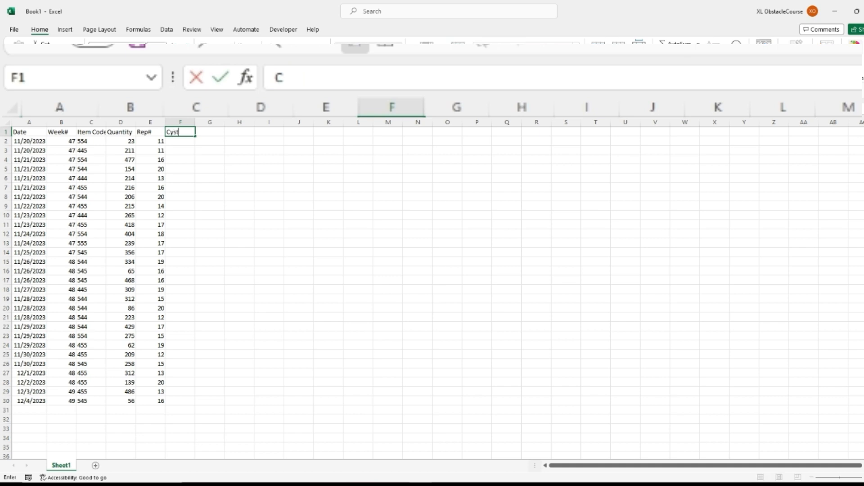
{"action": "type", "text": "ustomer"}
{"action": "key", "text": "Return"}
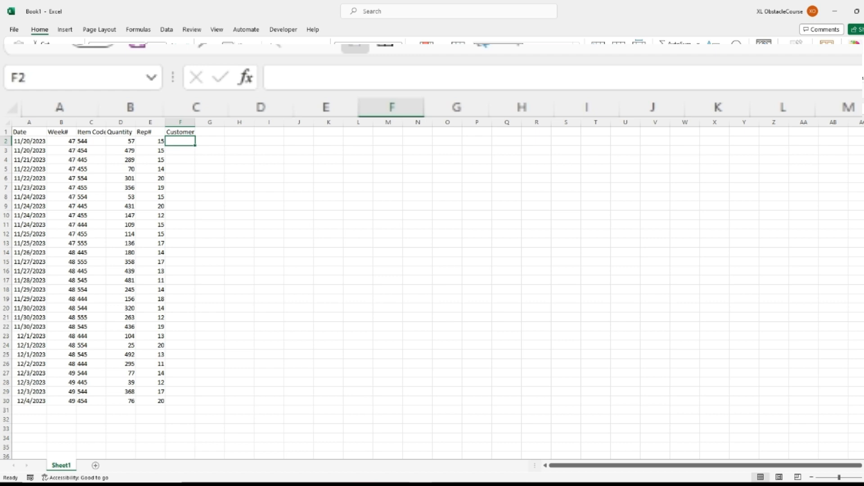
Step: Enter =RANDBETWEEN(1,15) in F2 to generate a random customer number
{"action": "type", "text": "=rand"}
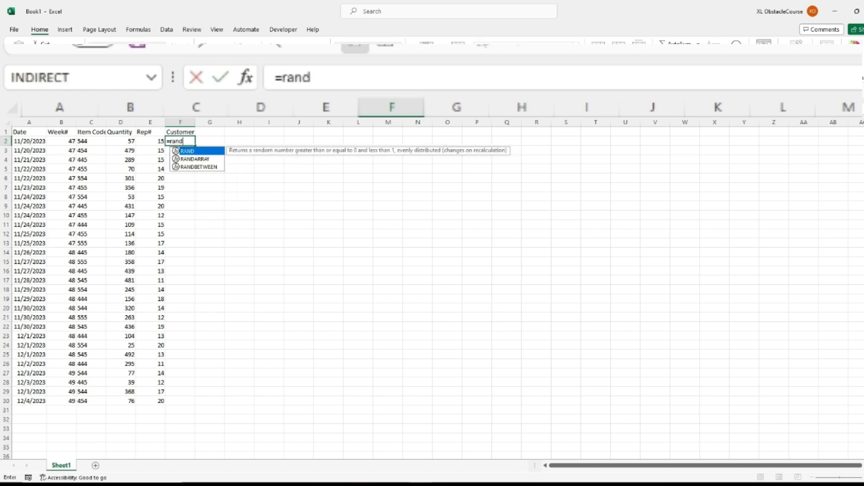
{"action": "key", "text": "Down"}
{"action": "key", "text": "Down"}
{"action": "key", "text": "Tab"}
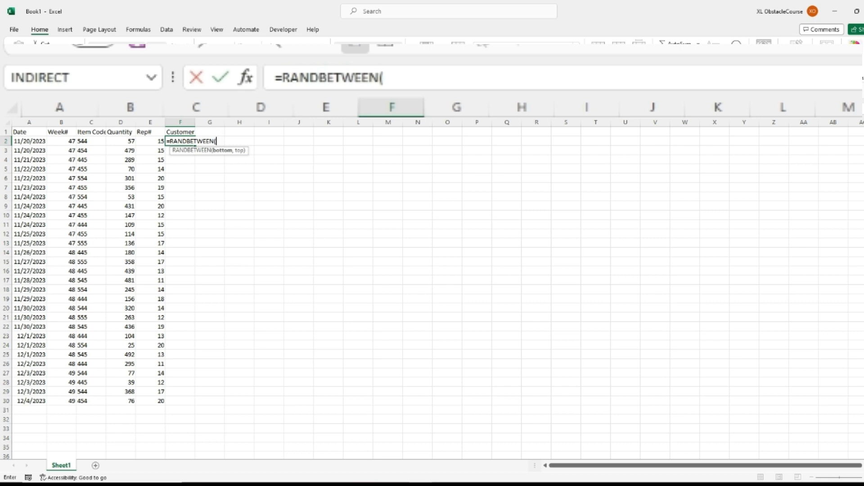
{"action": "type", "text": "1,15"}
{"action": "key", "text": "Return"}
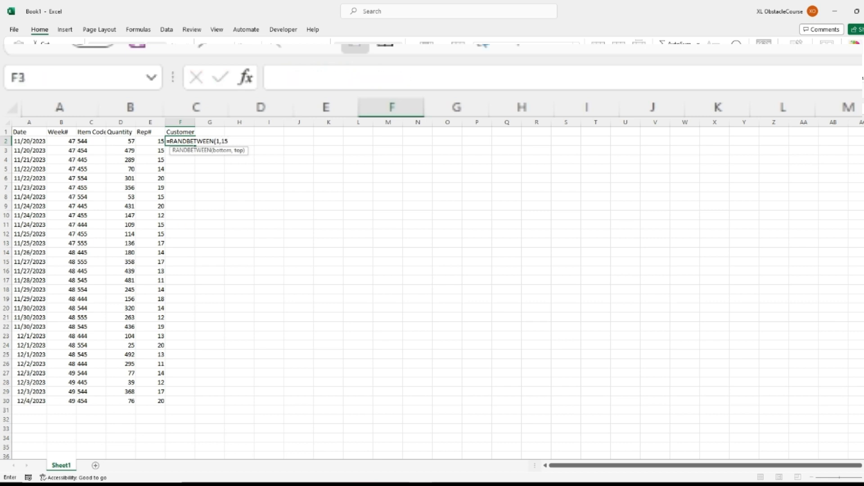
{"action": "key", "text": "Up"}
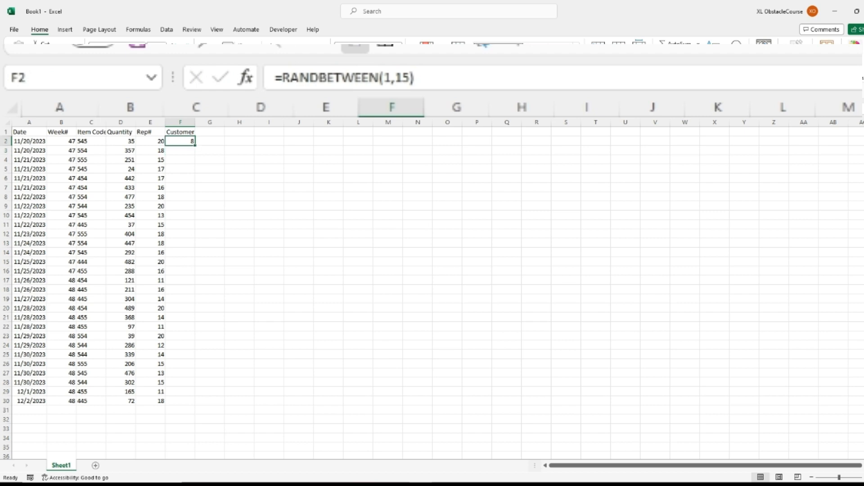
Step: Wrap the F2 formula in TEXT for leading zeros, making it =TEXT(RANDBETWEEN(1,15),"00000")
{"action": "key", "text": "F2"}
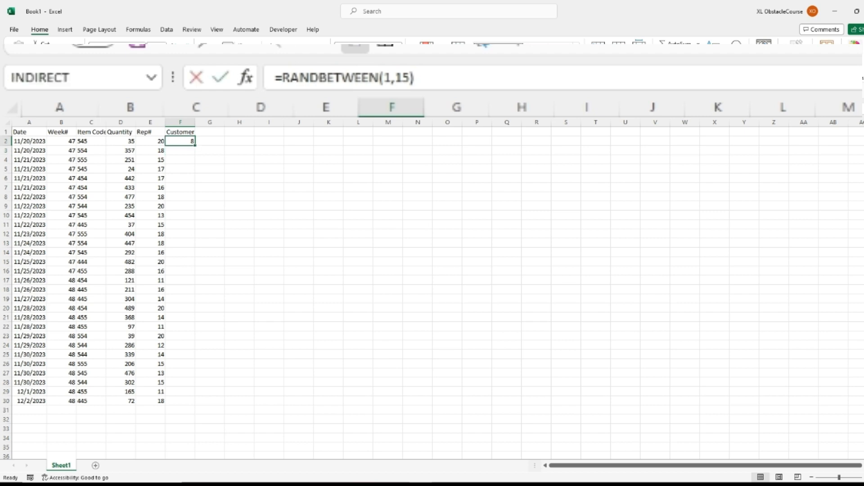
{"action": "key", "text": "Left"}
{"action": "key", "text": "Left"}
{"action": "key", "text": "Left"}
{"action": "key", "text": "Left"}
{"action": "key", "text": "Left"}
{"action": "key", "text": "Left"}
{"action": "key", "text": "Left"}
{"action": "key", "text": "Left"}
{"action": "key", "text": "Left"}
{"action": "key", "text": "Left"}
{"action": "key", "text": "Left"}
{"action": "key", "text": "Left"}
{"action": "key", "text": "Left"}
{"action": "key", "text": "Left"}
{"action": "key", "text": "Left"}
{"action": "key", "text": "Left"}
{"action": "key", "text": "Left"}
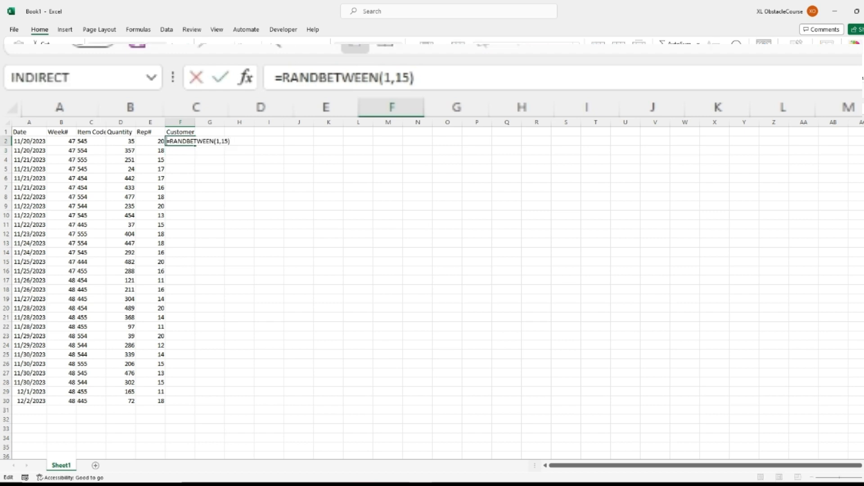
{"action": "type", "text": "text"}
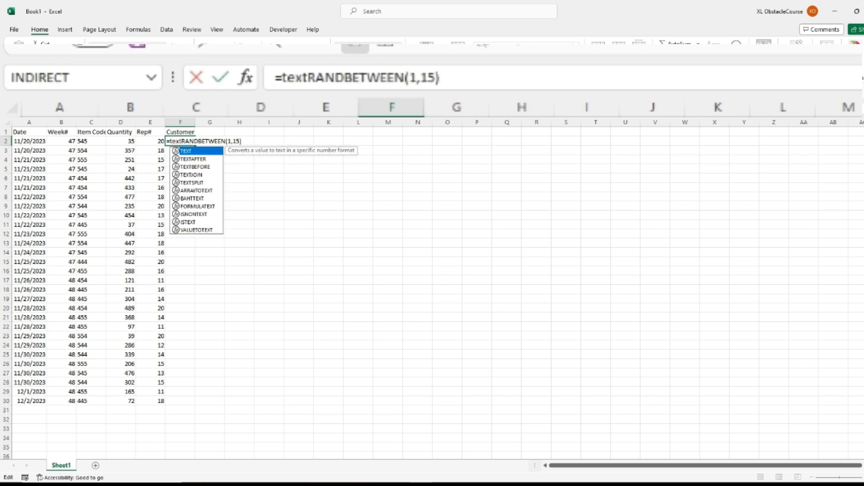
{"action": "type", "text": "("}
{"action": "key", "text": "Right"}
{"action": "key", "text": "Right"}
{"action": "key", "text": "Right"}
{"action": "key", "text": "Right"}
{"action": "key", "text": "Right"}
{"action": "key", "text": "Right"}
{"action": "key", "text": "Right"}
{"action": "key", "text": "Right"}
{"action": "key", "text": "Right"}
{"action": "key", "text": "Right"}
{"action": "key", "text": "Right"}
{"action": "key", "text": "Right"}
{"action": "key", "text": "Right"}
{"action": "key", "text": "Right"}
{"action": "key", "text": "Right"}
{"action": "key", "text": "Right"}
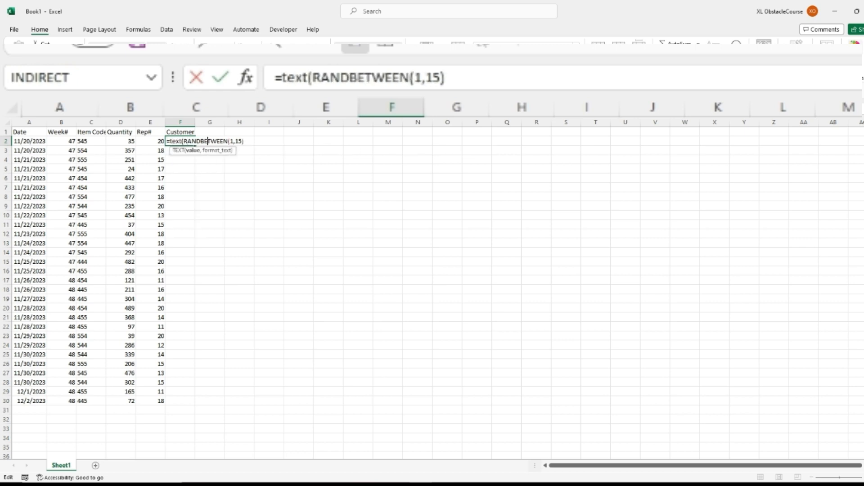
{"action": "type", "text": ","}
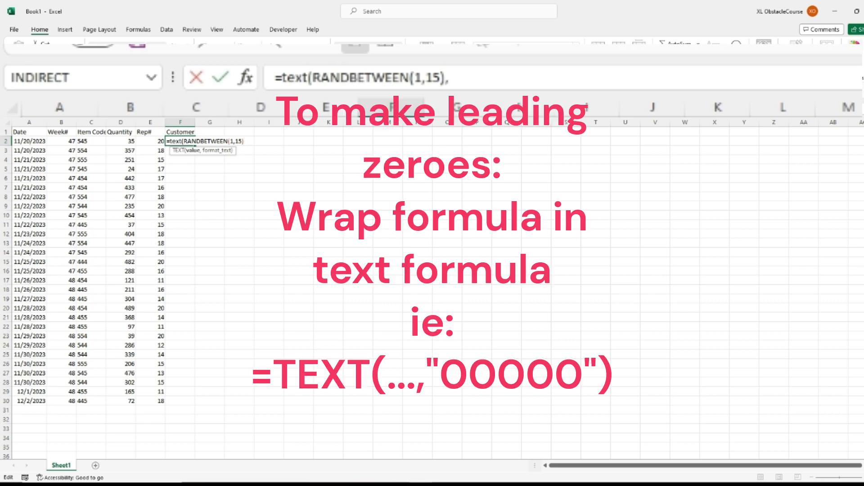
{"action": "type", "text": "\"00000\""}
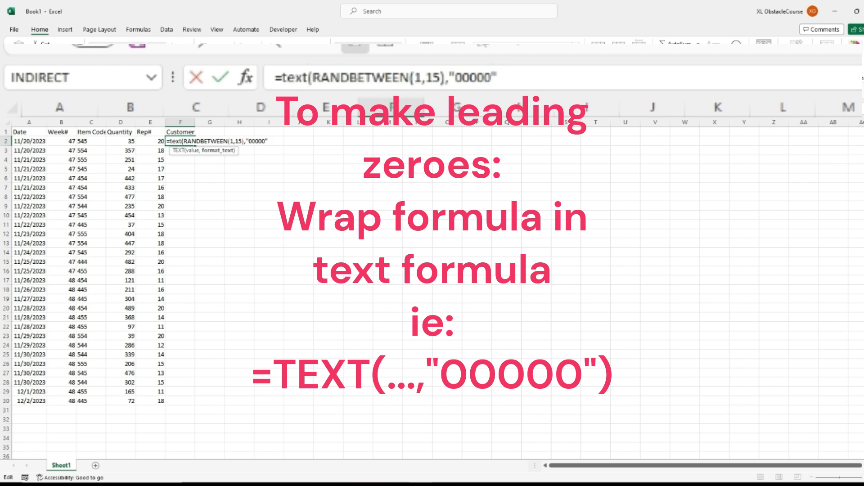
{"action": "key", "text": "Return"}
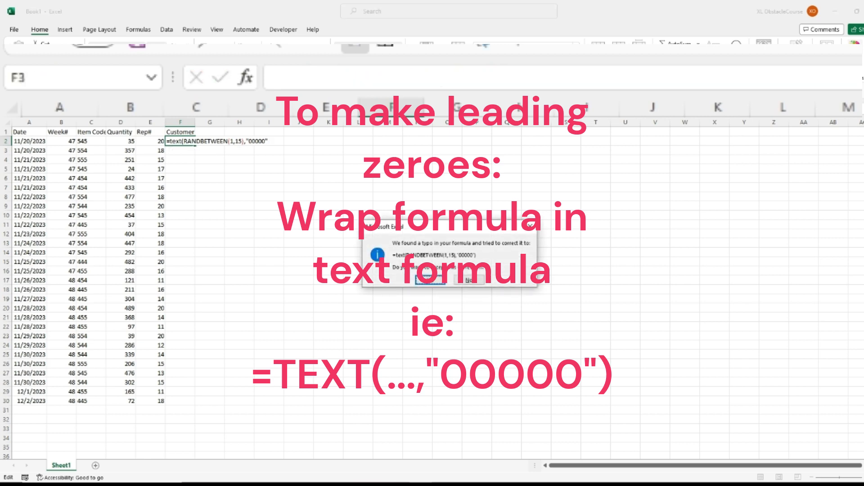
{"action": "key", "text": "Return"}
Step: Fill the Customer formula from F2 down through F30, the last data row
{"action": "key", "text": "ctrl+Down"}
{"action": "key", "text": "Right"}
{"action": "key", "text": "ctrl+shift+Up"}
{"action": "key", "text": "ctrl+d"}
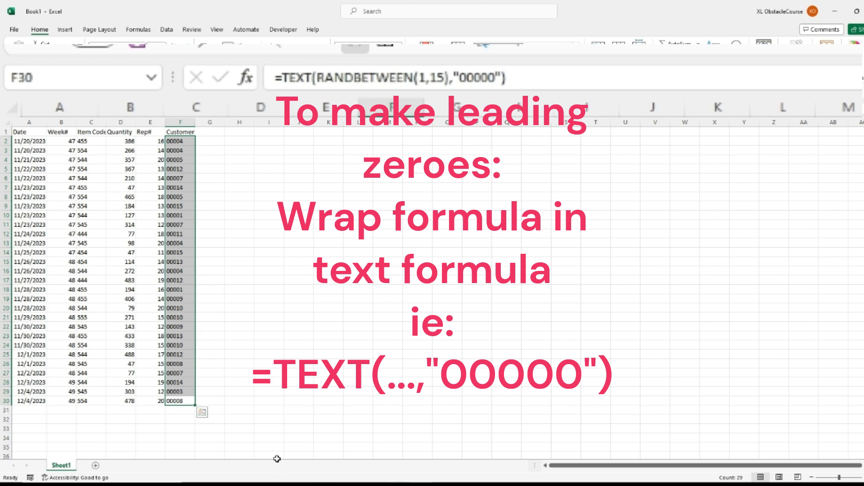
Step: Rename Sheet1 as Sales and add a new sheet named Pricing
{"action": "double_click", "coordinate": [65, 467]}
{"action": "type", "text": "Sales"}
{"action": "key", "text": "Return"}
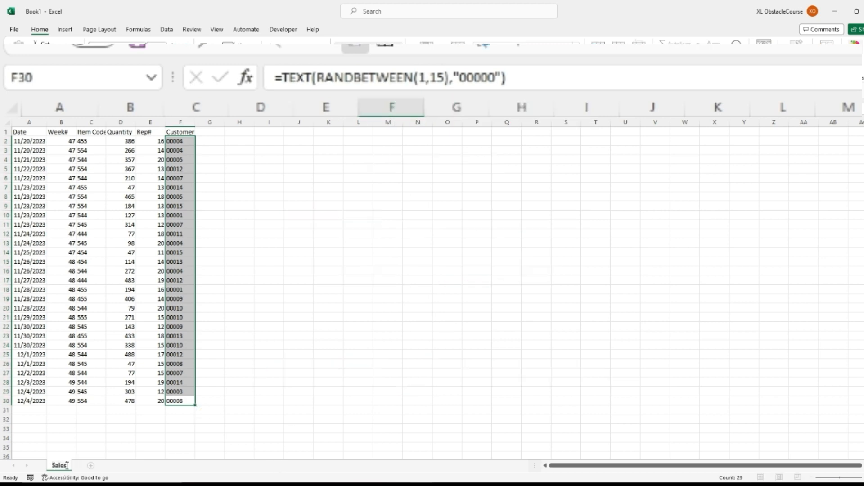
{"action": "left_click", "coordinate": [91, 465]}
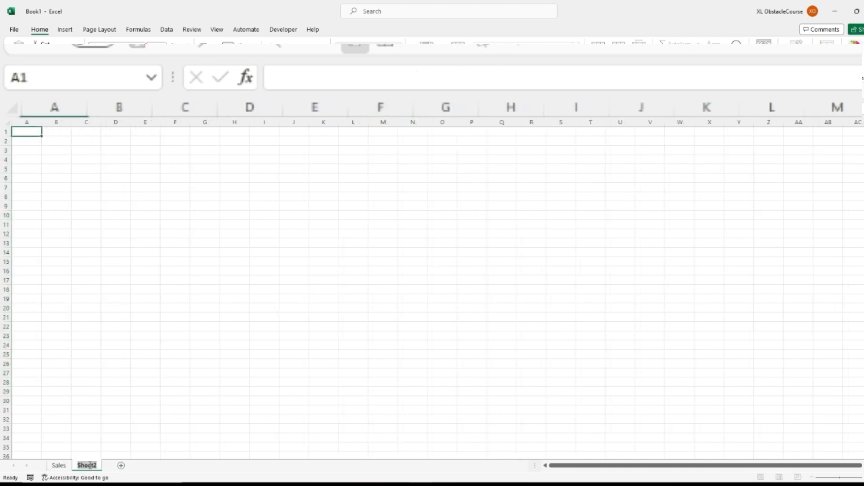
{"action": "type", "text": "Pricing"}
{"action": "key", "text": "Return"}
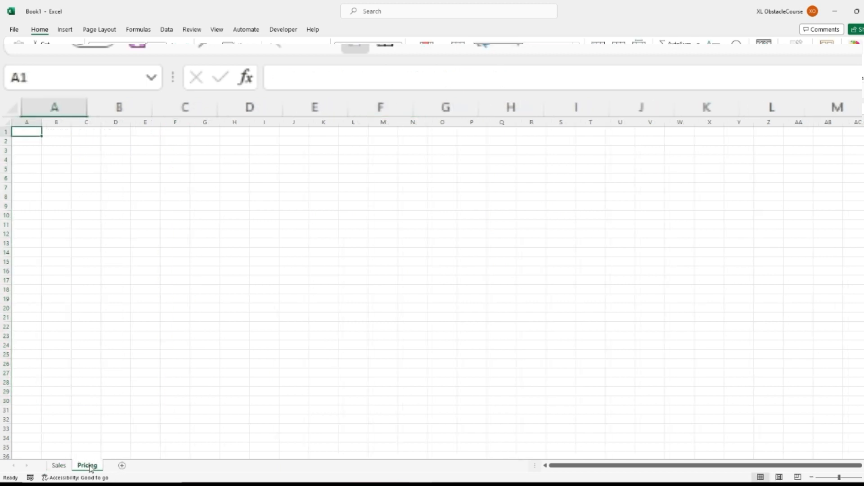
Step: Enter =UNIQUE(Sales!C:C) in A1 of the Pricing sheet to list the distinct item codes
{"action": "type", "text": "=uniq"}
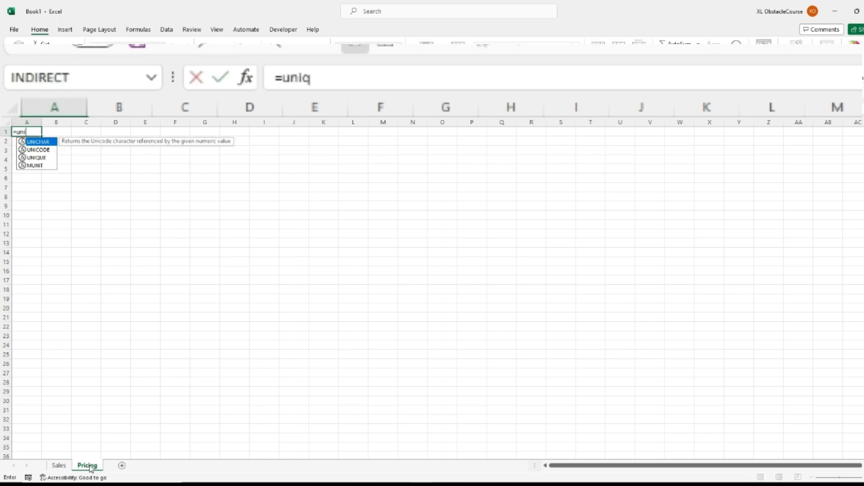
{"action": "key", "text": "Tab"}
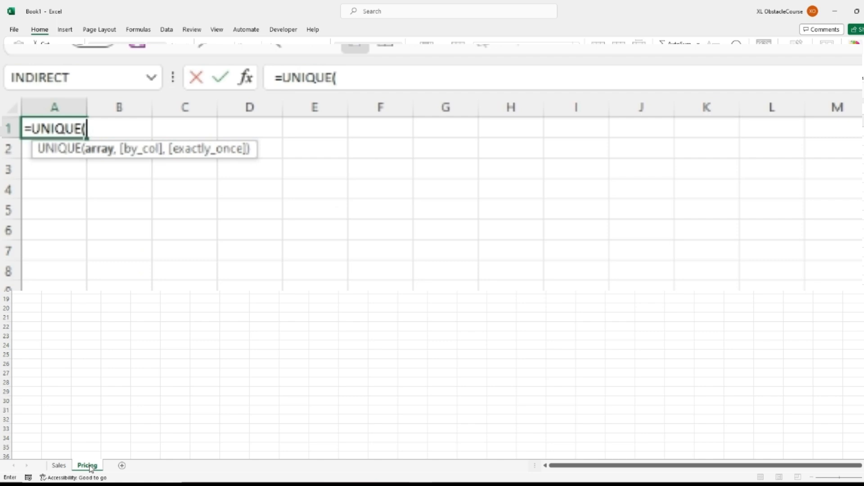
{"action": "left_click", "coordinate": [59, 465]}
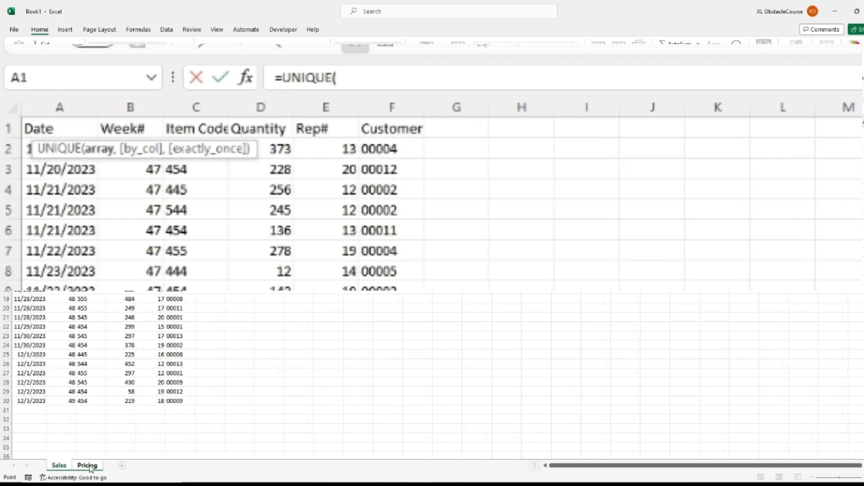
{"action": "key", "text": "ctrl+Home"}
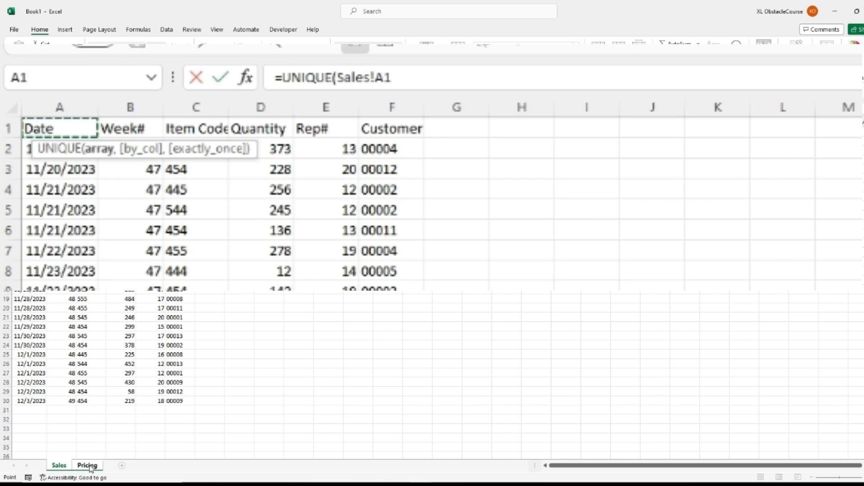
{"action": "key", "text": "Right"}
{"action": "key", "text": "Right"}
{"action": "key", "text": "ctrl+space"}
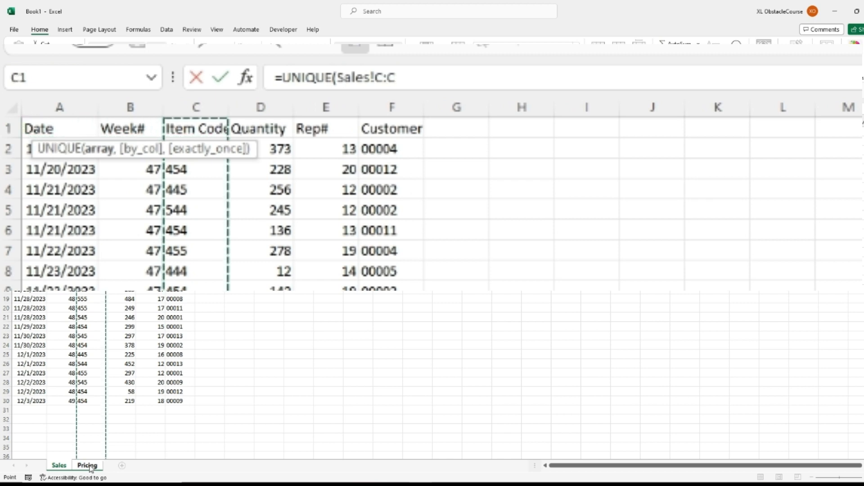
{"action": "key", "text": "Return"}
Step: Enter =RAND()*100 in B2 to generate a random price for the first item code
{"action": "key", "text": "Right"}
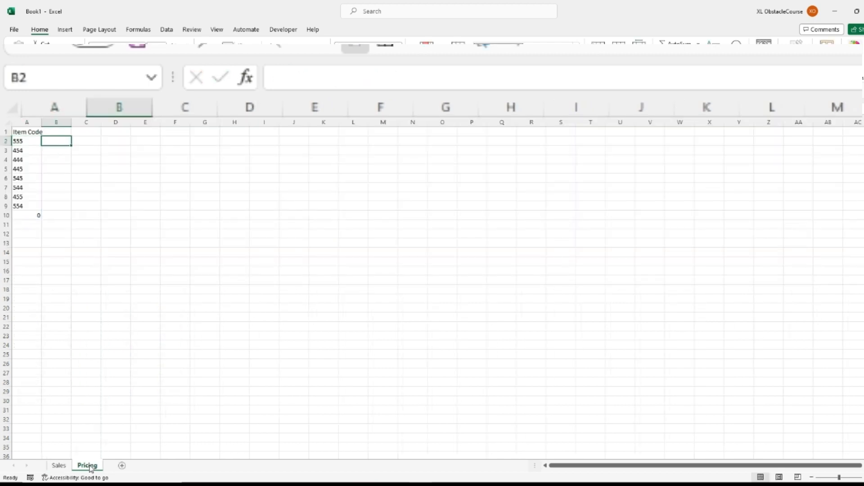
{"action": "type", "text": "=rand"}
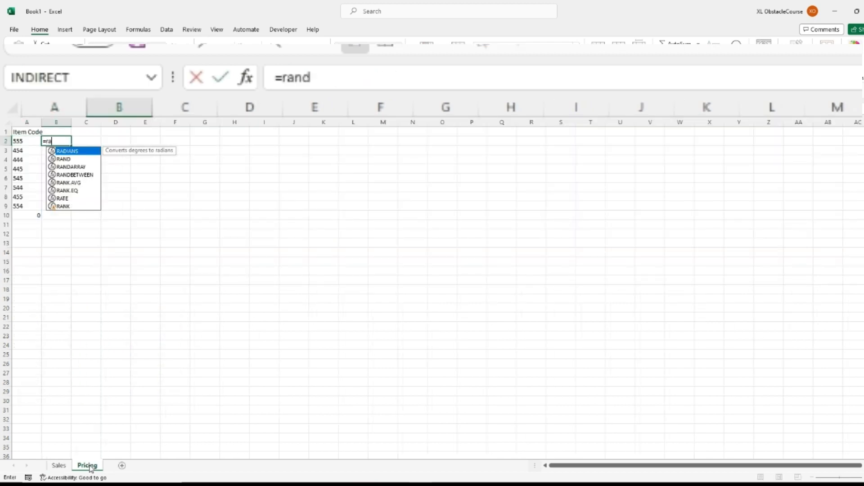
{"action": "type", "text": "()*"}
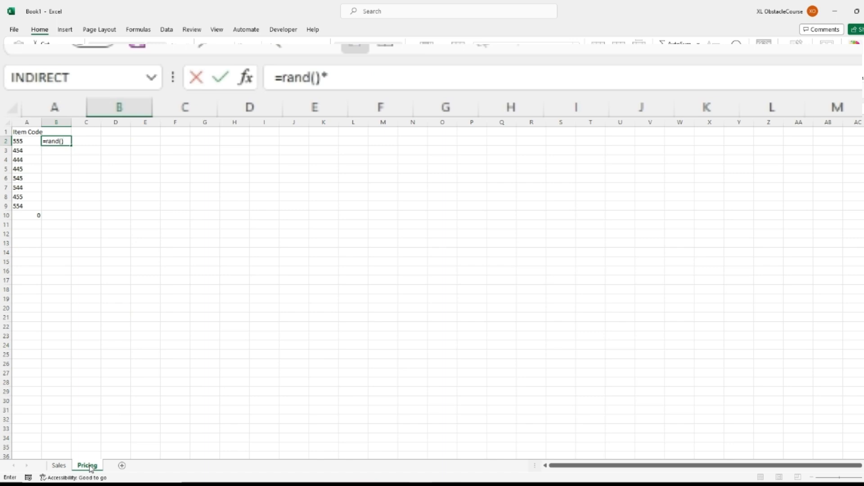
{"action": "type", "text": "100"}
{"action": "key", "text": "Return"}
Step: Fill the random price formula from B2 down to B10, alongside the item code list
{"action": "key", "text": "Left"}
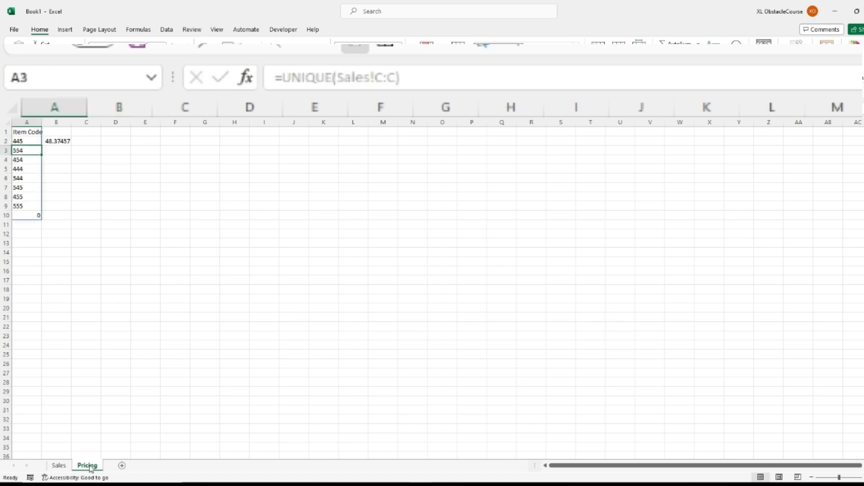
{"action": "key", "text": "ctrl+Down"}
{"action": "key", "text": "Right"}
{"action": "key", "text": "ctrl+shift+Up"}
{"action": "key", "text": "ctrl+d"}
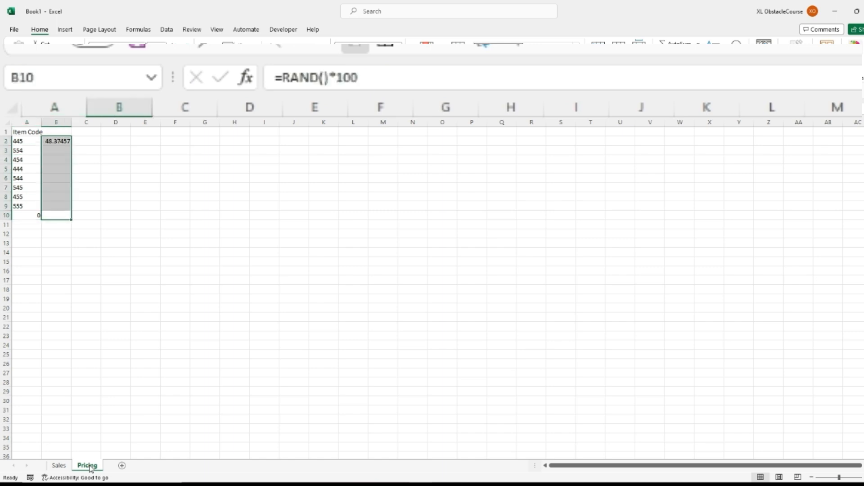
Step: Extend the random price formula from B10 down to B19, beyond the end of the item code list
{"action": "key", "text": "Down"}
{"action": "key", "text": "Down"}
{"action": "key", "text": "Down"}
{"action": "key", "text": "Down"}
{"action": "key", "text": "Down"}
{"action": "key", "text": "Down"}
{"action": "key", "text": "Down"}
{"action": "key", "text": "Down"}
{"action": "key", "text": "Down"}
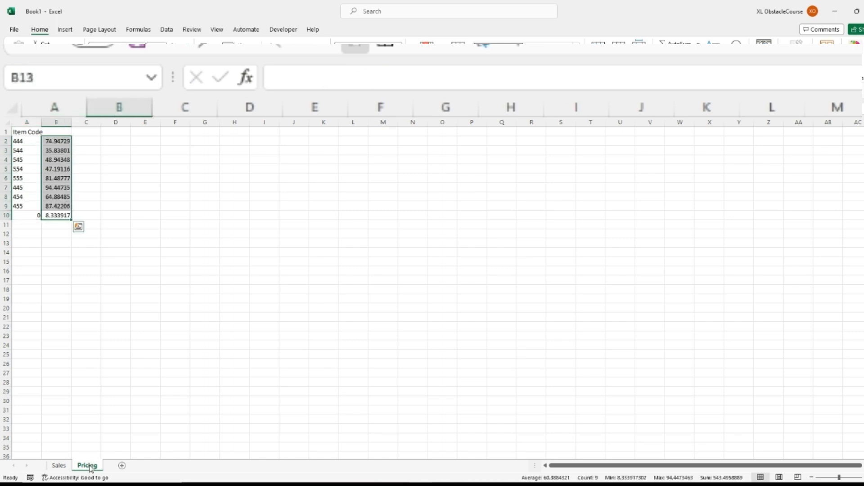
{"action": "key", "text": "ctrl+shift+Up"}
{"action": "key", "text": "ctrl+d"}
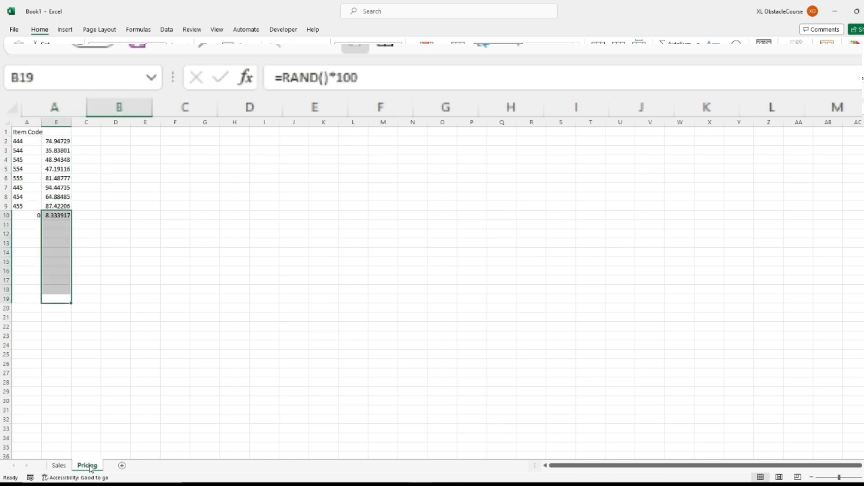
Step: Wrap the B2 price formula in ROUND to two decimals, making it =ROUND(RAND()*100,2)
{"action": "key", "text": "ctrl+Up"}
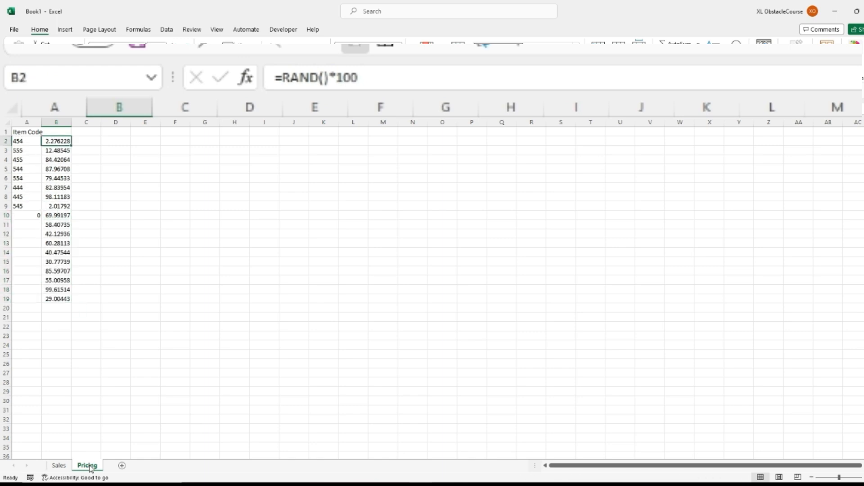
{"action": "key", "text": "F2"}
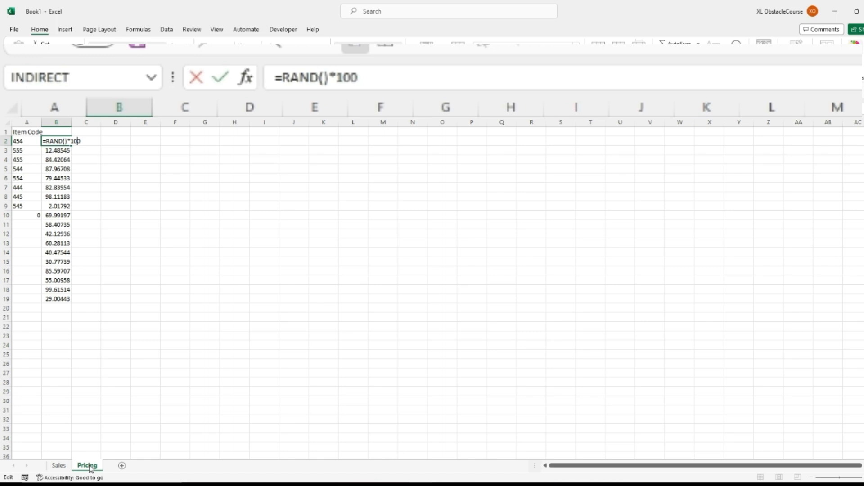
{"action": "key", "text": "Left"}
{"action": "key", "text": "Left"}
{"action": "key", "text": "Left"}
{"action": "key", "text": "Left"}
{"action": "key", "text": "Left"}
{"action": "key", "text": "Left"}
{"action": "key", "text": "Left"}
{"action": "key", "text": "Left"}
{"action": "key", "text": "Left"}
{"action": "key", "text": "Left"}
{"action": "type", "text": "round"}
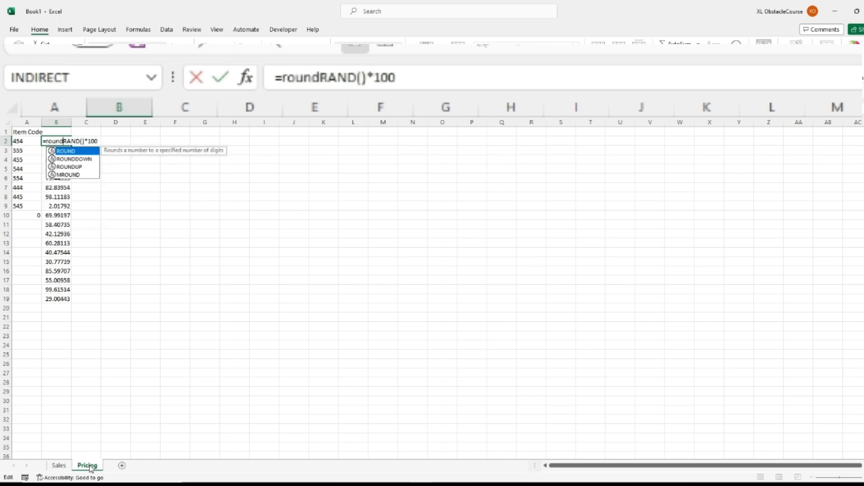
{"action": "type", "text": "("}
{"action": "key", "text": "Right"}
{"action": "key", "text": "Right"}
{"action": "key", "text": "Right"}
{"action": "key", "text": "Right"}
{"action": "key", "text": "Right"}
{"action": "key", "text": "Right"}
{"action": "key", "text": "Right"}
{"action": "key", "text": "Right"}
{"action": "key", "text": "Right"}
{"action": "key", "text": "Right"}
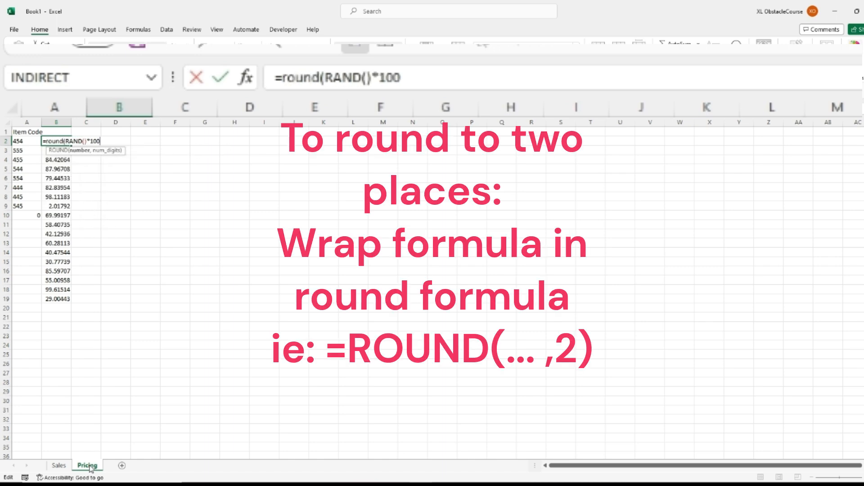
{"action": "type", "text": ",2"}
{"action": "key", "text": "Return"}
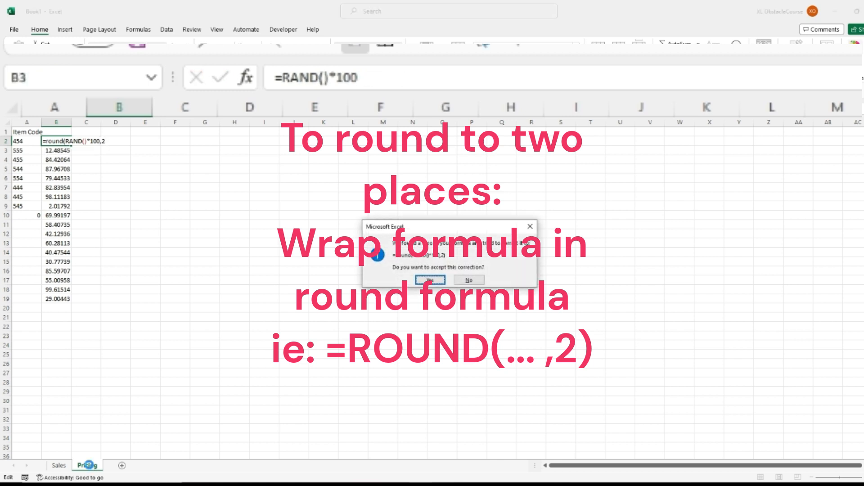
{"action": "key", "text": "Return"}
Step: Fill the rounded price formula from B2 down through B19
{"action": "key", "text": "Up"}
{"action": "key", "text": "ctrl+shift+Down"}
{"action": "key", "text": "ctrl+d"}
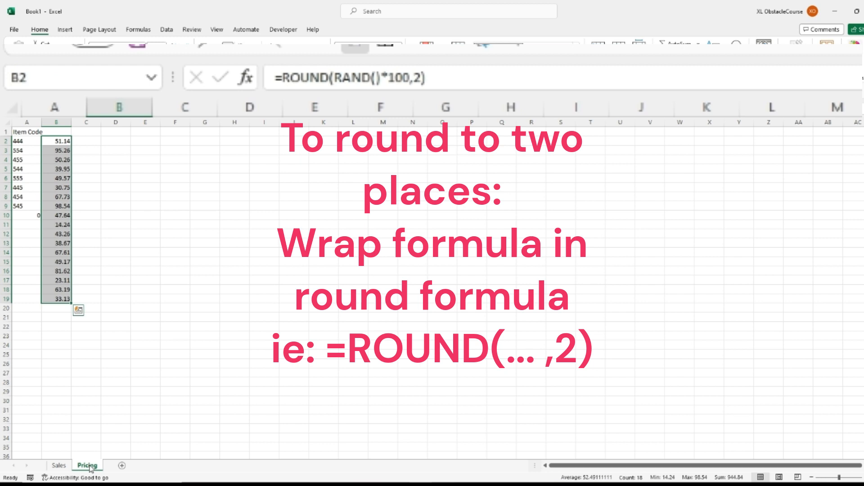
Step: Wrap the B2 price formula in IF to leave codes of 0 blank, making it =IF(A2=0,"",ROUND(RAND()*100,2))
{"action": "key", "text": "Up"}
{"action": "key", "text": "Down"}
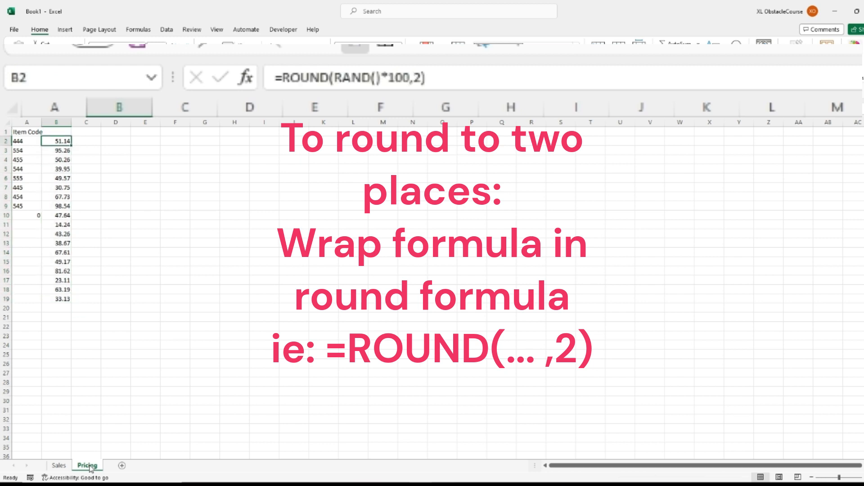
{"action": "key", "text": "F2"}
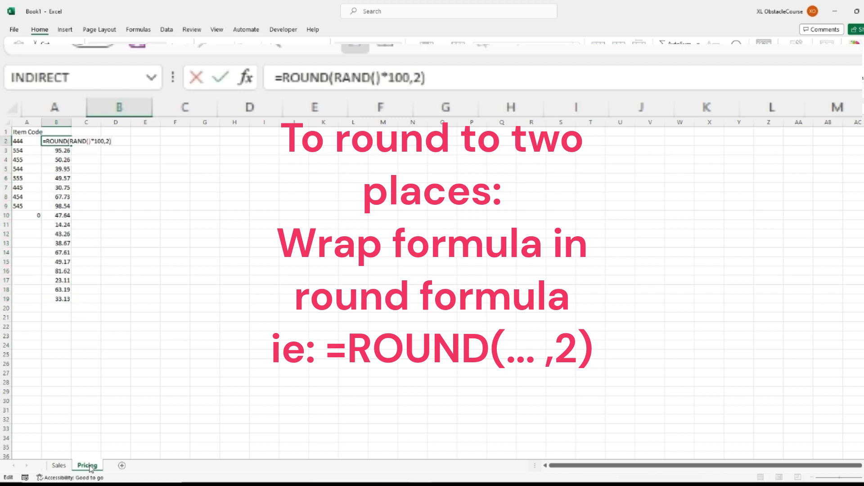
{"action": "key", "text": "Home"}
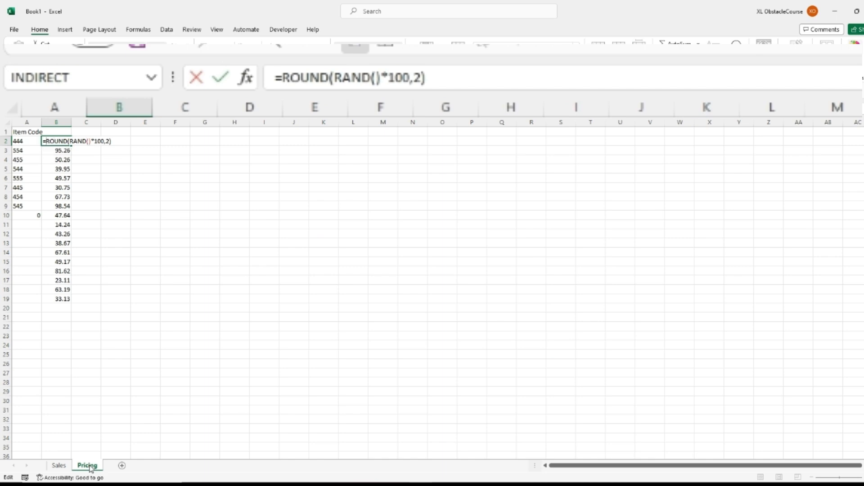
{"action": "type", "text": "If("}
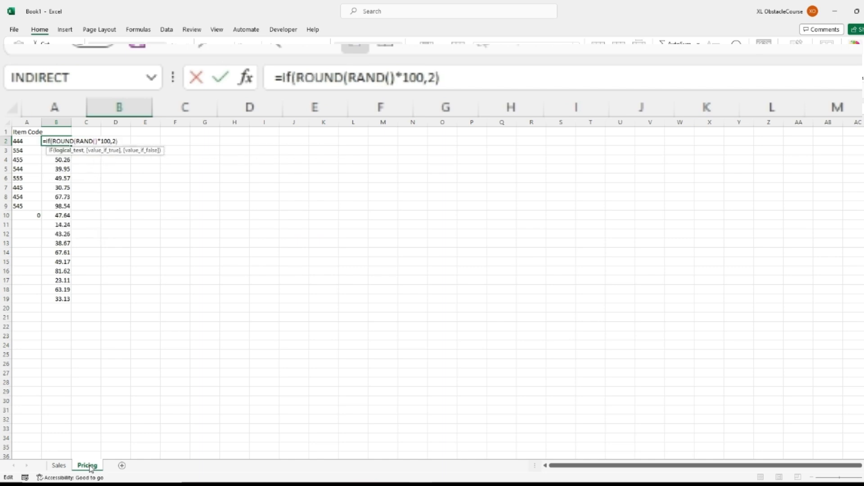
{"action": "key", "text": "F2"}
{"action": "key", "text": "Left"}
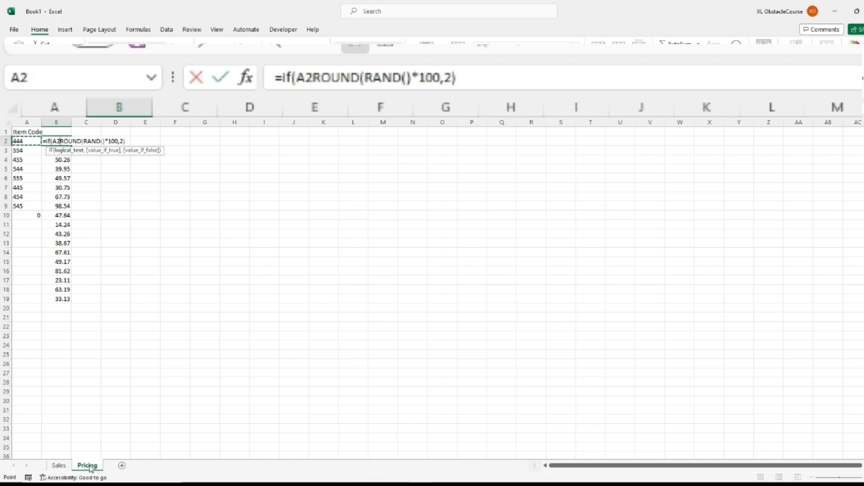
{"action": "type", "text": "=0"}
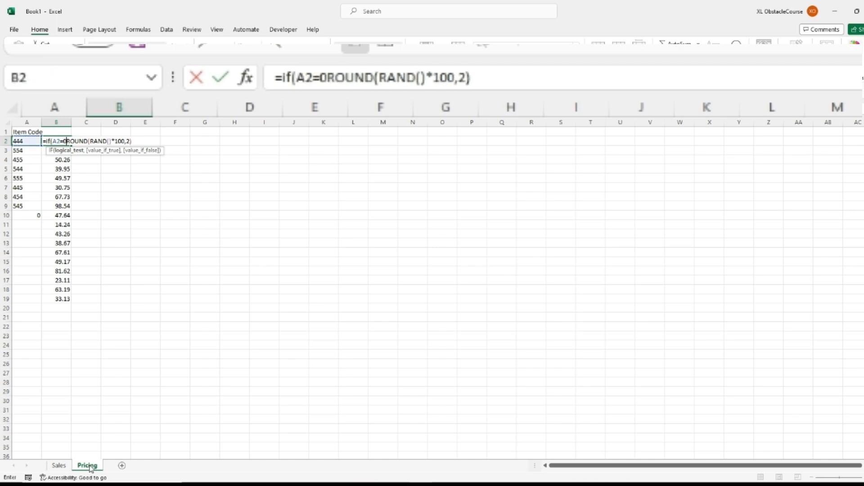
{"action": "type", "text": ","}
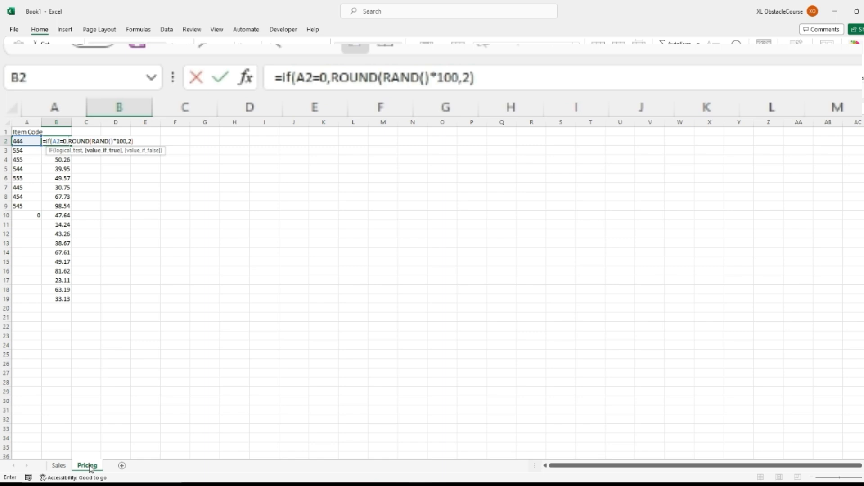
{"action": "type", "text": "\"\""}
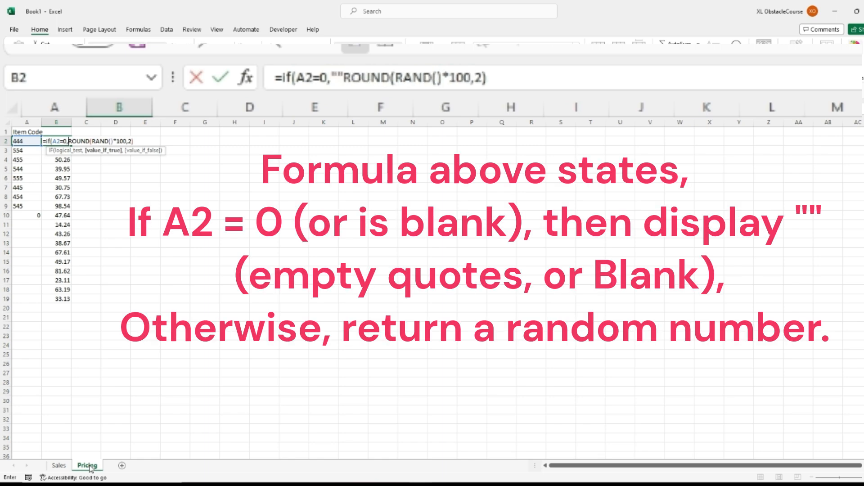
{"action": "type", "text": ","}
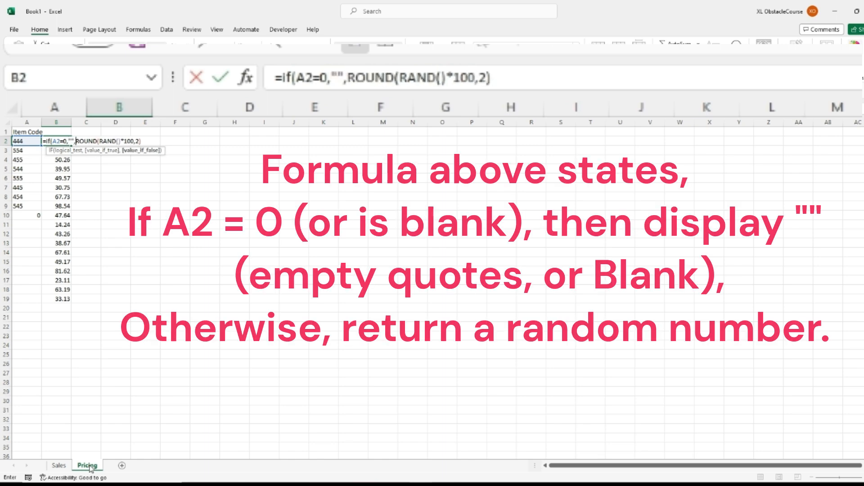
{"action": "key", "text": "Return"}
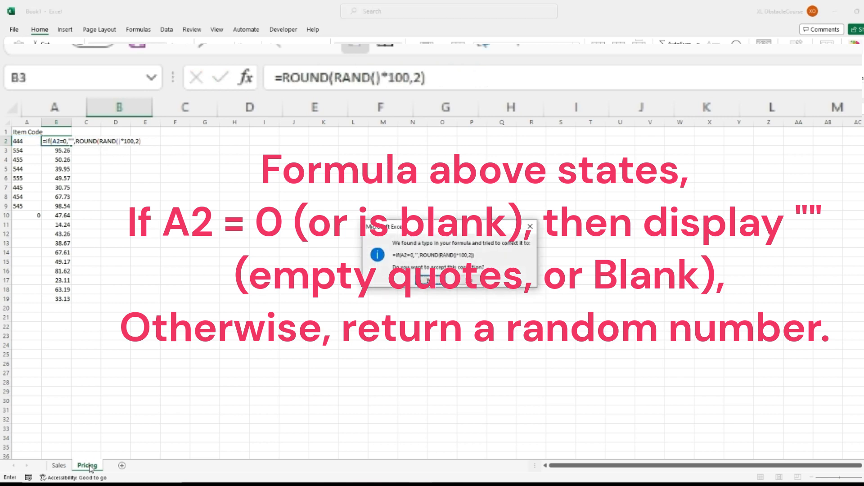
{"action": "key", "text": "Return"}
Step: Fill the IF price formula from B2 down through B19 and format those prices as dollar currency
{"action": "key", "text": "Up"}
{"action": "key", "text": "ctrl+shift+Down"}
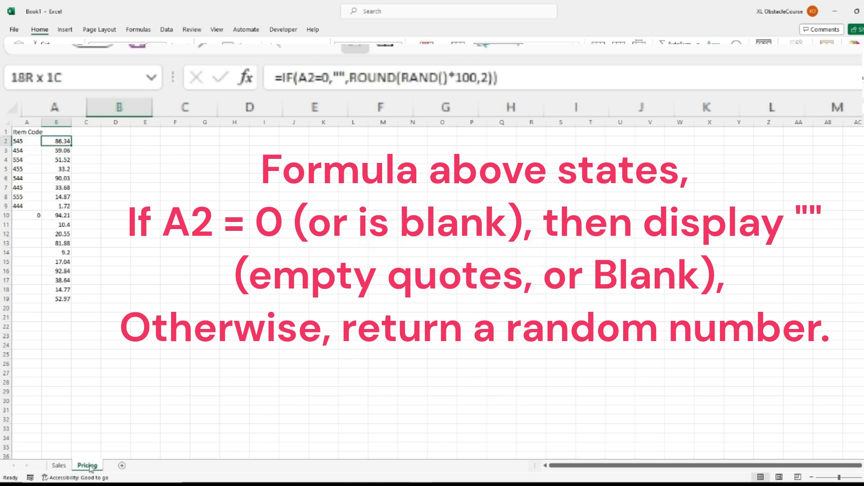
{"action": "key", "text": "ctrl+d"}
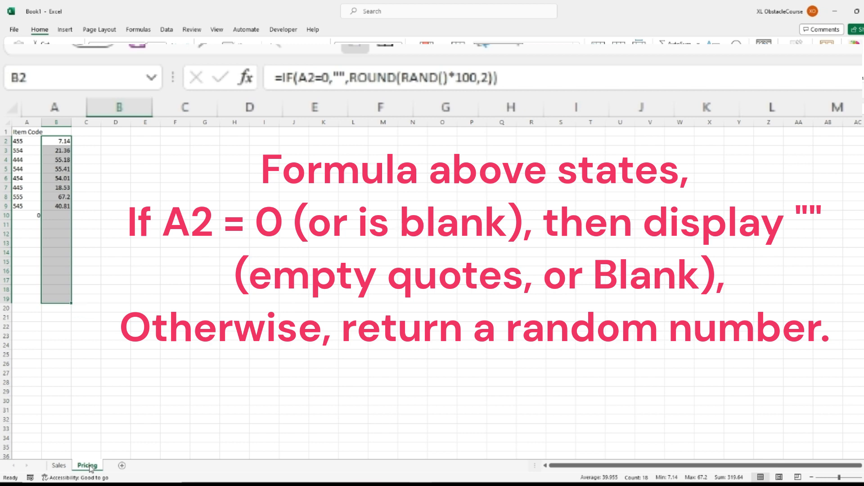
{"action": "key", "text": "ctrl+shift+4"}
Step: On the Sales sheet, add the heading Price in G1, beside the customer column
{"action": "key", "text": "Left"}
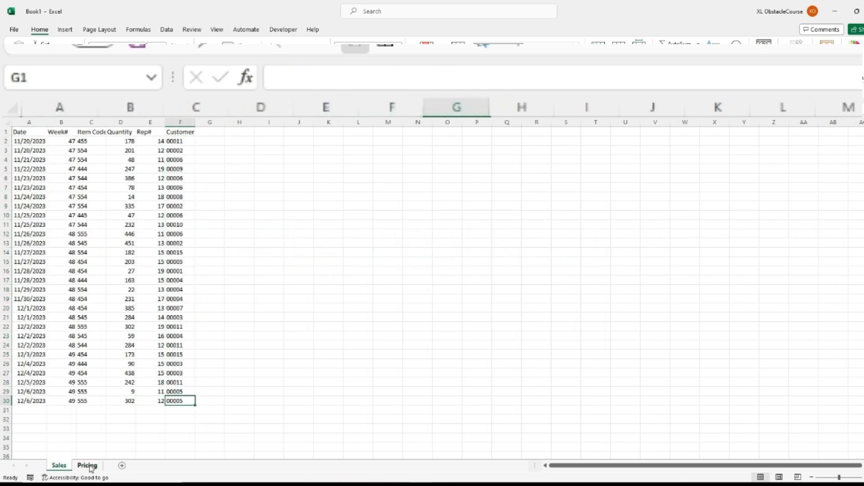
{"action": "key", "text": "ctrl+Up"}
{"action": "key", "text": "Right"}
{"action": "type", "text": "Price"}
{"action": "key", "text": "Return"}
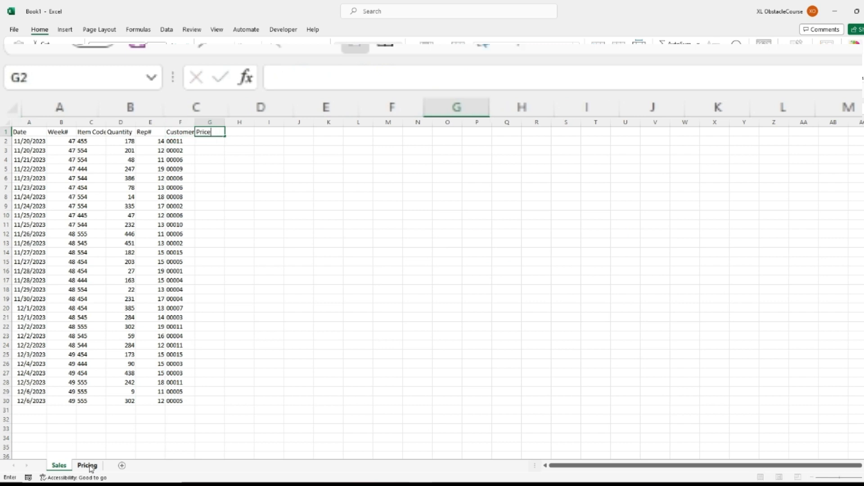
Step: Enter =VLOOKUP(C2,Pricing!A:B,2,FALSE) in G2 and fill it down through G30
{"action": "type", "text": "="}
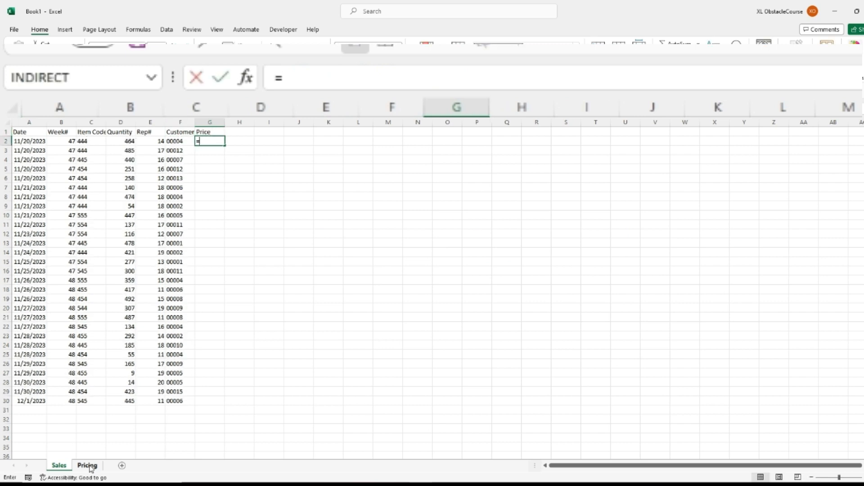
{"action": "type", "text": "vlookup"}
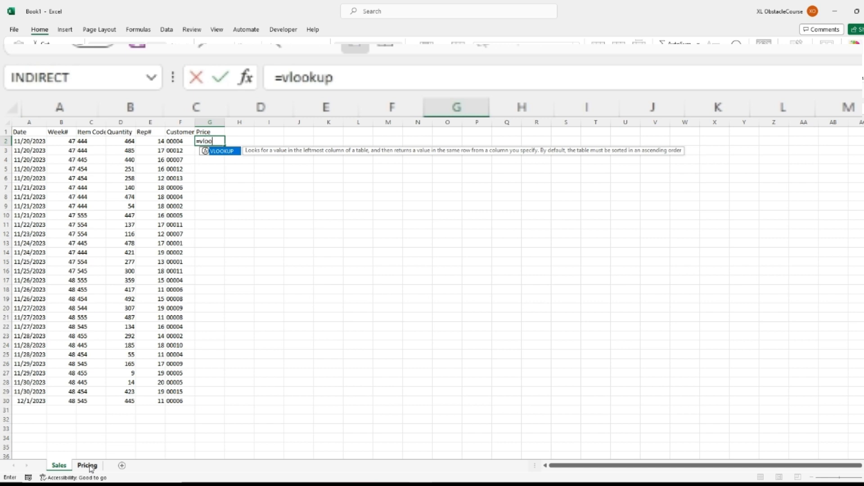
{"action": "type", "text": "("}
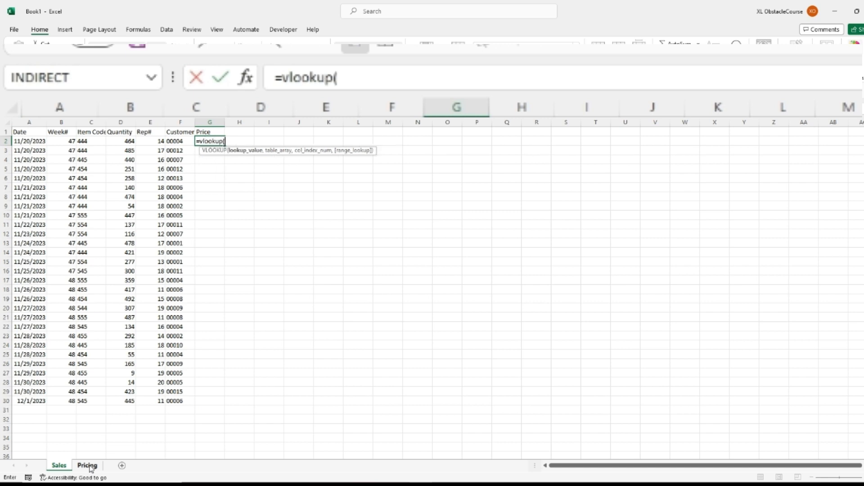
{"action": "key", "text": "Left"}
{"action": "key", "text": "Left"}
{"action": "key", "text": "Left"}
{"action": "key", "text": "Left"}
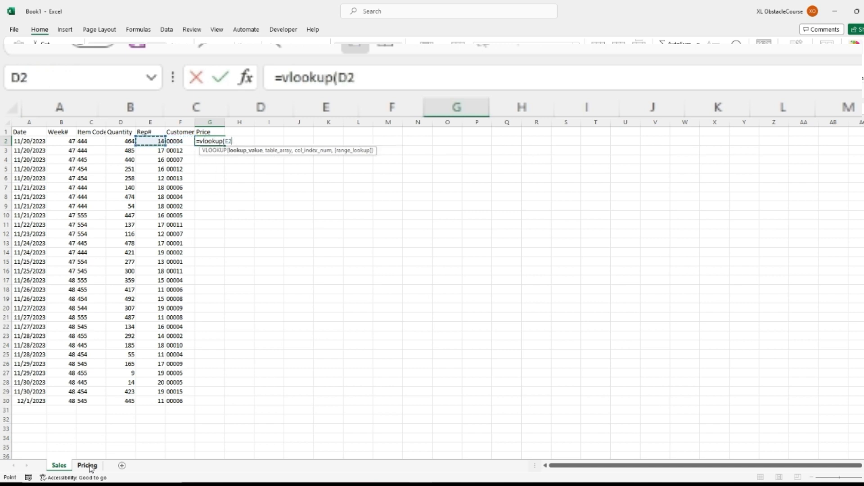
{"action": "type", "text": ","}
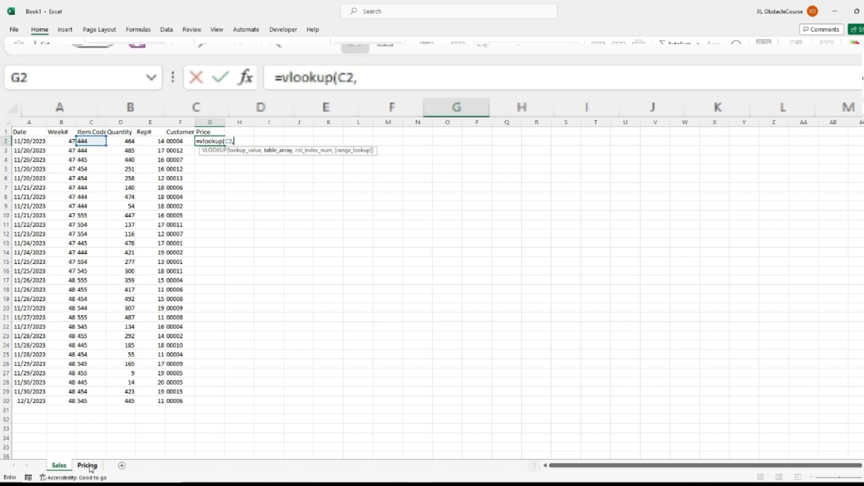
{"action": "key", "text": "ctrl+Page_Down"}
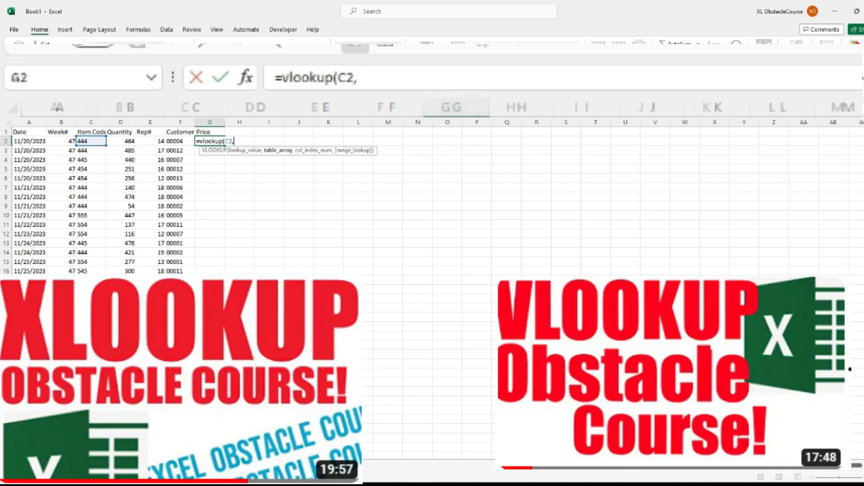
{"action": "left_click_drag", "start_coordinate": [26, 122], "coordinate": [57, 122]}
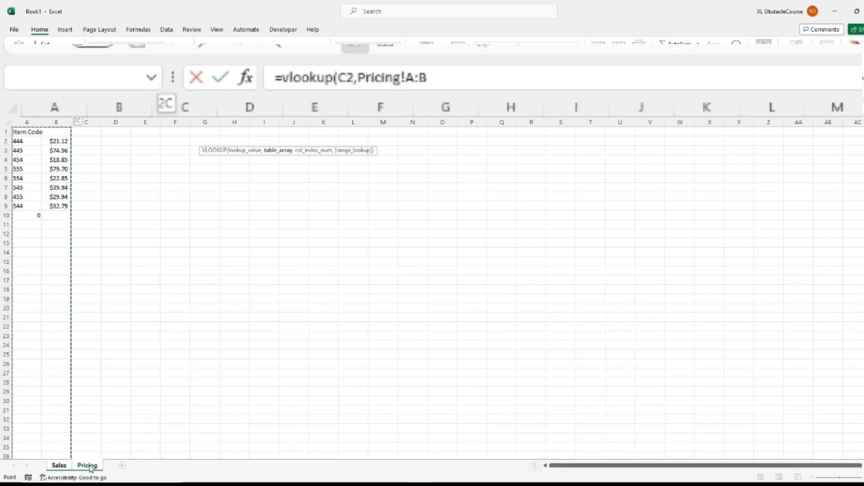
{"action": "type", "text": ",2"}
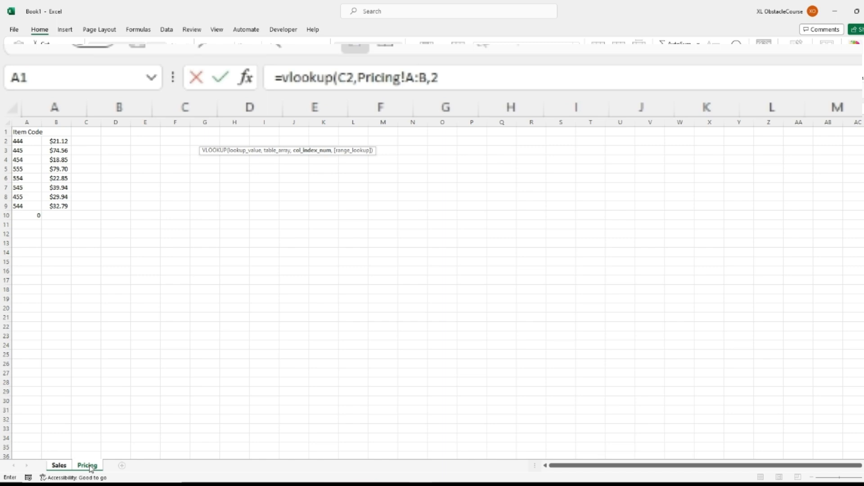
{"action": "type", "text": ",fal"}
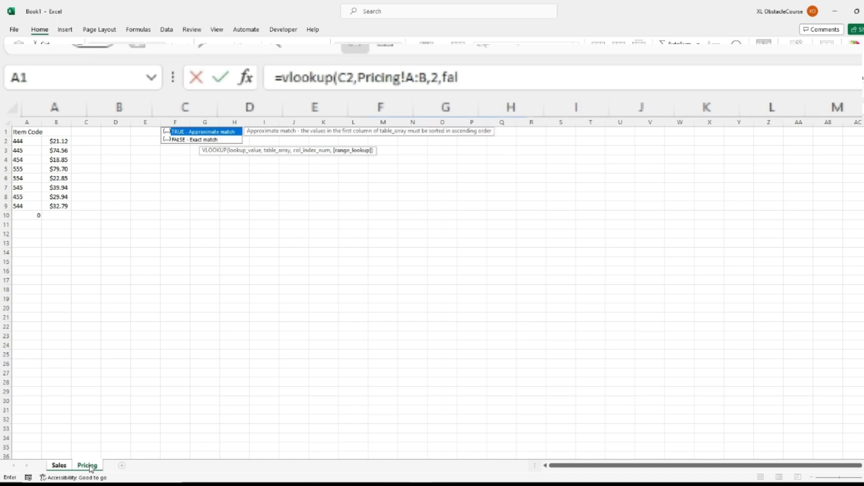
{"action": "type", "text": "se"}
{"action": "key", "text": "Return"}
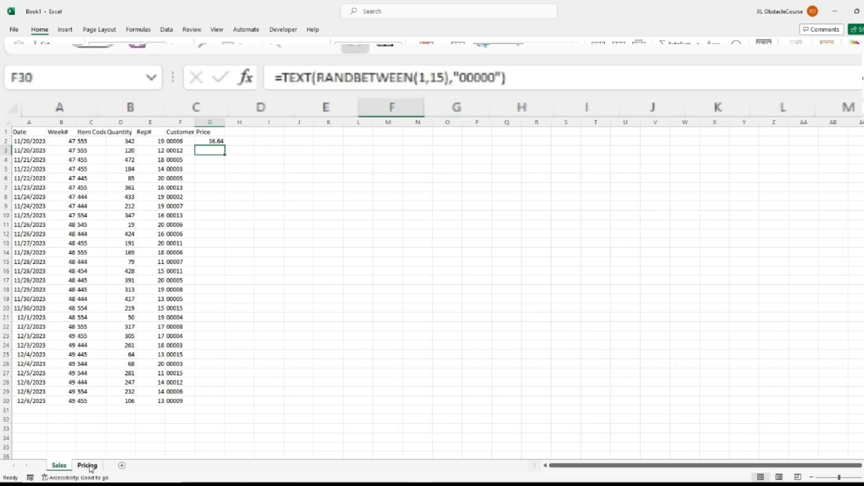
{"action": "key", "text": "ctrl+shift+Up"}
{"action": "key", "text": "ctrl+d"}
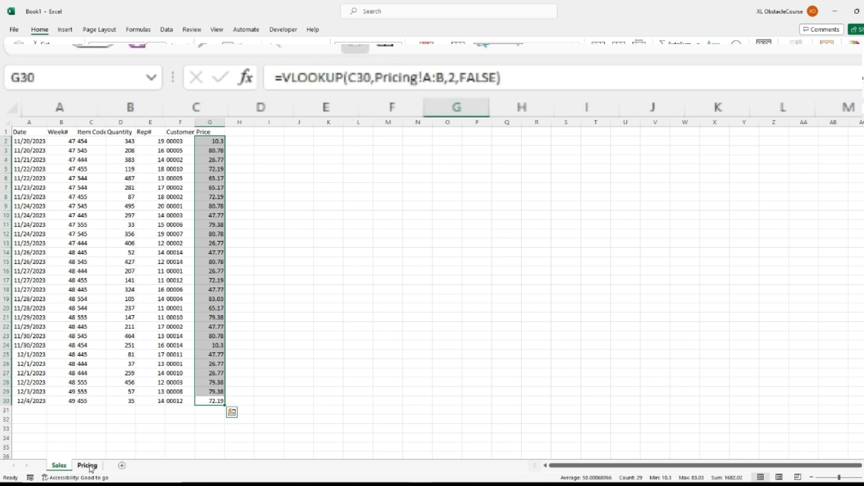
Step: Add the heading Sales Total in H1, beside the Price column
{"action": "key", "text": "ctrl+Up"}
{"action": "key", "text": "Right"}
{"action": "type", "text": "Sa"}
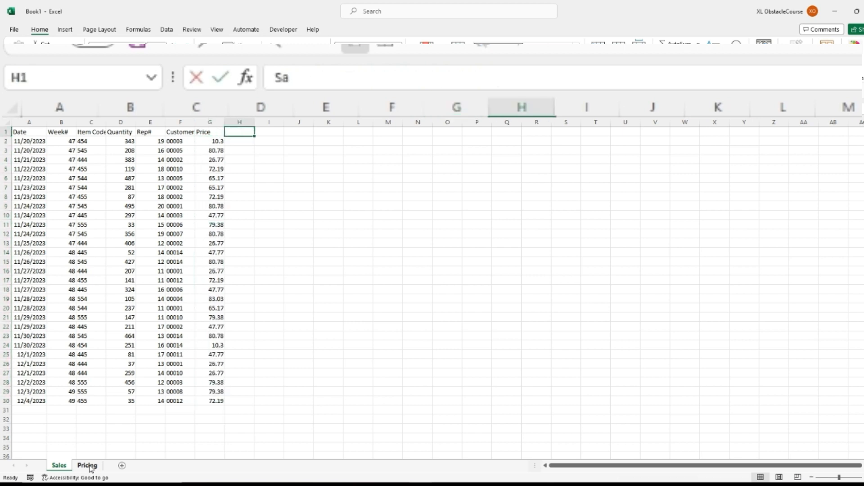
{"action": "type", "text": "les Total"}
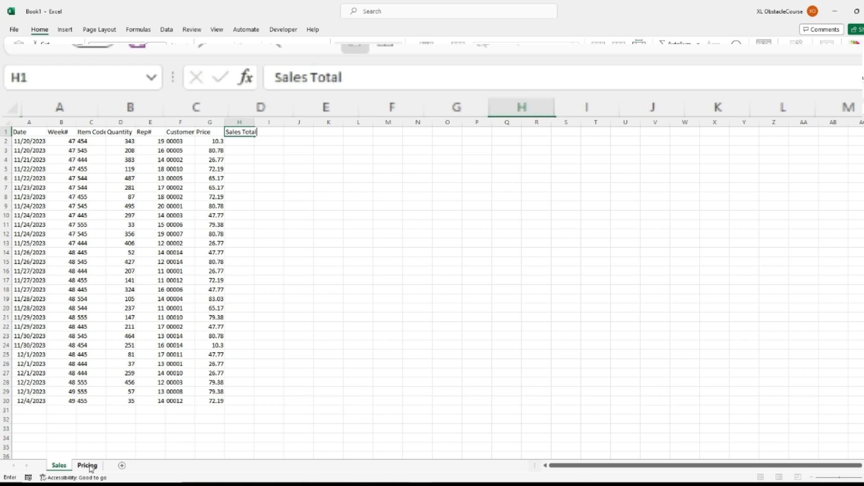
{"action": "key", "text": "Return"}
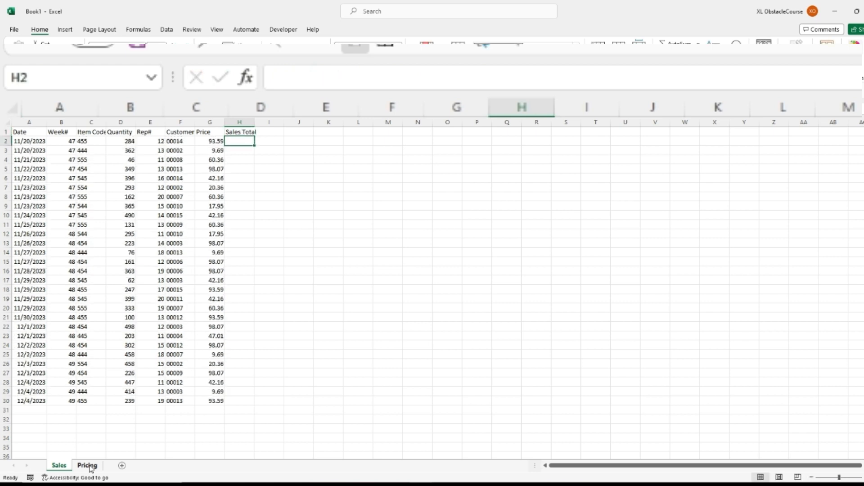
Step: Enter =ROUND(G2*D2,2) in H2 to multiply price by quantity, rounded to two decimals
{"action": "type", "text": "="}
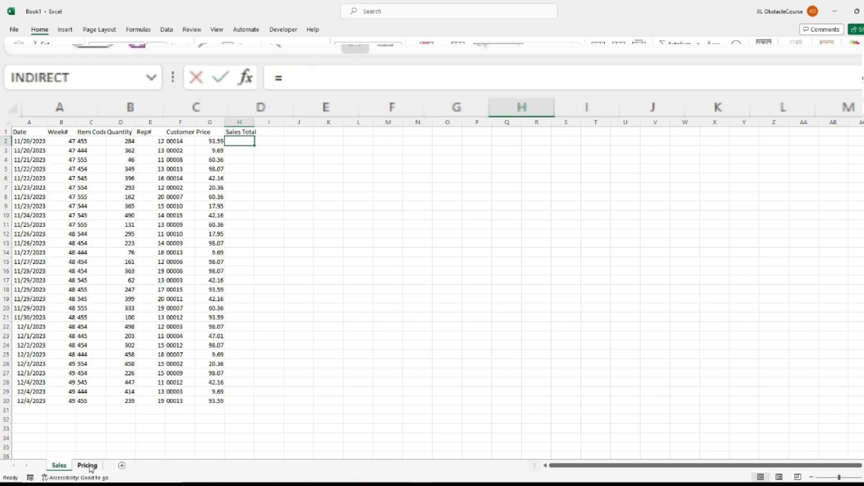
{"action": "type", "text": "round("}
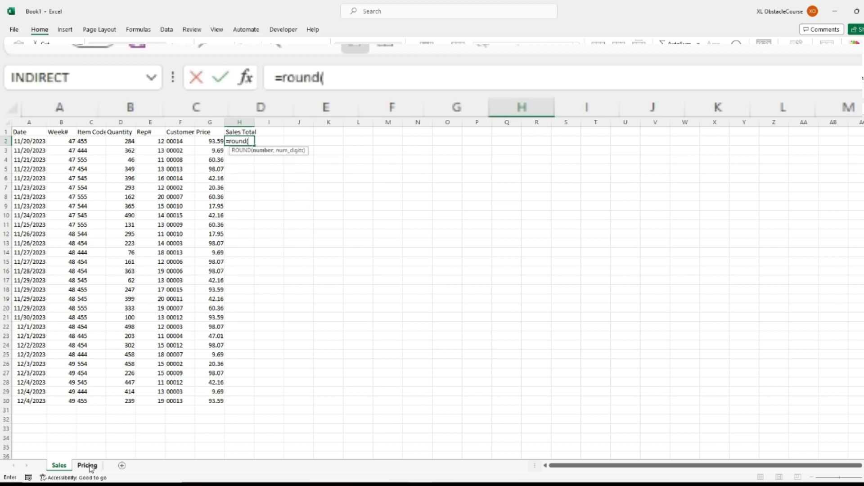
{"action": "key", "text": "Left"}
{"action": "type", "text": "*"}
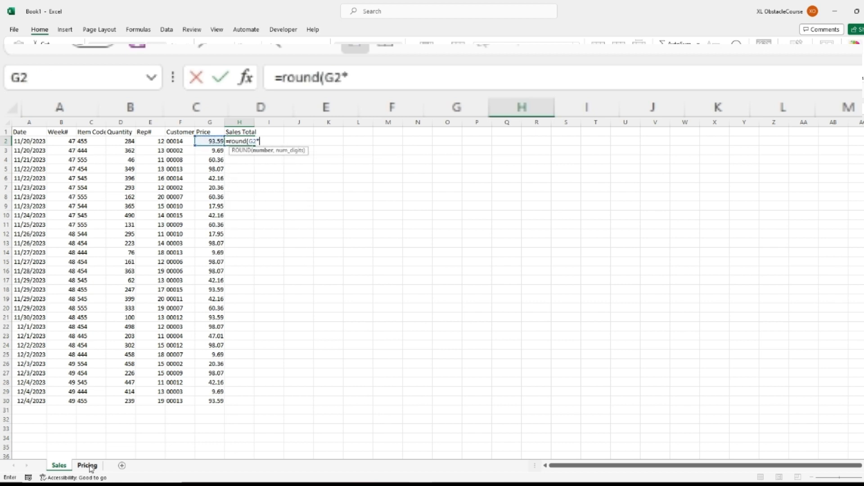
{"action": "key", "text": "Left"}
{"action": "key", "text": "Left"}
{"action": "key", "text": "Left"}
{"action": "key", "text": "Left"}
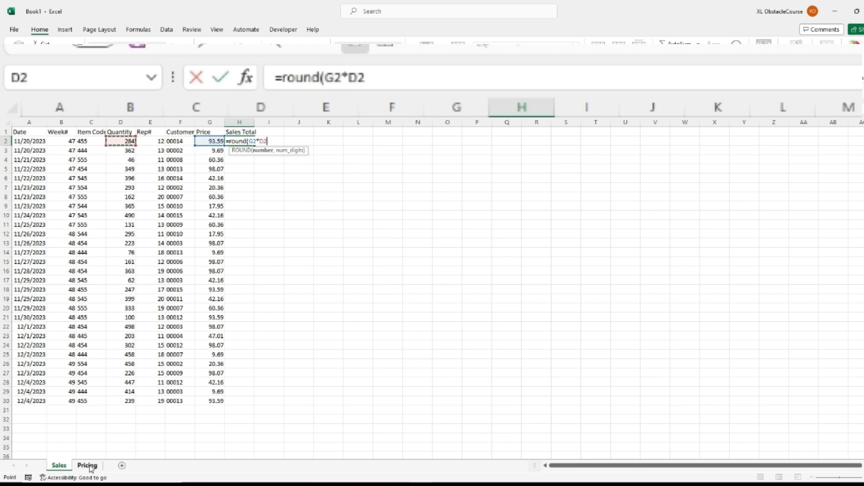
{"action": "type", "text": ",2"}
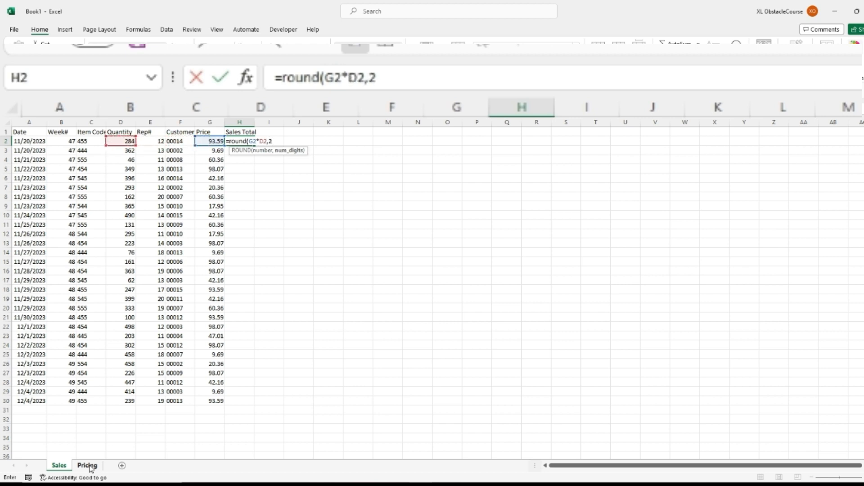
{"action": "key", "text": "Return"}
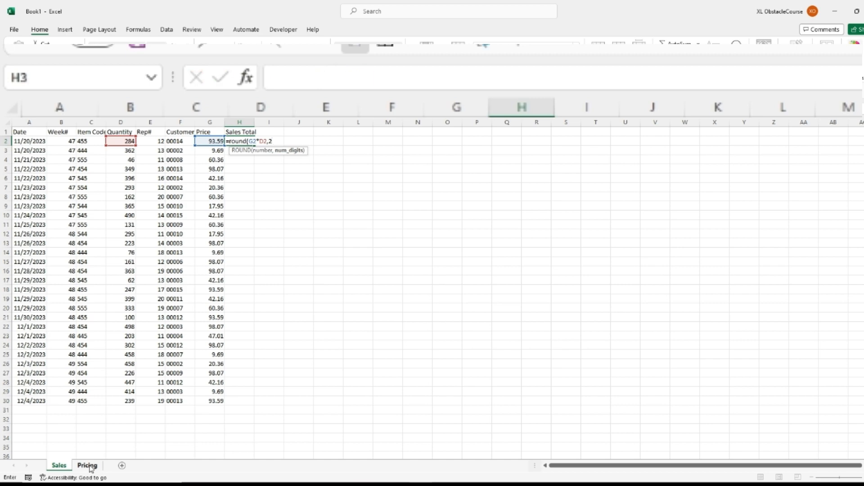
Step: Fill the Sales Total formula from H2 down through H30
{"action": "key", "text": "Left"}
{"action": "key", "text": "ctrl+Down"}
{"action": "key", "text": "Right"}
{"action": "key", "text": "ctrl+shift+Up"}
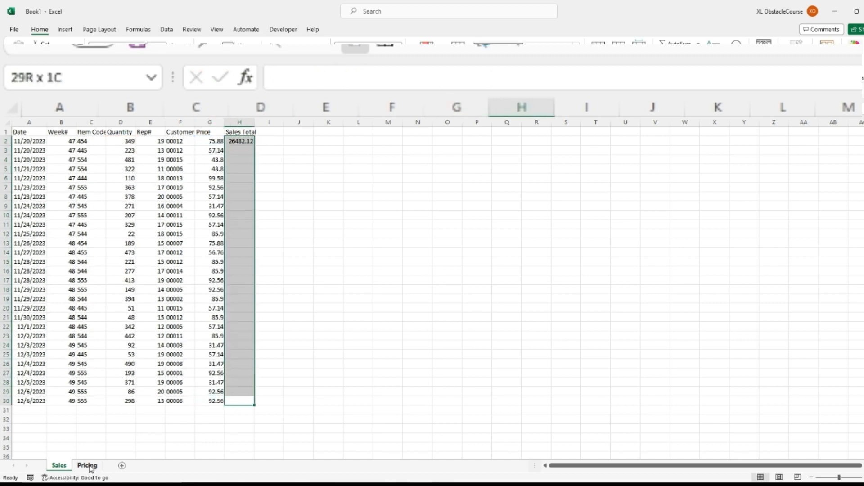
{"action": "key", "text": "ctrl+d"}
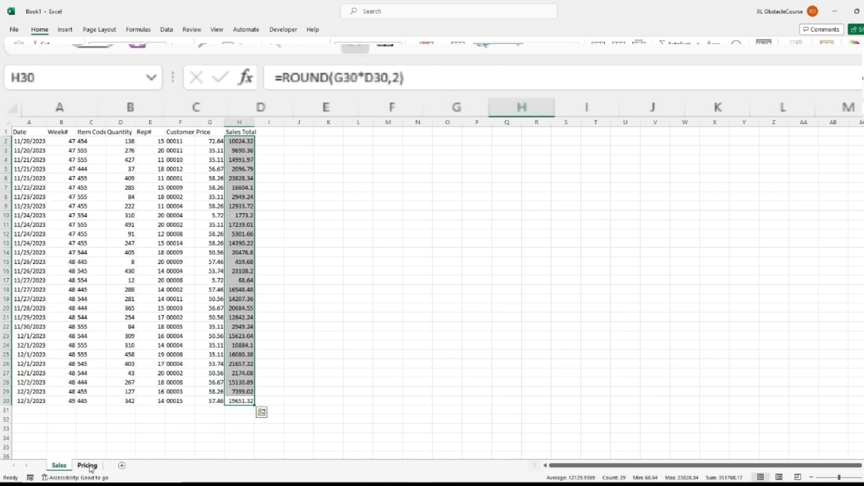
Step: Format the whole Price and Sales Total columns as currency with two decimals
{"action": "key", "text": "ctrl+space"}
{"action": "key", "text": "shift+Left"}
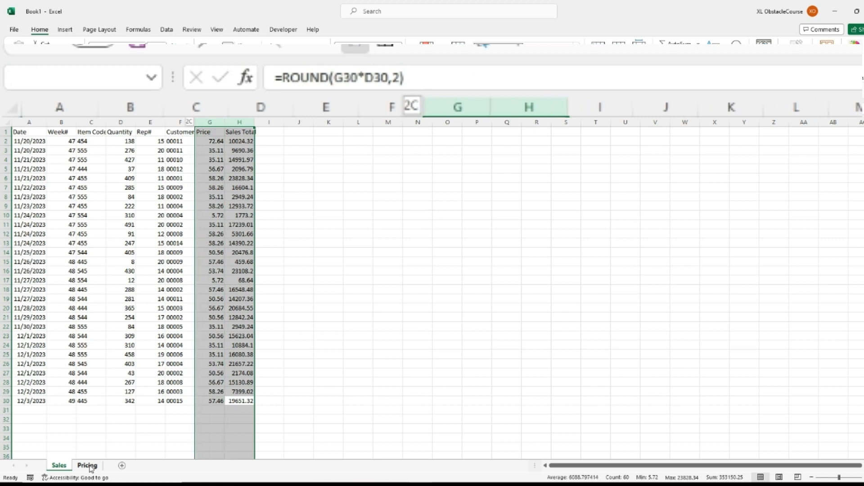
{"action": "key", "text": "ctrl+shift+4"}
{"action": "key", "text": "Right"}
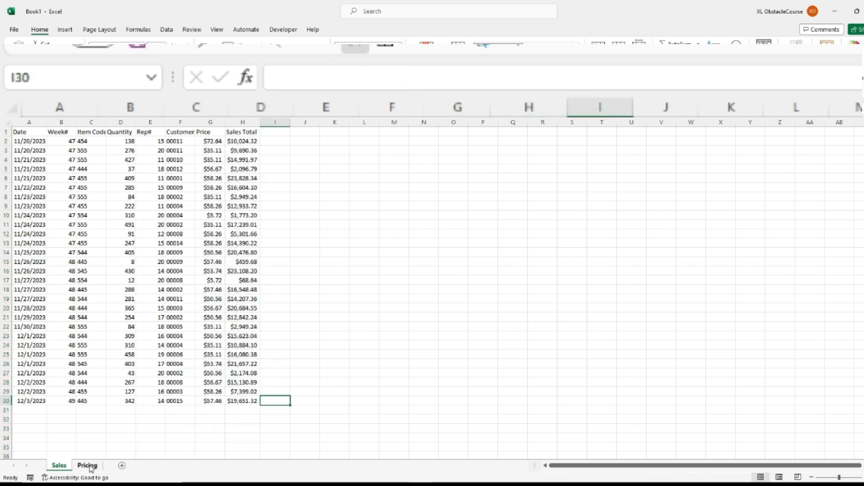
Step: Extend the sales records by filling the row 30 formulas in columns A to H down through row 35
{"action": "key", "text": "Home"}
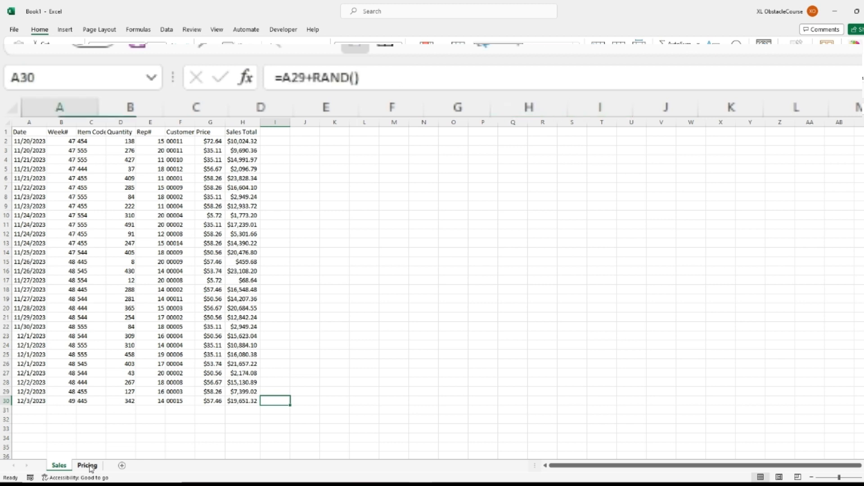
{"action": "key", "text": "shift+Down"}
{"action": "key", "text": "shift+Down"}
{"action": "key", "text": "shift+Down"}
{"action": "key", "text": "shift+Down"}
{"action": "key", "text": "shift+Down"}
{"action": "key", "text": "shift+Right"}
{"action": "key", "text": "shift+Right"}
{"action": "key", "text": "shift+Right"}
{"action": "key", "text": "shift+Right"}
{"action": "key", "text": "shift+Right"}
{"action": "key", "text": "shift+Right"}
{"action": "key", "text": "shift+Right"}
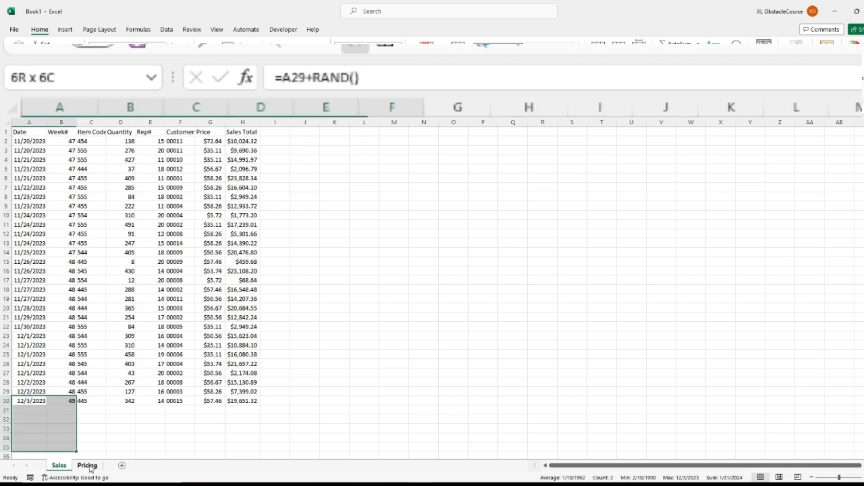
{"action": "key", "text": "ctrl+d"}
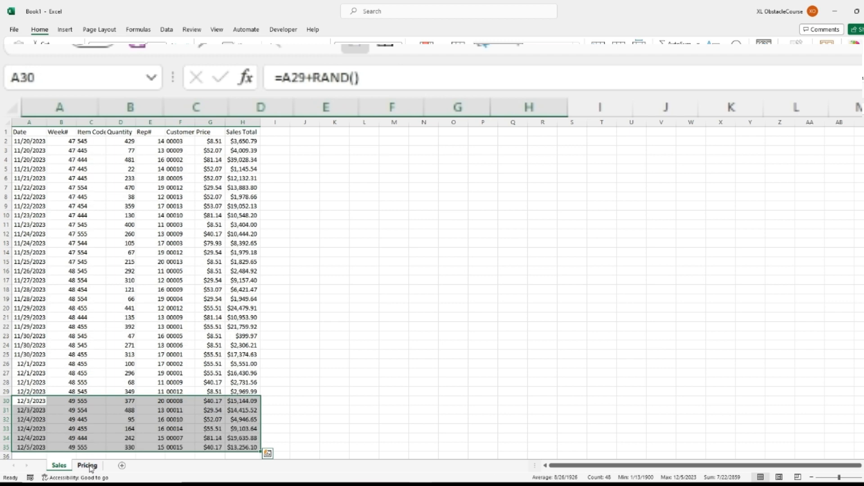
{"action": "key", "text": "ctrl+Down"}
{"action": "key", "text": "ctrl+Down"}
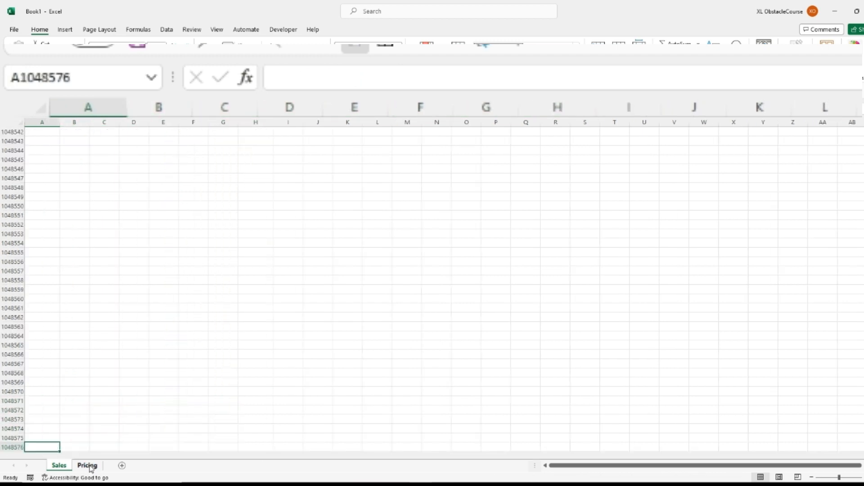
{"action": "key", "text": "ctrl+Up"}
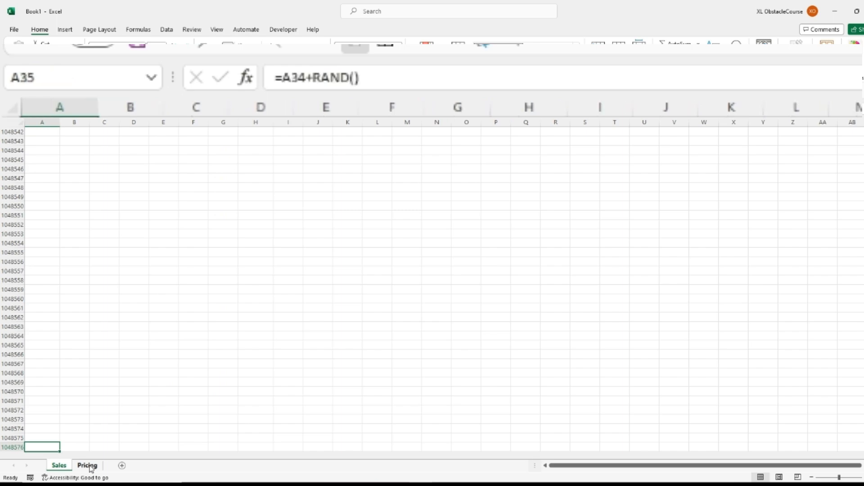
{"action": "key", "text": "ctrl+Up"}
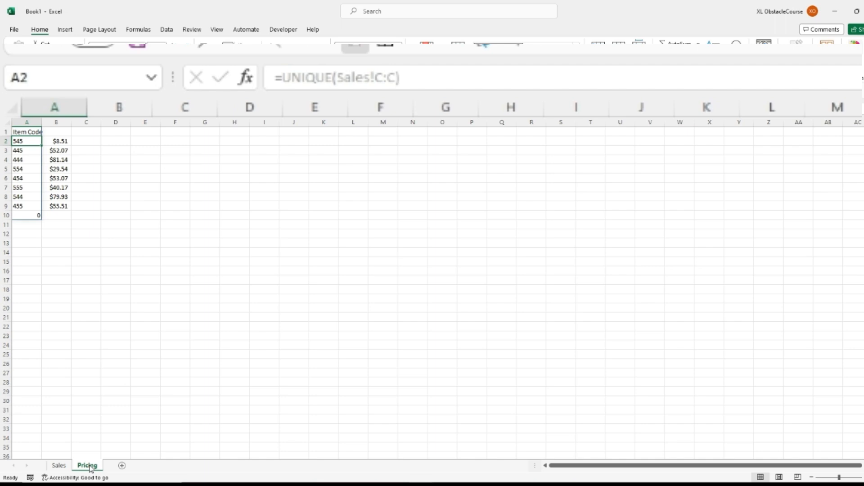
Step: Add a new worksheet after the Pricing sheet and name it Demand
{"action": "left_click", "coordinate": [121, 466]}
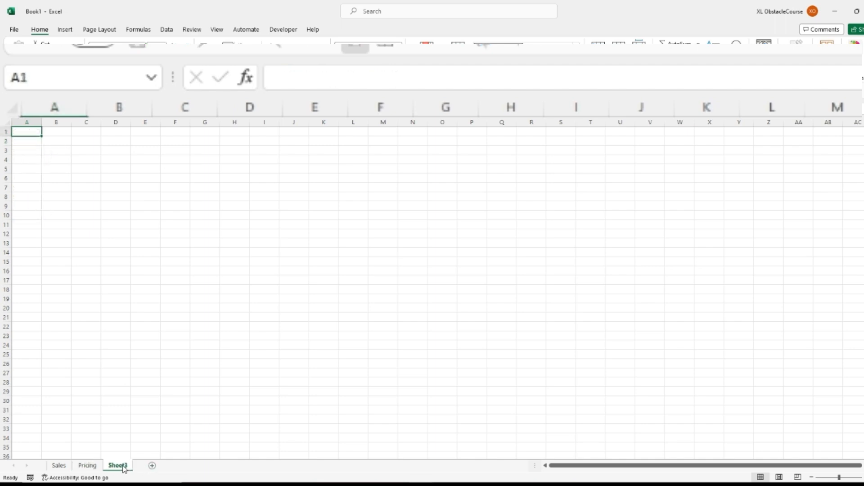
{"action": "double_click", "coordinate": [119, 466]}
{"action": "type", "text": "Demand"}
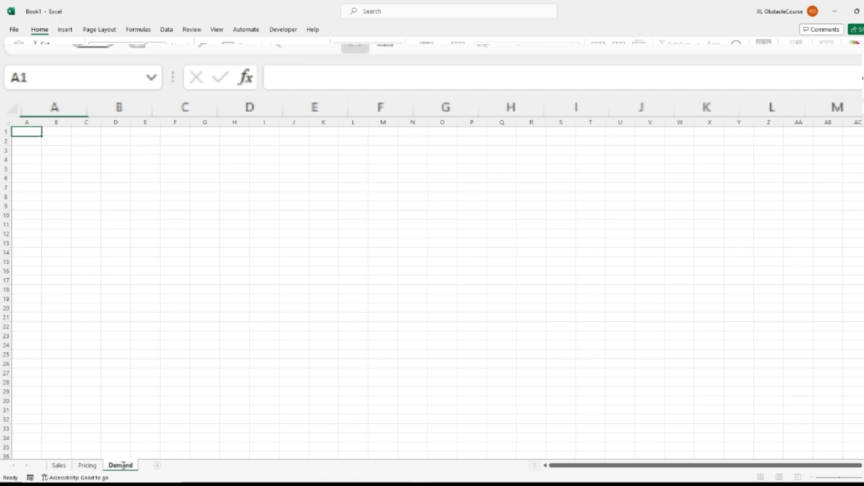
{"action": "key", "text": "Return"}
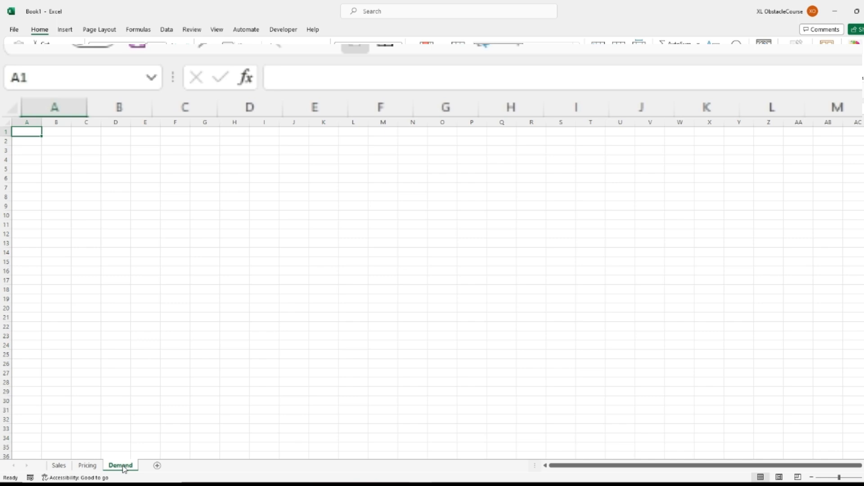
Step: In A1 of the Demand sheet, build a UNIQUE formula over the Week# and Item Code columns, Sales!B:C
{"action": "left_click", "coordinate": [228, 315]}
{"action": "key", "text": "ctrl+Home"}
{"action": "type", "text": "="}
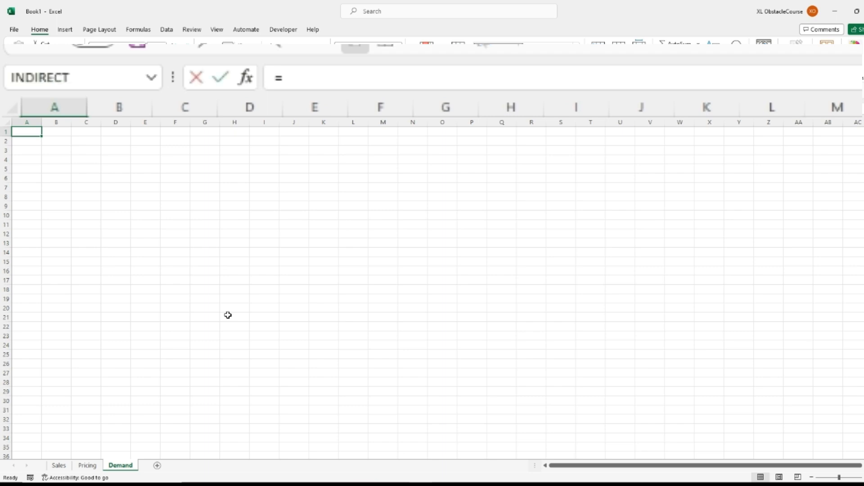
{"action": "type", "text": "uniq"}
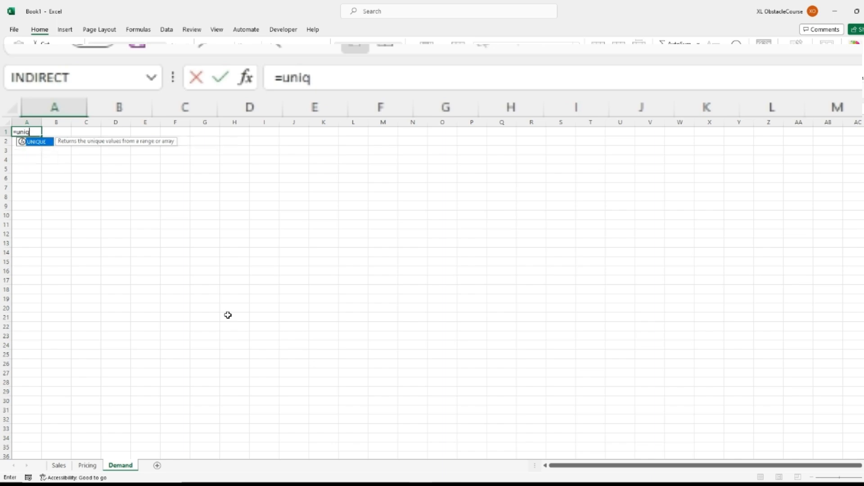
{"action": "key", "text": "Tab"}
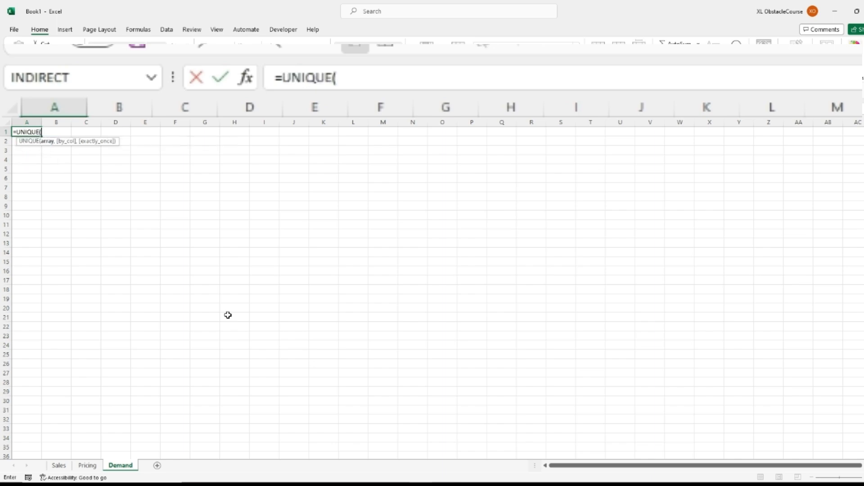
{"action": "key", "text": "ctrl+Page_Up"}
{"action": "key", "text": "ctrl+Page_Up"}
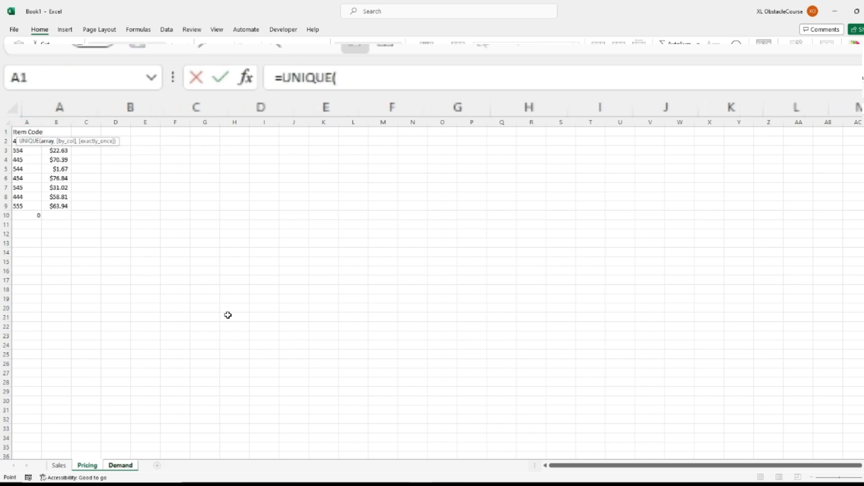
{"action": "key", "text": "ctrl+Page_Up"}
{"action": "key", "text": "Right"}
{"action": "key", "text": "ctrl+space"}
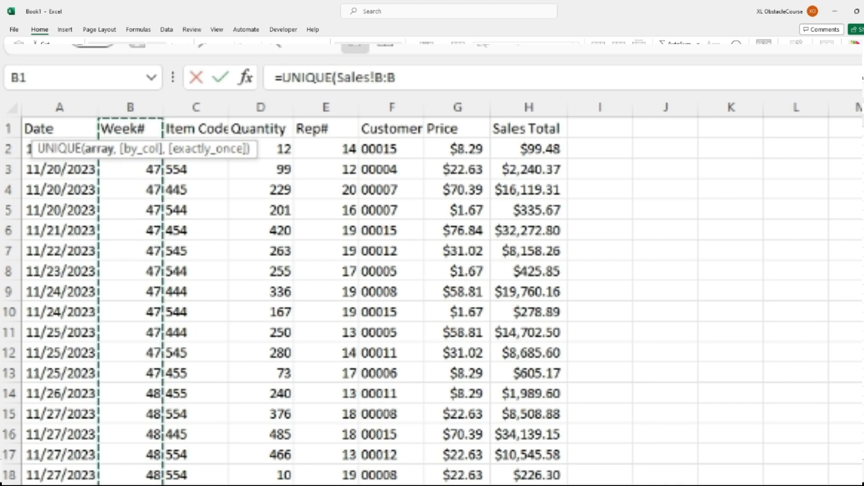
{"action": "key", "text": "shift+Right"}
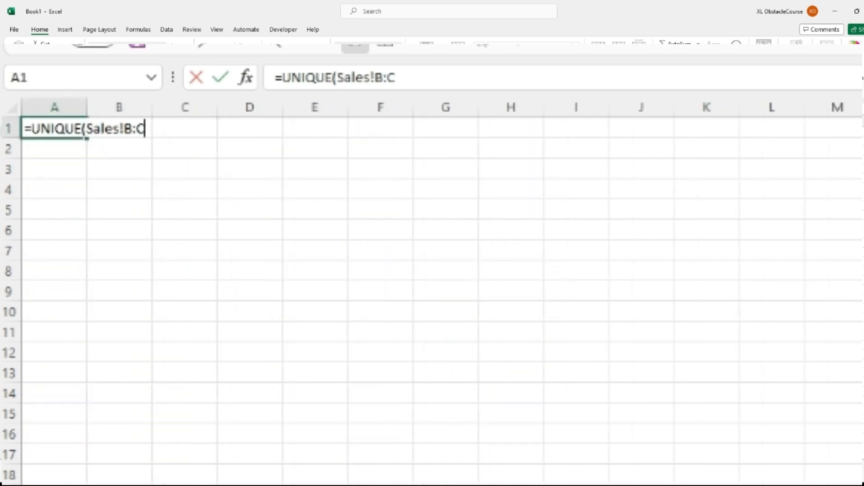
Step: Complete the UNIQUE formula in A1 with Sales!B:C as its range
{"action": "key", "text": "Return"}
{"action": "key", "text": "Return"}
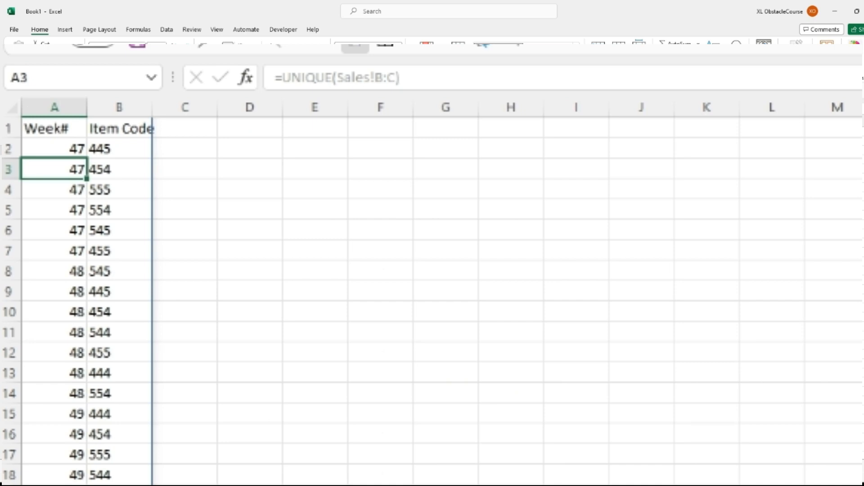
Step: Add the column header "Total Sales Qty" in C1, beside the Item Code header
{"action": "key", "text": "Down"}
{"action": "key", "text": "Down"}
{"action": "key", "text": "Down"}
{"action": "key", "text": "Down"}
{"action": "key", "text": "Right"}
{"action": "key", "text": "Right"}
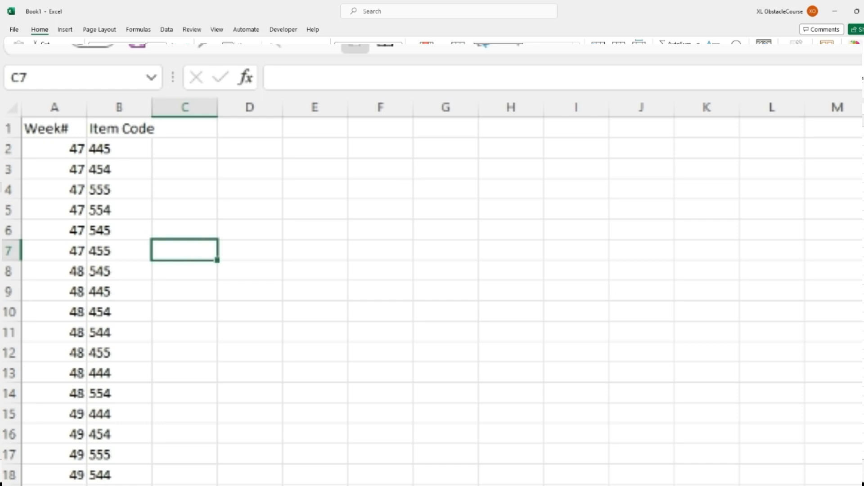
{"action": "key", "text": "ctrl+Up"}
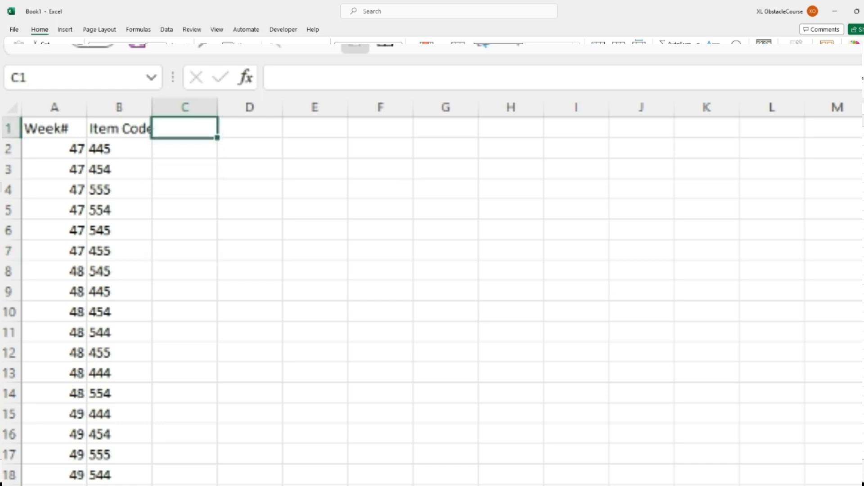
{"action": "type", "text": "Tota"}
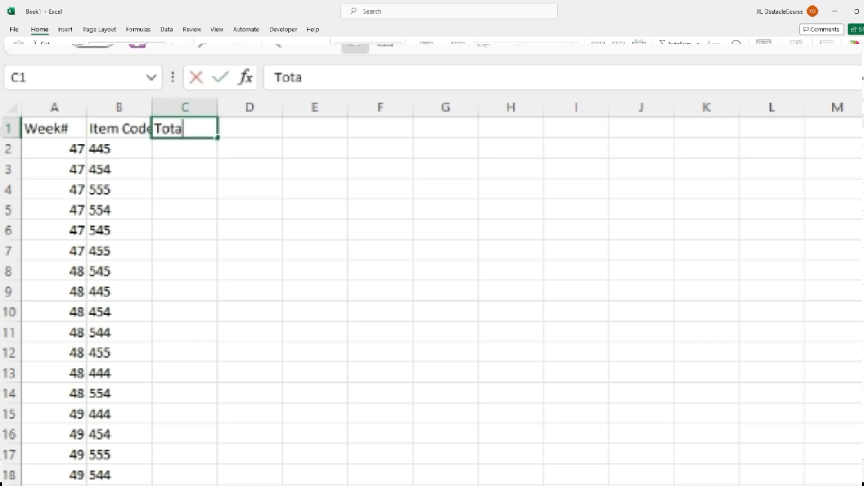
{"action": "type", "text": "l Sales Qty"}
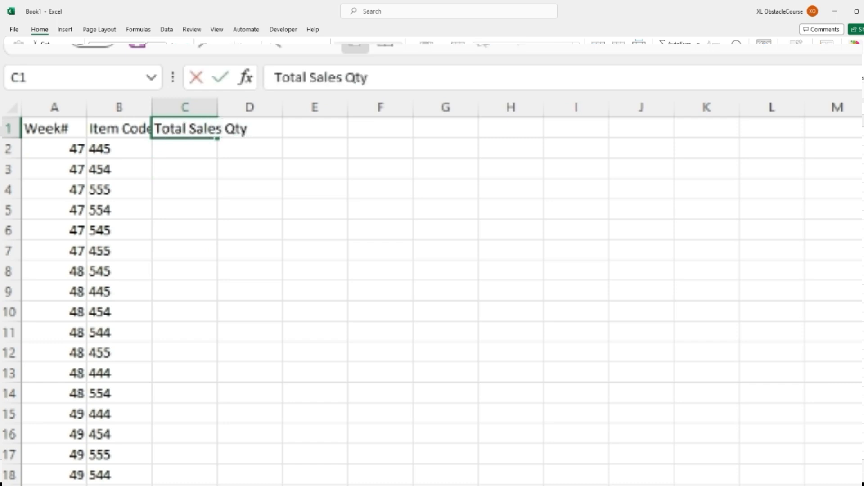
{"action": "key", "text": "Return"}
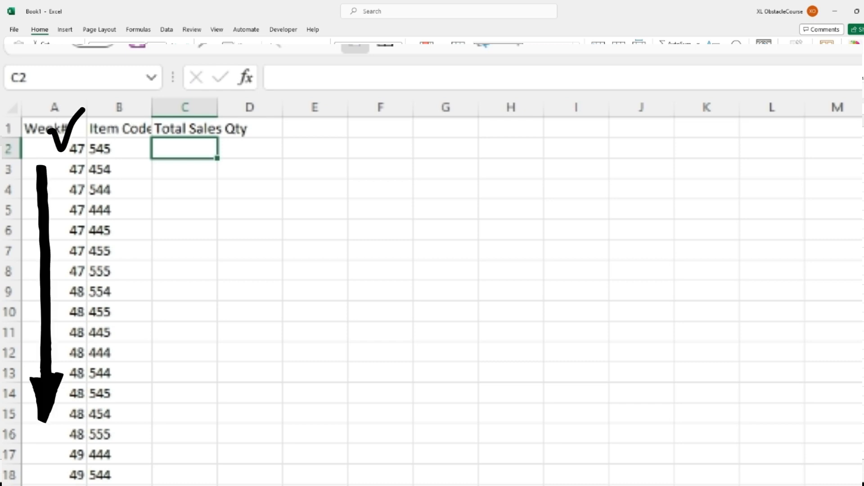
Step: Start a SUMIFS formula in C2 with the Sales sheet's Quantity column, Sales!D:D, as the sum range
{"action": "type", "text": "=sumi"}
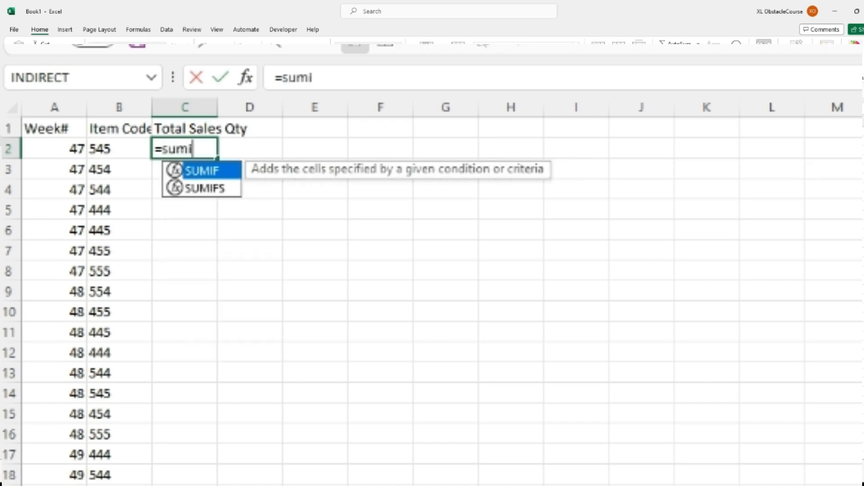
{"action": "type", "text": "fs("}
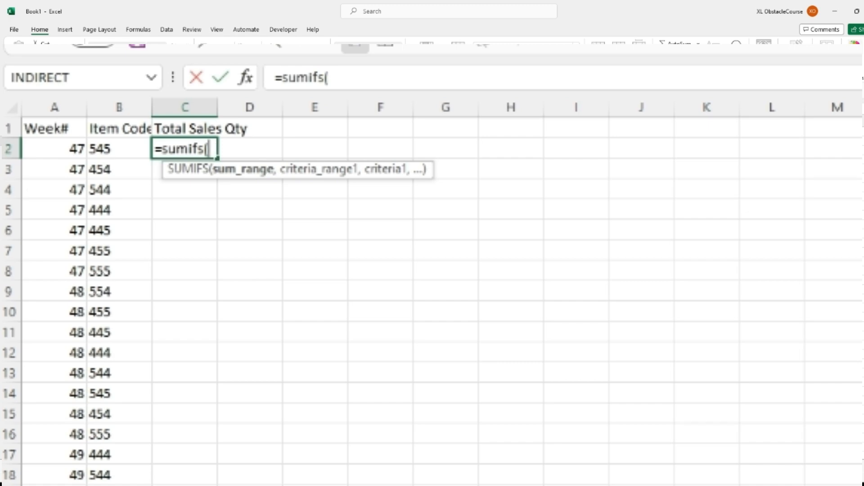
{"action": "key", "text": "ctrl+Page_Up"}
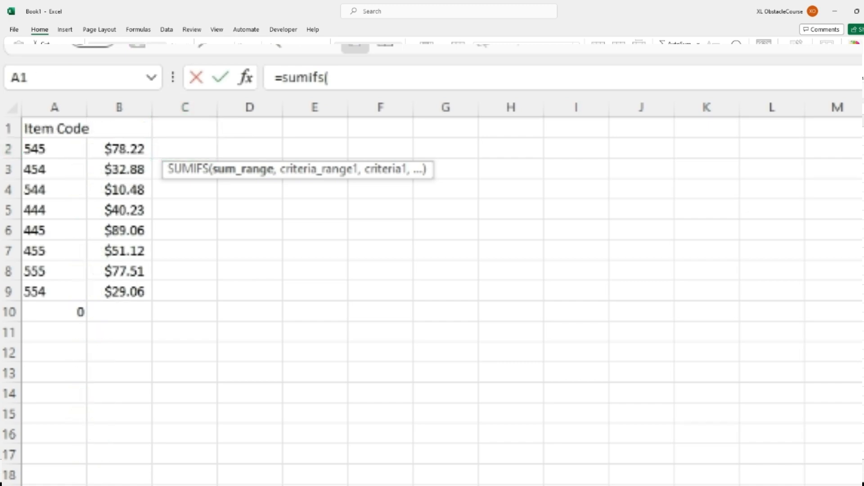
{"action": "key", "text": "ctrl+Page_Up"}
{"action": "key", "text": "Left"}
{"action": "key", "text": "Right"}
{"action": "key", "text": "Right"}
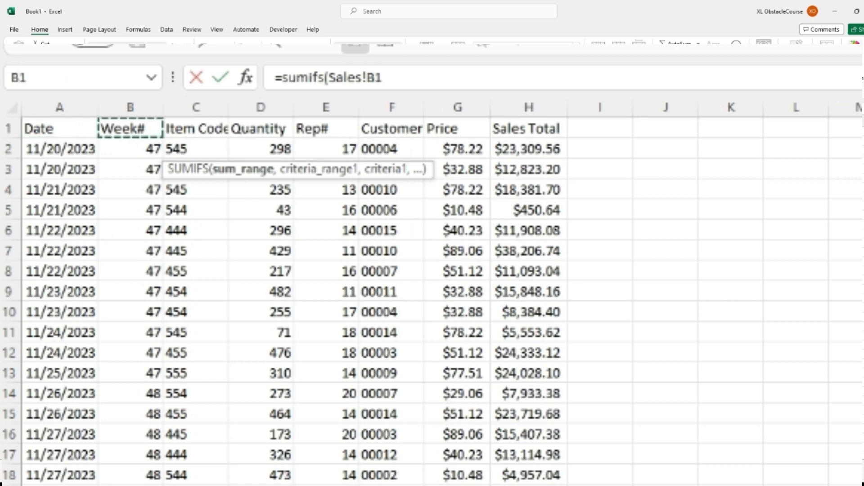
{"action": "key", "text": "Right"}
{"action": "key", "text": "ctrl+space"}
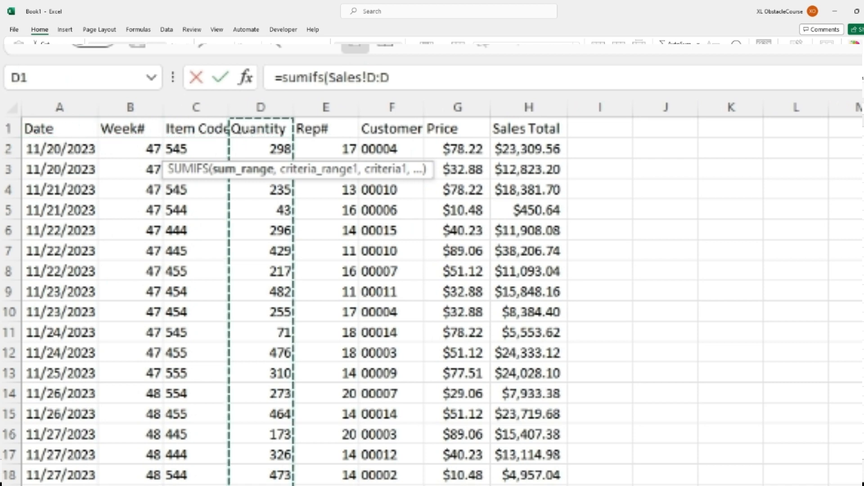
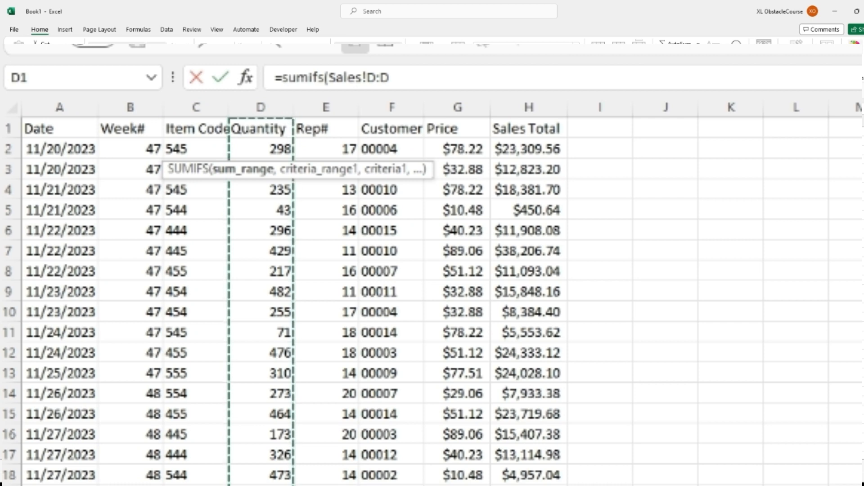
{"action": "type", "text": ","}
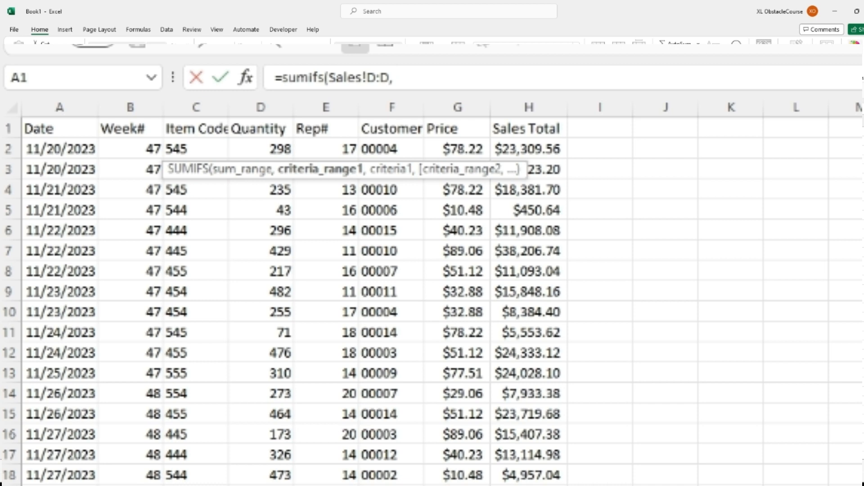
Step: Add the first SUMIFS condition, matching the Sales item codes in Sales!C:C to the item code in Demand!B2
{"action": "key", "text": "Right"}
{"action": "key", "text": "Right"}
{"action": "key", "text": "Right"}
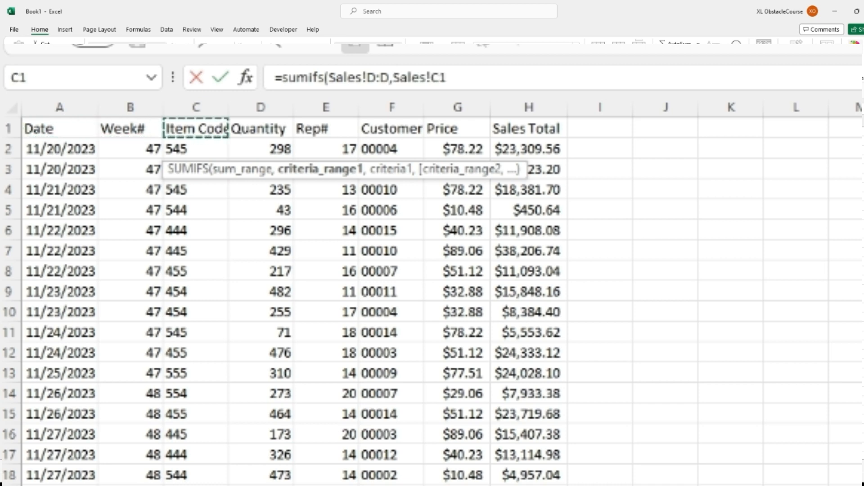
{"action": "key", "text": "ctrl+space"}
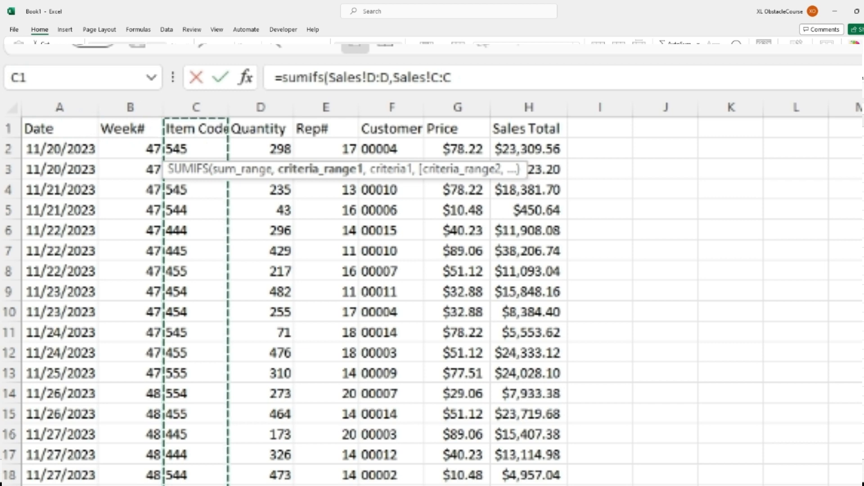
{"action": "type", "text": ","}
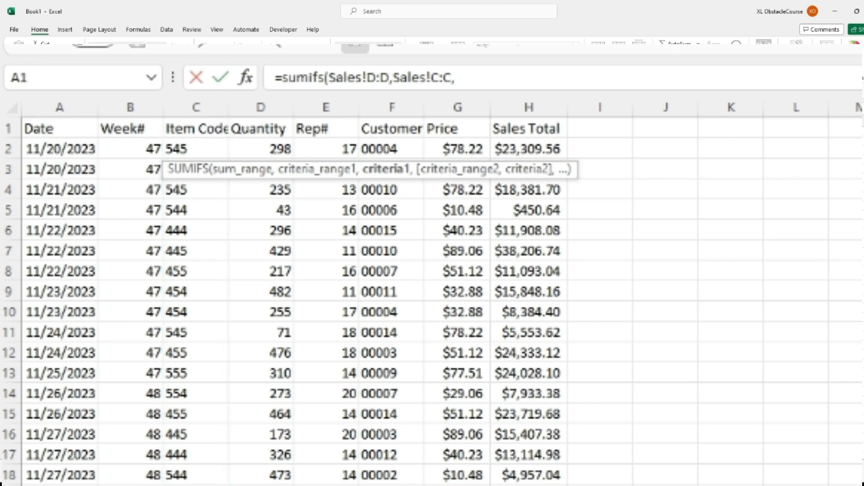
{"action": "key", "text": "ctrl+Page_Down"}
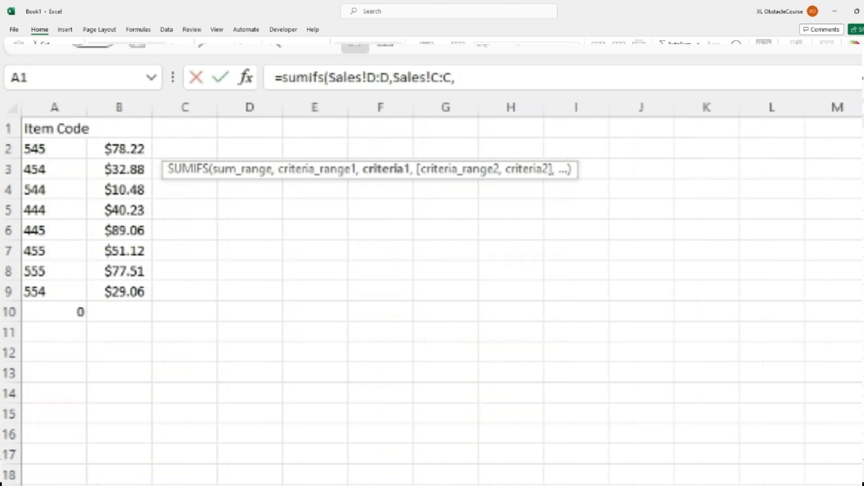
{"action": "key", "text": "ctrl+Page_Down"}
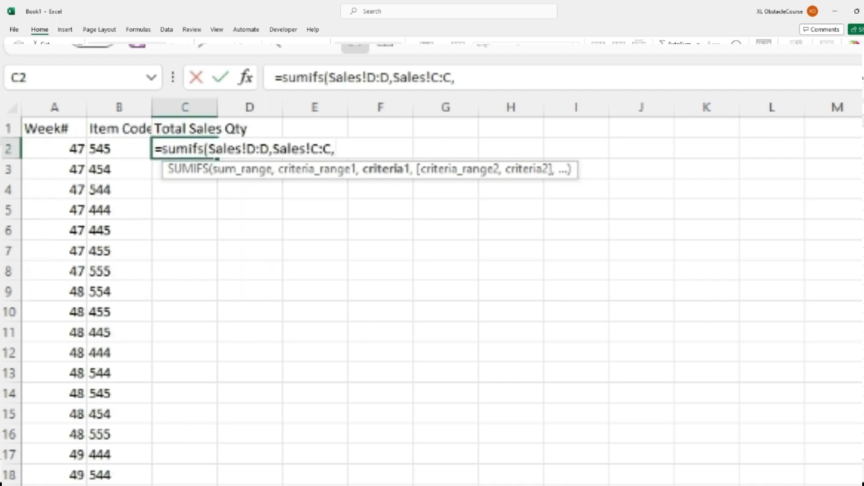
{"action": "key", "text": "Left"}
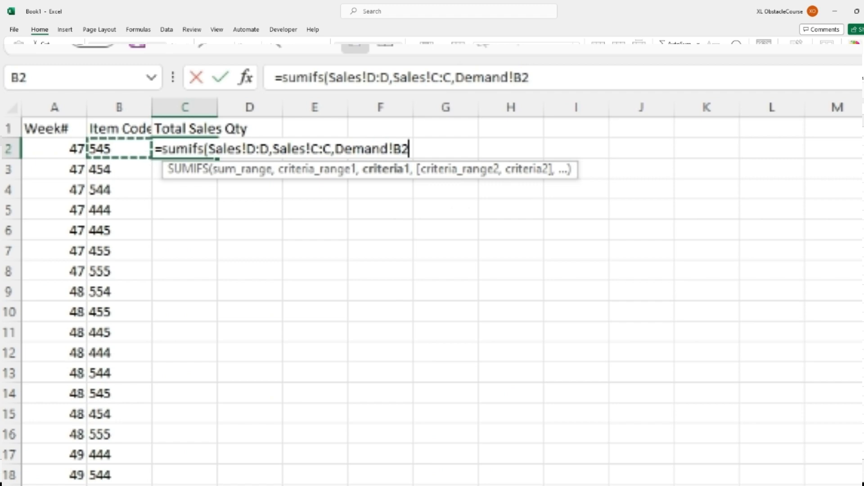
{"action": "type", "text": ","}
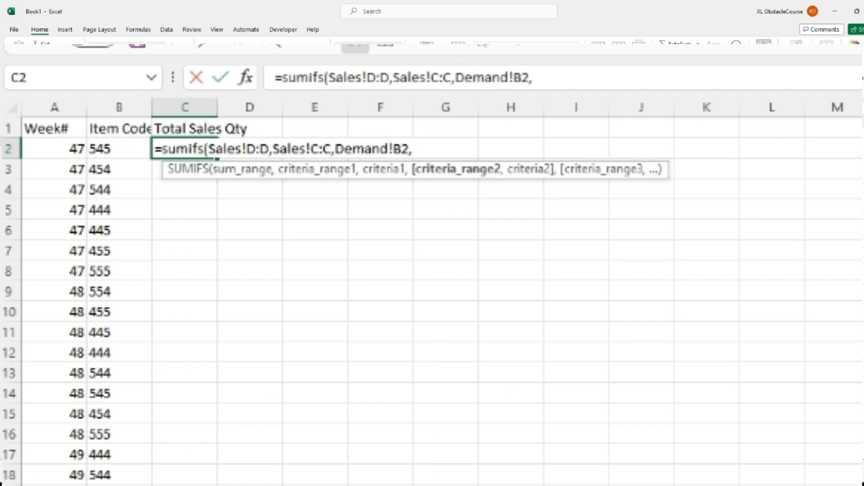
Step: Add the second SUMIFS condition, matching the week numbers in Sales!B:B to Demand!A2, and enter the formula
{"action": "key", "text": "ctrl+Page_Up"}
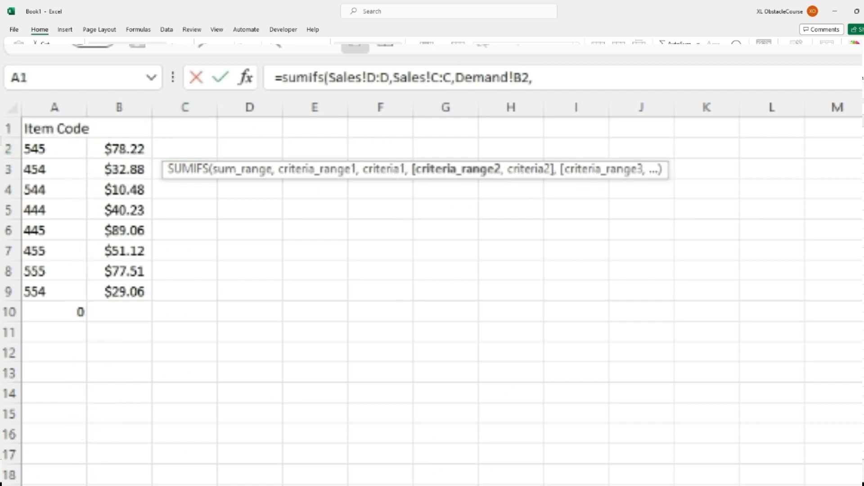
{"action": "key", "text": "ctrl+Page_Up"}
{"action": "key", "text": "Up"}
{"action": "key", "text": "Right"}
{"action": "key", "text": "ctrl+space"}
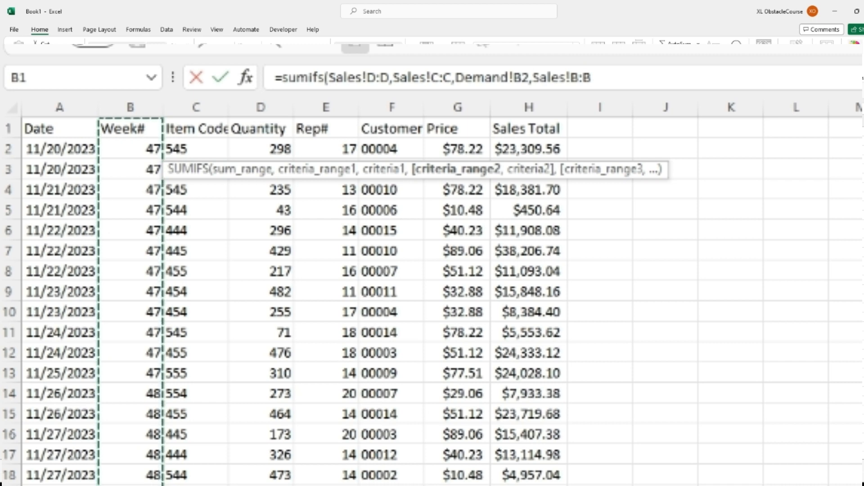
{"action": "key", "text": "ctrl+Page_Down"}
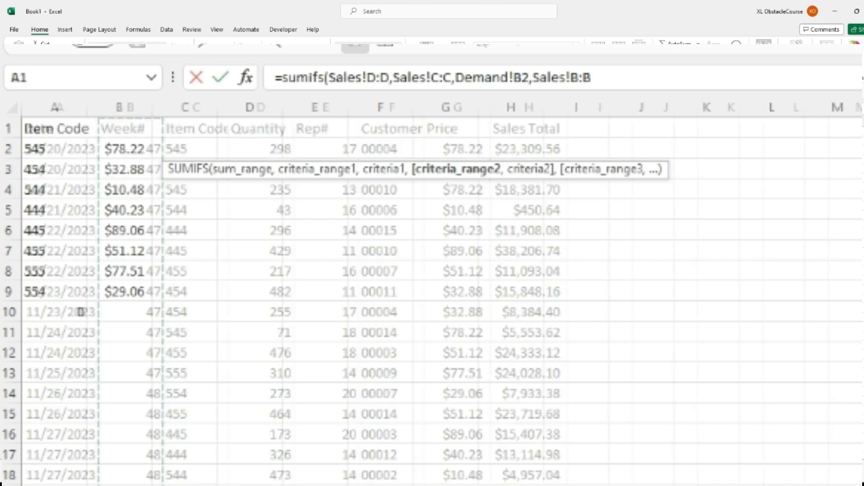
{"action": "key", "text": "ctrl+Page_Down"}
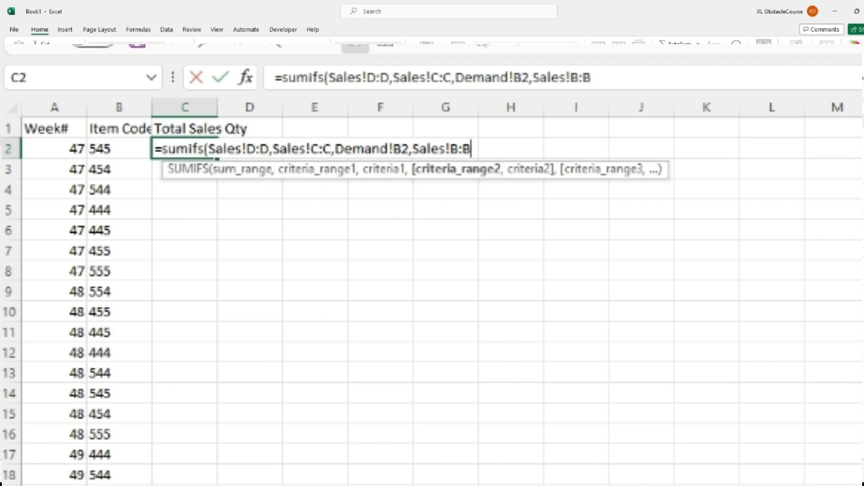
{"action": "type", "text": ","}
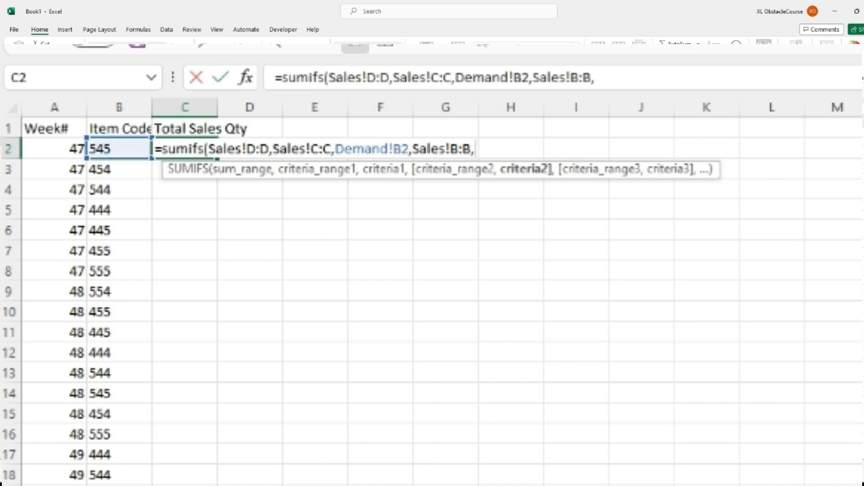
{"action": "key", "text": "Left"}
{"action": "key", "text": "Left"}
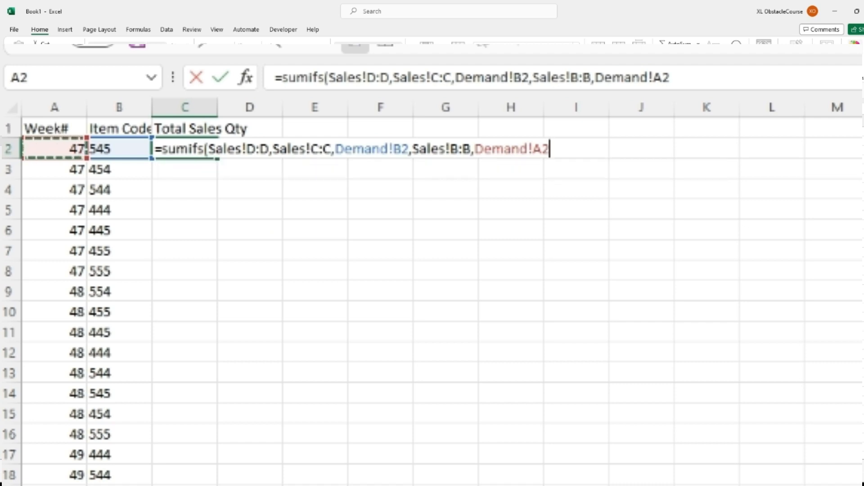
{"action": "key", "text": "Return"}
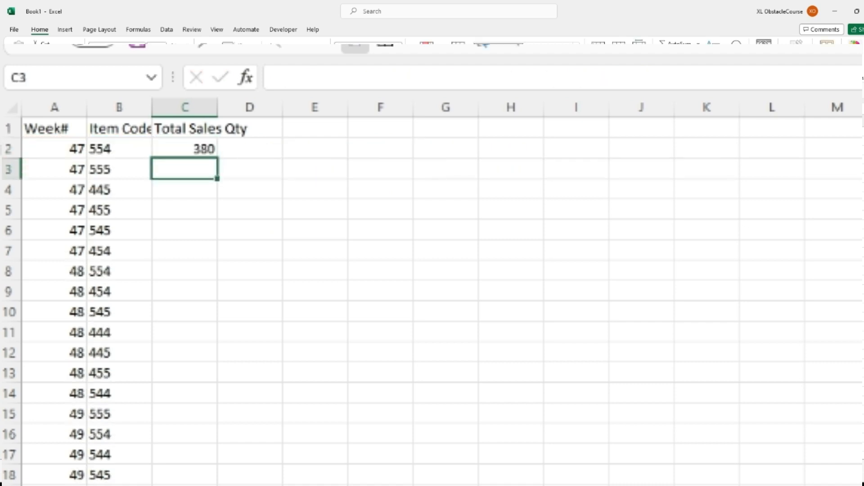
Step: Fill the SUMIFS formula from C2 down the Total Sales Qty column to C27
{"action": "key", "text": "Down"}
{"action": "key", "text": "Down"}
{"action": "key", "text": "Down"}
{"action": "key", "text": "Down"}
{"action": "key", "text": "Down"}
{"action": "key", "text": "Down"}
{"action": "key", "text": "Down"}
{"action": "key", "text": "Down"}
{"action": "key", "text": "Down"}
{"action": "key", "text": "Down"}
{"action": "key", "text": "Down"}
{"action": "key", "text": "Down"}
{"action": "key", "text": "Down"}
{"action": "key", "text": "Down"}
{"action": "key", "text": "Down"}
{"action": "key", "text": "Down"}
{"action": "key", "text": "Down"}
{"action": "key", "text": "Down"}
{"action": "key", "text": "Down"}
{"action": "key", "text": "Down"}
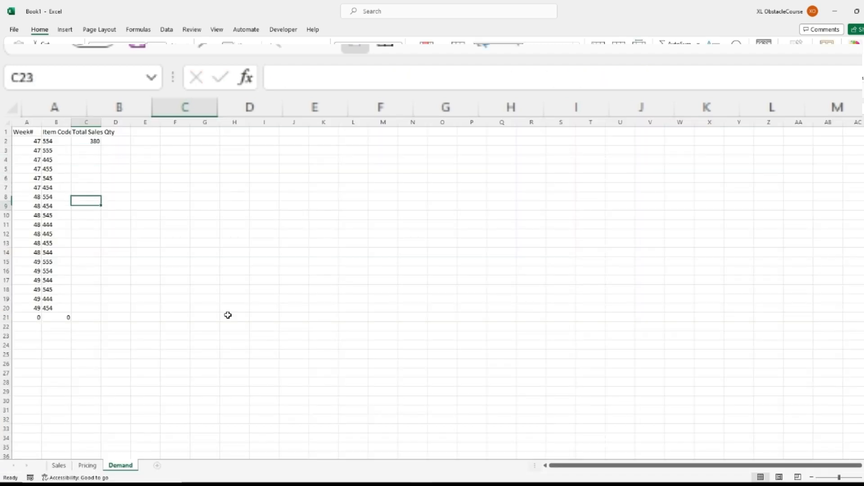
{"action": "key", "text": "ctrl+shift+Up"}
{"action": "key", "text": "ctrl+d"}
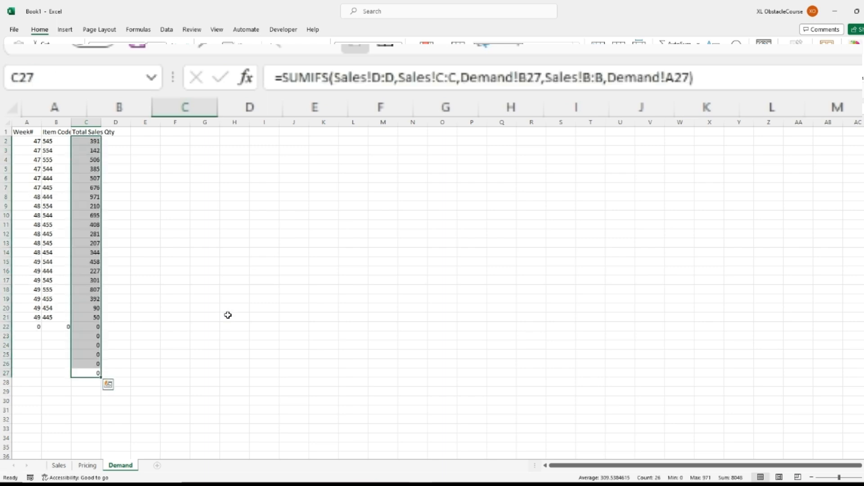
Step: Wrap the SUMIFS formula in C2 in an IF that returns an empty string "" when B2=0
{"action": "key", "text": "ctrl+Up"}
{"action": "key", "text": "Down"}
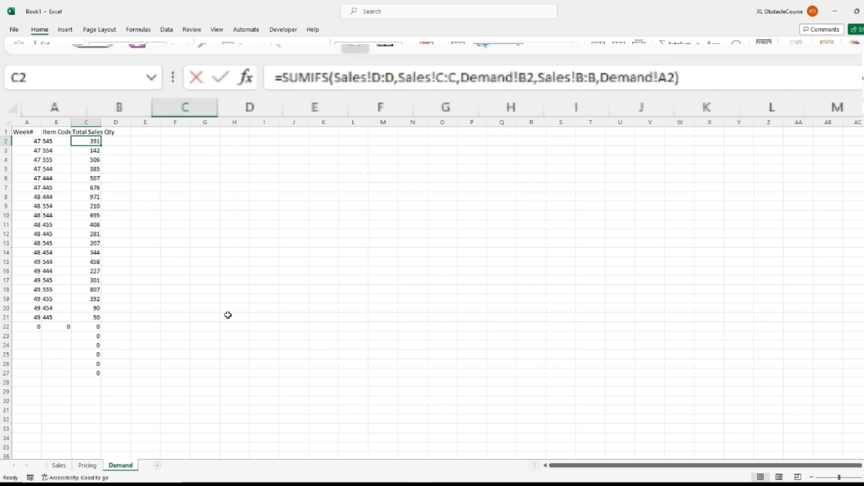
{"action": "key", "text": "F2"}
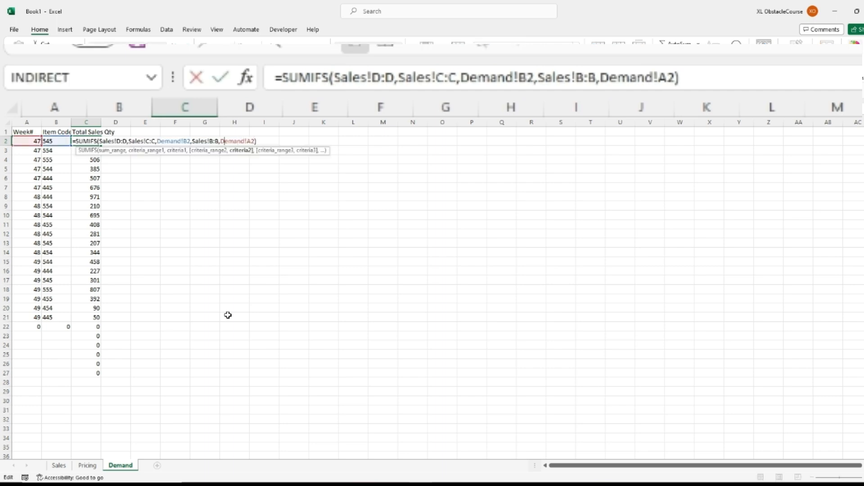
{"action": "key", "text": "Left"}
{"action": "key", "text": "Left"}
{"action": "key", "text": "Left"}
{"action": "key", "text": "Left"}
{"action": "key", "text": "Left"}
{"action": "key", "text": "Left"}
{"action": "key", "text": "Left"}
{"action": "key", "text": "Left"}
{"action": "key", "text": "Left"}
{"action": "key", "text": "Left"}
{"action": "key", "text": "Left"}
{"action": "key", "text": "Left"}
{"action": "key", "text": "Left"}
{"action": "key", "text": "Left"}
{"action": "key", "text": "Left"}
{"action": "key", "text": "Left"}
{"action": "key", "text": "Left"}
{"action": "key", "text": "Left"}
{"action": "key", "text": "Left"}
{"action": "key", "text": "Left"}
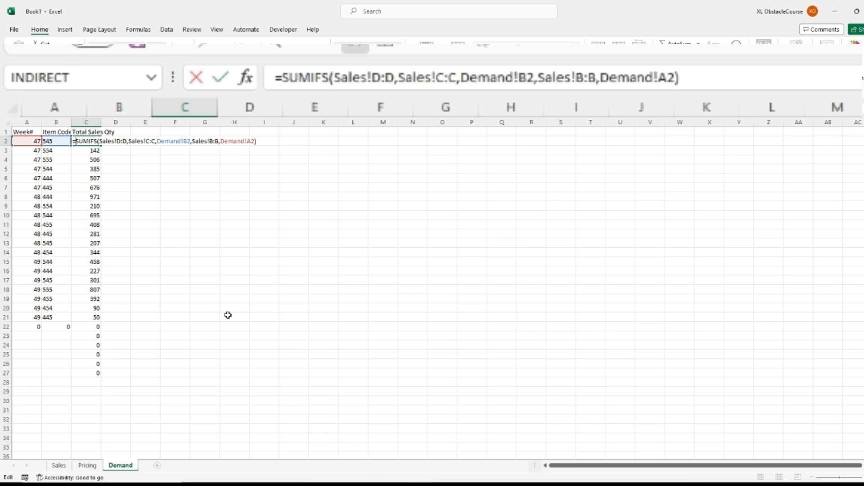
{"action": "type", "text": "if("}
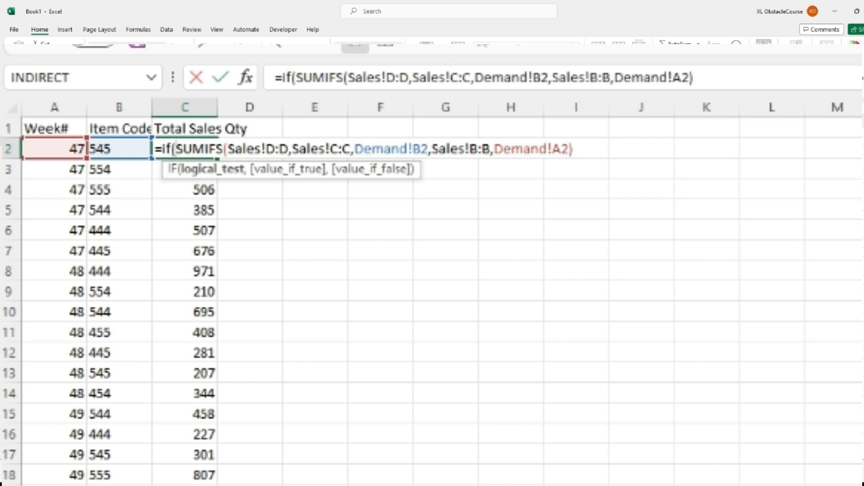
{"action": "left_click", "coordinate": [119, 149]}
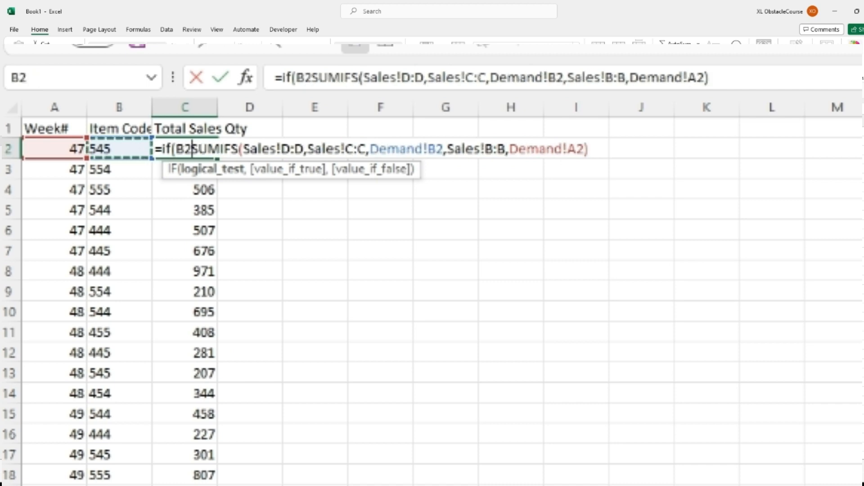
{"action": "type", "text": "=0"}
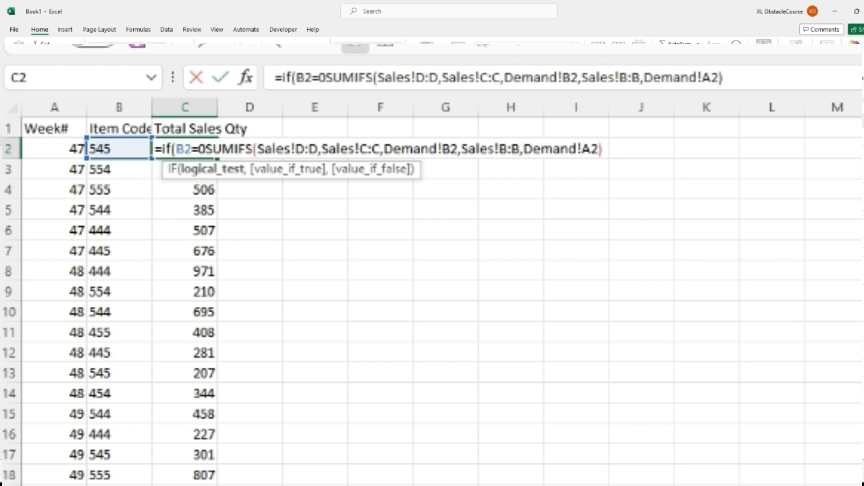
{"action": "type", "text": ",\"\","}
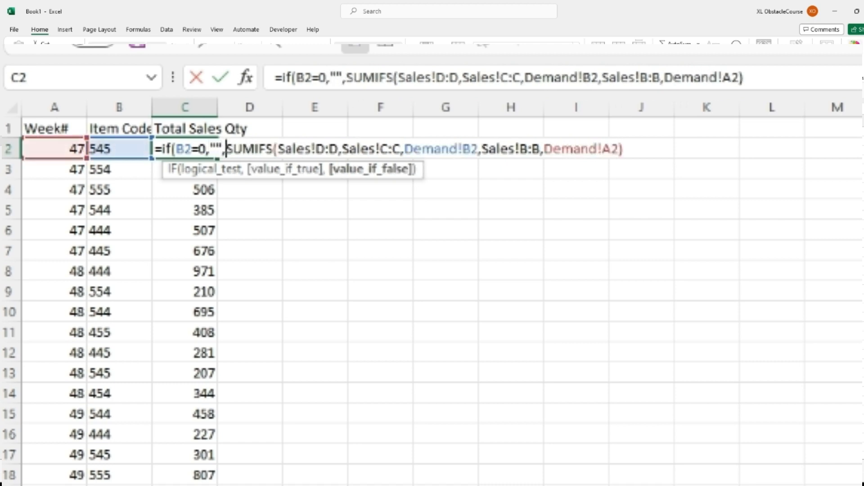
{"action": "key", "text": "Return"}
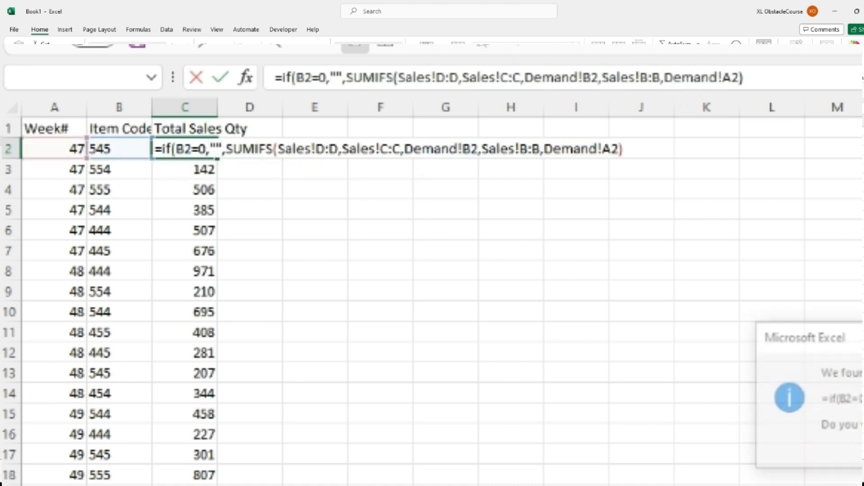
{"action": "key", "text": "Return"}
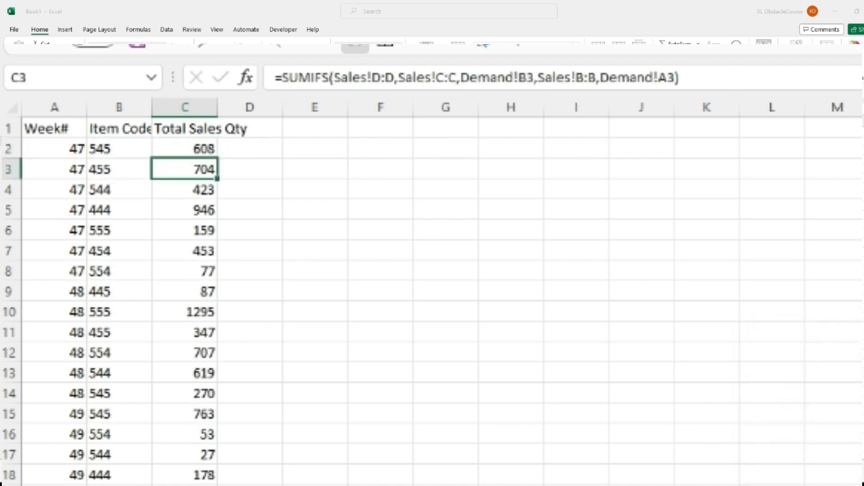
Step: Fill the IF-wrapped SUMIFS formula from C2 down the rest of the Total Sales Qty column
{"action": "key", "text": "Up"}
{"action": "key", "text": "ctrl+shift+Down"}
{"action": "key", "text": "ctrl+d"}
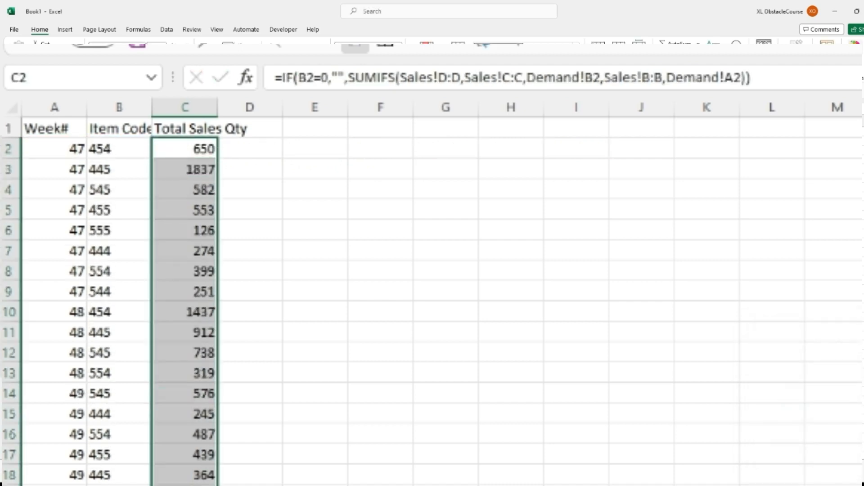
{"action": "key", "text": "Up"}
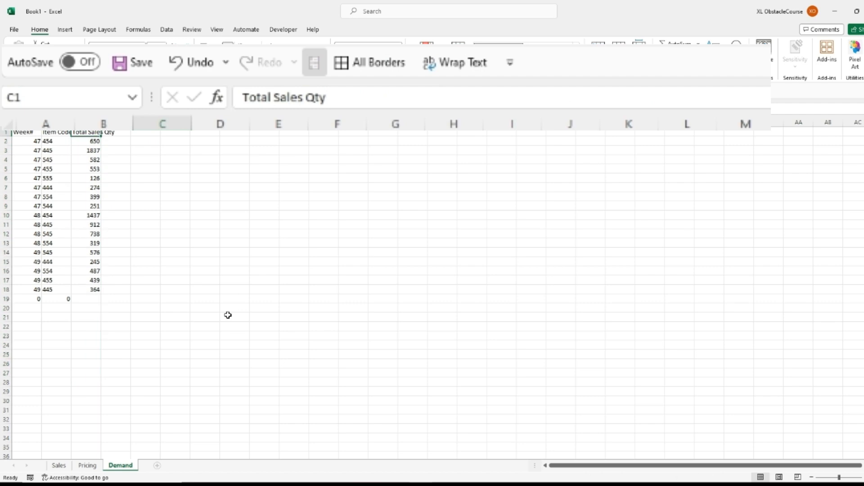
Step: Expand the formula bar for C2 and add line breaks before SUMIFS and before Sales!C:C
{"action": "key", "text": "Down"}
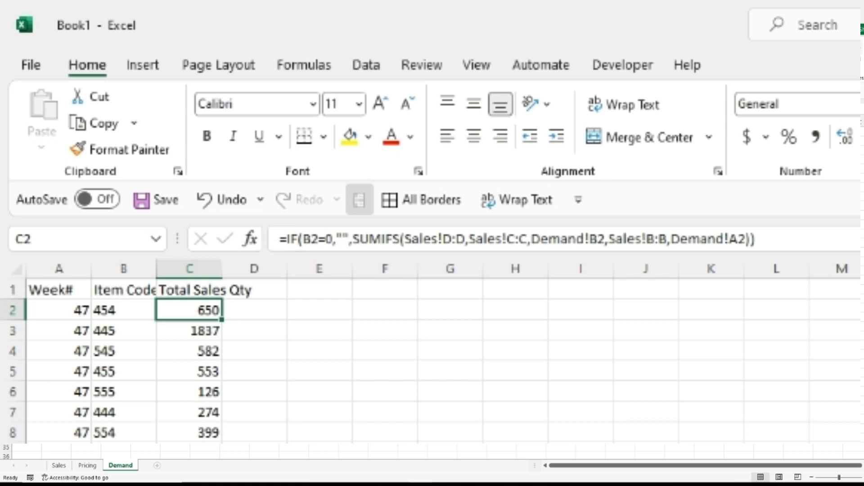
{"action": "key", "text": "ctrl+shift+u"}
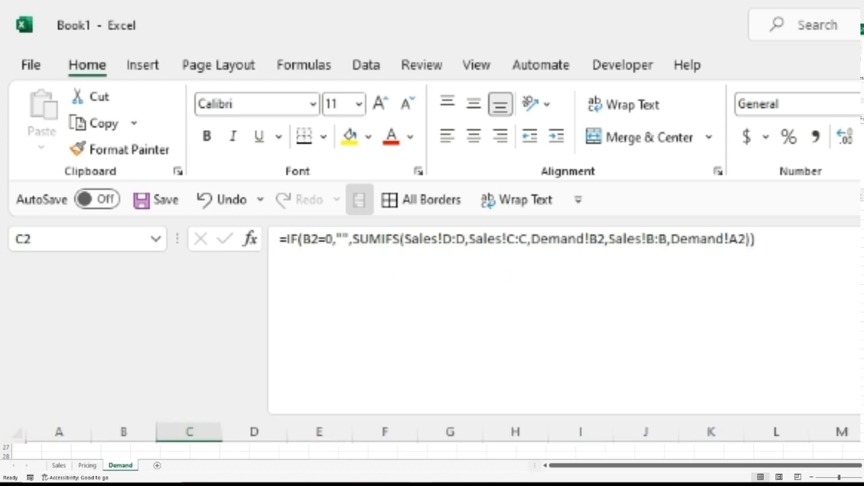
{"action": "left_click", "coordinate": [354, 240]}
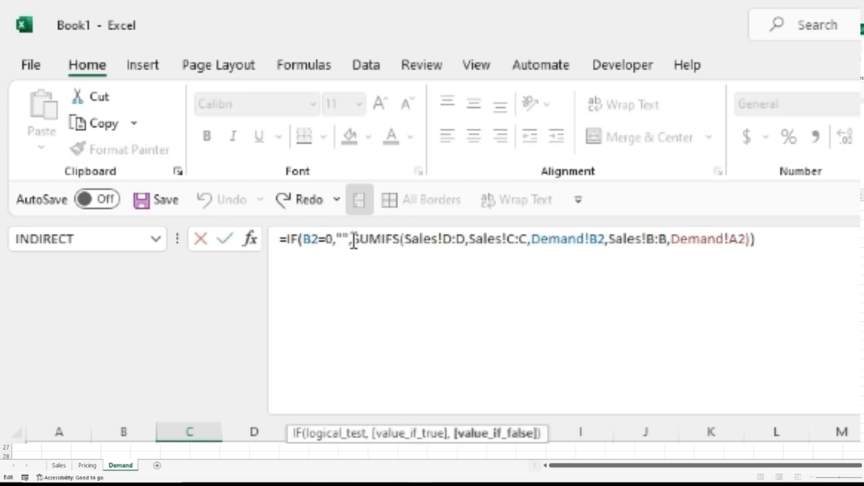
{"action": "key", "text": "alt+Return"}
{"action": "key", "text": "Right"}
{"action": "key", "text": "Right"}
{"action": "key", "text": "Right"}
{"action": "key", "text": "Right"}
{"action": "key", "text": "Right"}
{"action": "key", "text": "Right"}
{"action": "key", "text": "Right"}
{"action": "key", "text": "Right"}
{"action": "key", "text": "Right"}
{"action": "key", "text": "Right"}
{"action": "key", "text": "Right"}
{"action": "key", "text": "Right"}
{"action": "key", "text": "Right"}
{"action": "key", "text": "Right"}
{"action": "key", "text": "Right"}
{"action": "key", "text": "Right"}
{"action": "key", "text": "Right"}
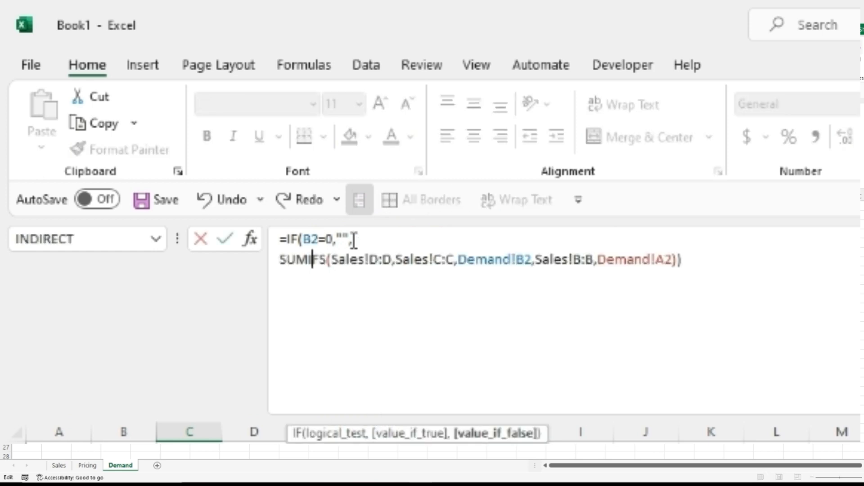
{"action": "key", "text": "alt+Return"}
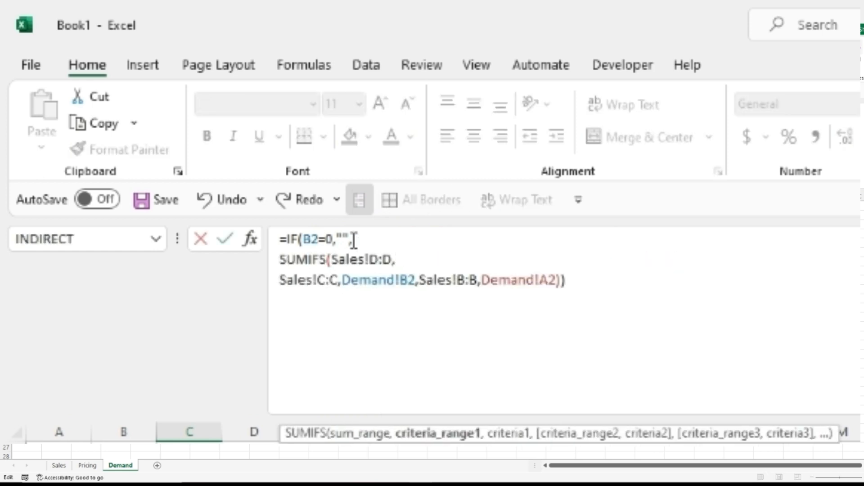
Step: Put the remaining SUMIFS arguments Demand!B2, Sales!B:B and Demand!A2 each on their own line in the C2 formula
{"action": "key", "text": "Right"}
{"action": "key", "text": "Right"}
{"action": "key", "text": "Right"}
{"action": "key", "text": "Right"}
{"action": "key", "text": "Right"}
{"action": "key", "text": "Right"}
{"action": "key", "text": "Right"}
{"action": "key", "text": "Right"}
{"action": "key", "text": "alt+Return"}
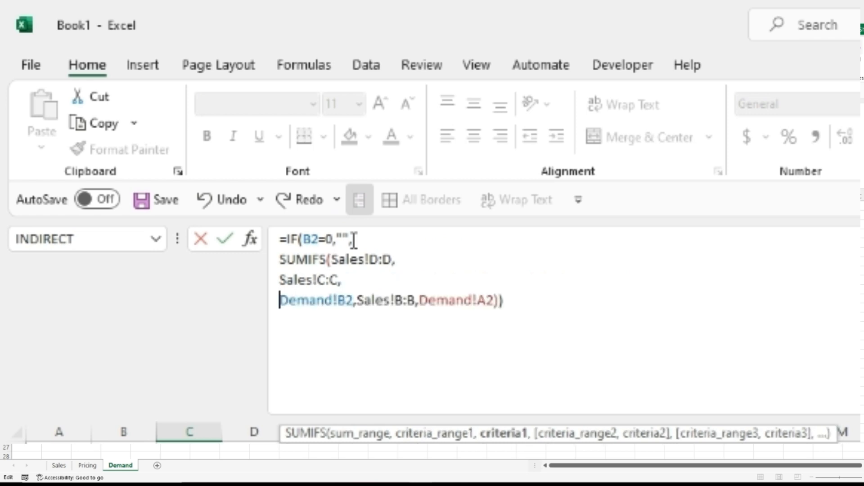
{"action": "key", "text": "Right"}
{"action": "key", "text": "alt+Return"}
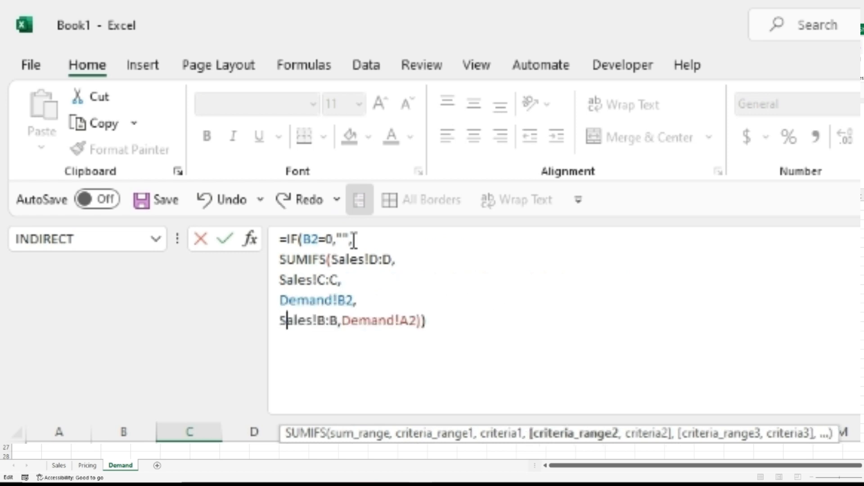
{"action": "key", "text": "Right"}
{"action": "key", "text": "Right"}
{"action": "key", "text": "Right"}
{"action": "key", "text": "Right"}
{"action": "key", "text": "Right"}
{"action": "key", "text": "Right"}
{"action": "key", "text": "Right"}
{"action": "key", "text": "Right"}
{"action": "key", "text": "Right"}
{"action": "key", "text": "Right"}
{"action": "key", "text": "alt+Return"}
Step: Put Sales!D:D on its own line, insert a blank line above SUMIFS, and enter the reformatted formula
{"action": "key", "text": "Up"}
{"action": "key", "text": "Up"}
{"action": "key", "text": "Up"}
{"action": "key", "text": "Up"}
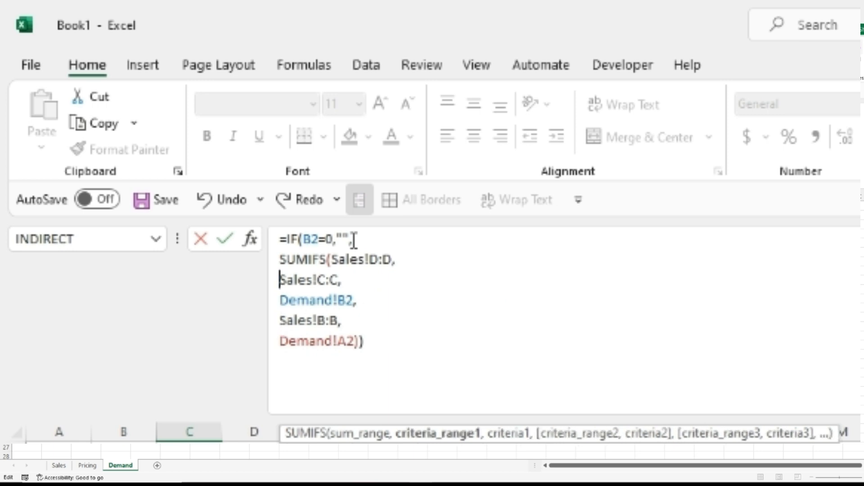
{"action": "key", "text": "Right"}
{"action": "key", "text": "Right"}
{"action": "key", "text": "Right"}
{"action": "key", "text": "Right"}
{"action": "key", "text": "Right"}
{"action": "key", "text": "Right"}
{"action": "key", "text": "Right"}
{"action": "key", "text": "alt+Return"}
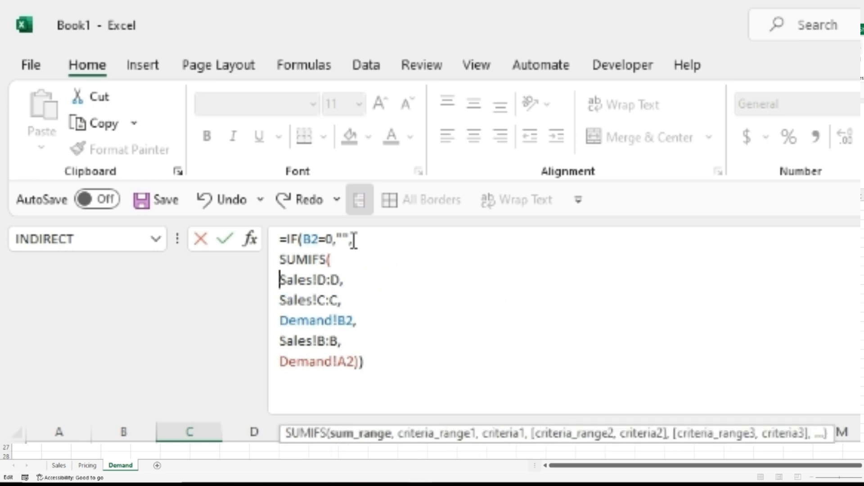
{"action": "key", "text": "Up"}
{"action": "key", "text": "alt+Return"}
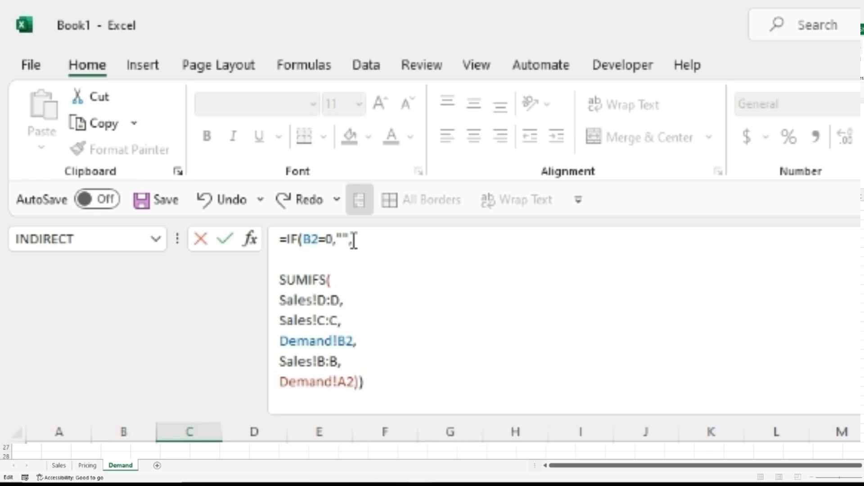
{"action": "key", "text": "ctrl+Return"}
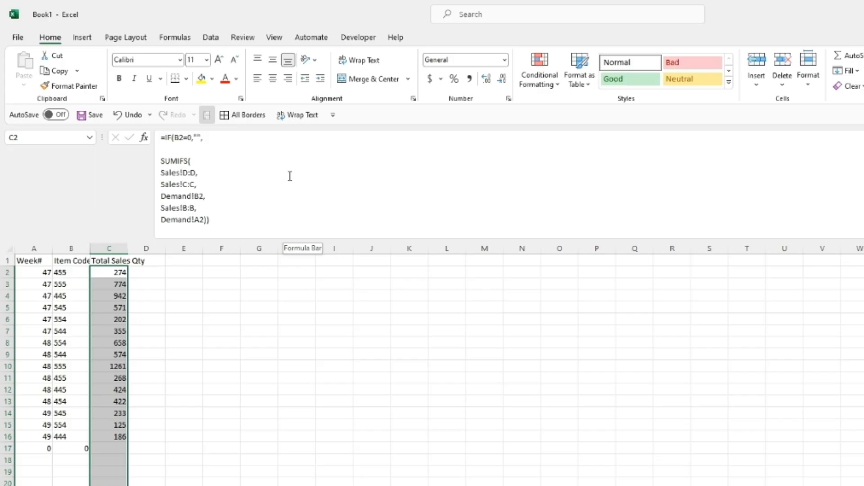
Step: On the Sales sheet, try creating a PivotTable from Sales!$A$1:$H$35 on the existing worksheet at J1
{"action": "key", "text": "Right"}
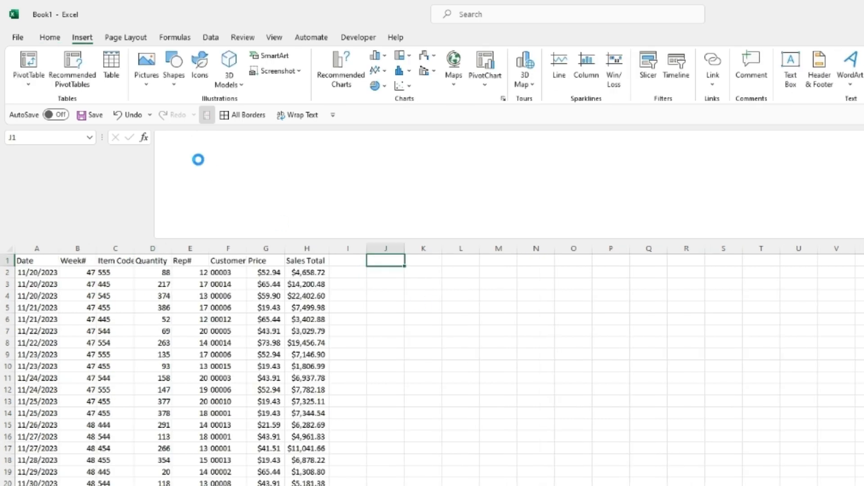
{"action": "key", "text": "ctrl+z"}
{"action": "left_click", "coordinate": [28, 78]}
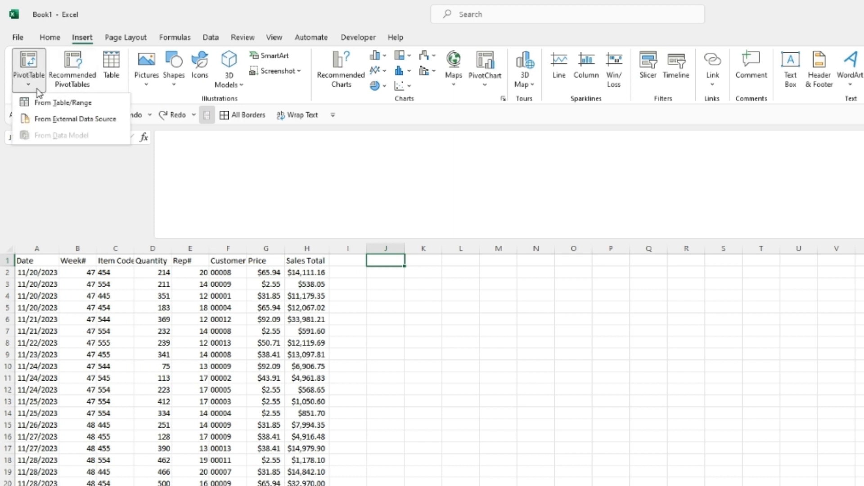
{"action": "left_click", "coordinate": [57, 107]}
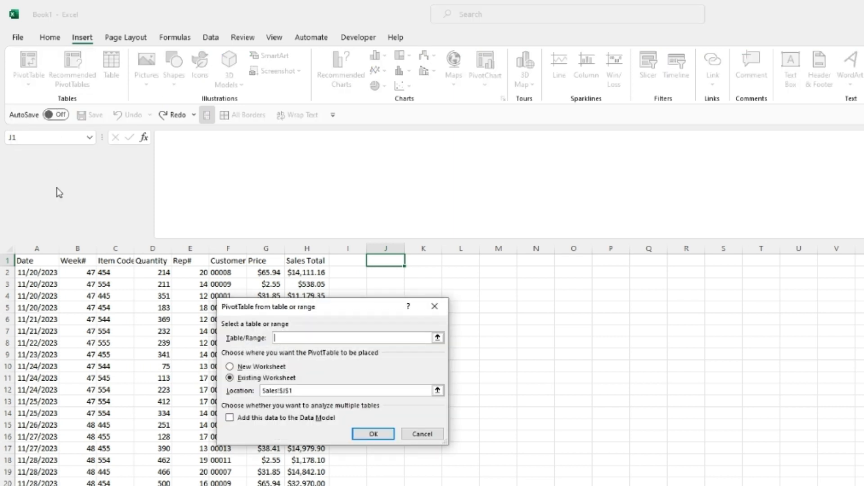
{"action": "left_click", "coordinate": [34, 261]}
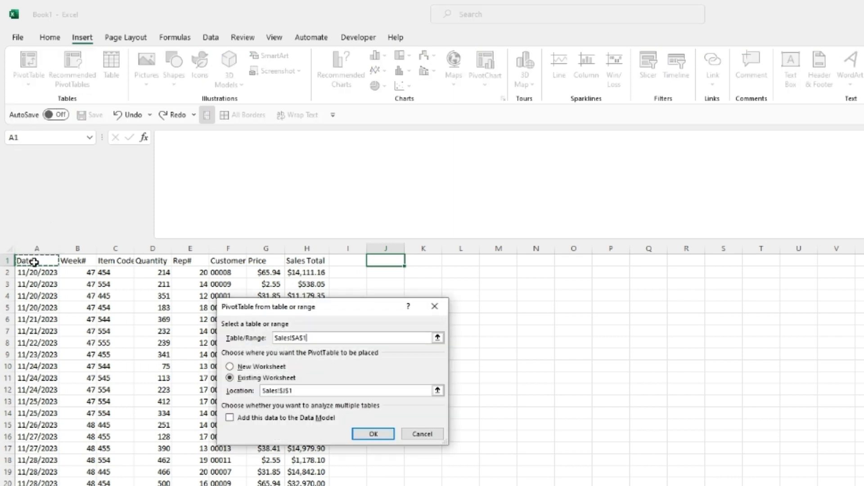
{"action": "key", "text": "ctrl+shift+Down"}
{"action": "key", "text": "ctrl+shift+Right"}
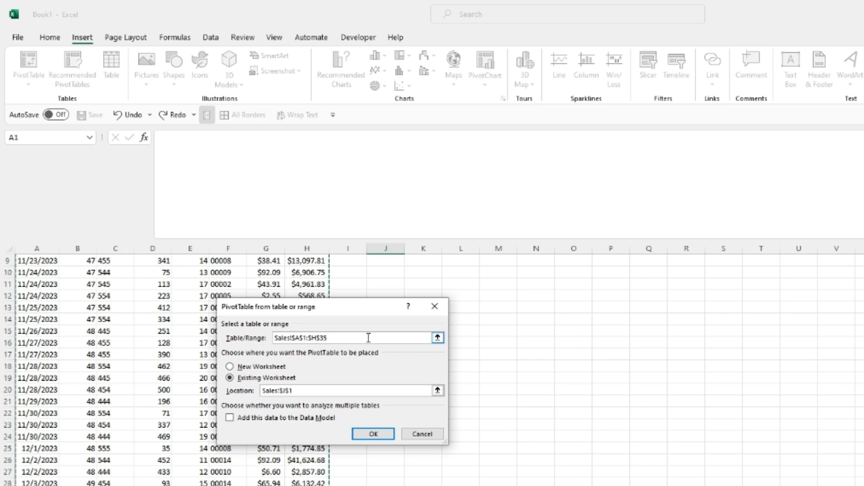
{"action": "left_click", "coordinate": [381, 435]}
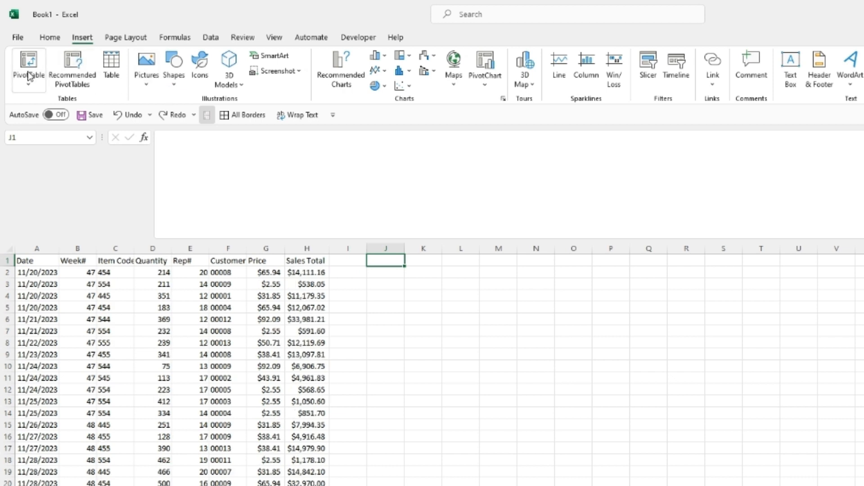
Step: Insert a PivotTable based on the Sales data range A1:H35, placed in the existing worksheet at Sales!$J$1
{"action": "left_click", "coordinate": [28, 77]}
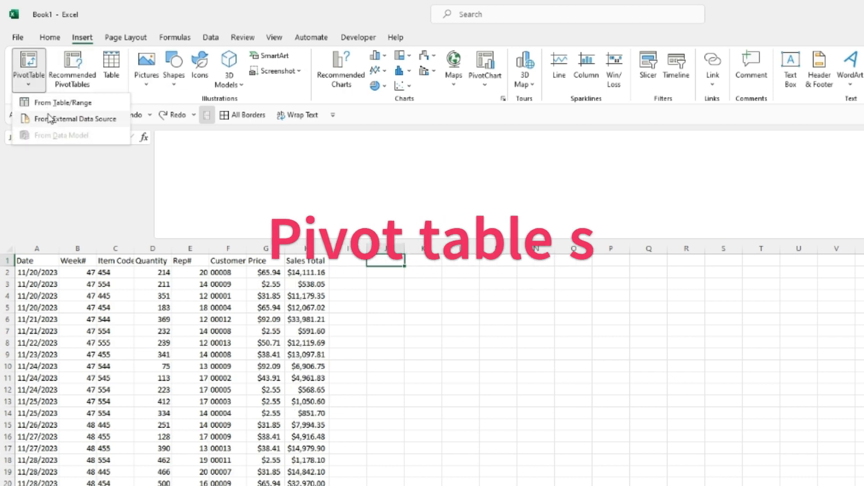
{"action": "left_click", "coordinate": [56, 103]}
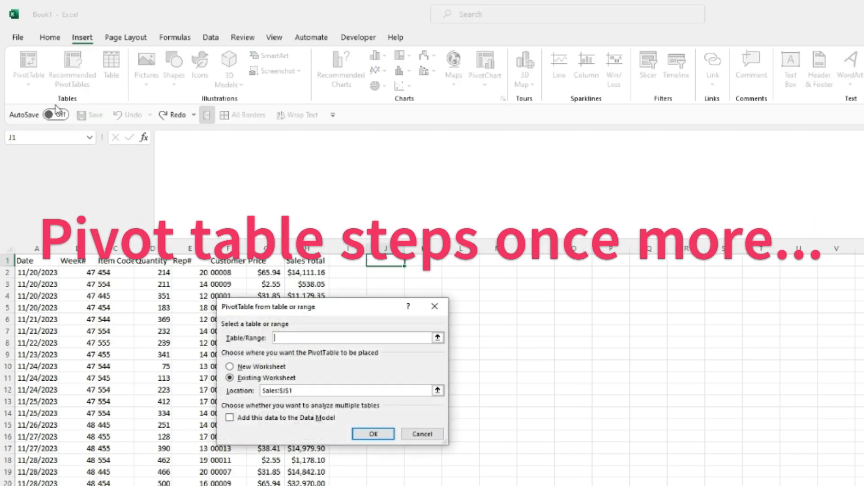
{"action": "left_click", "coordinate": [35, 261]}
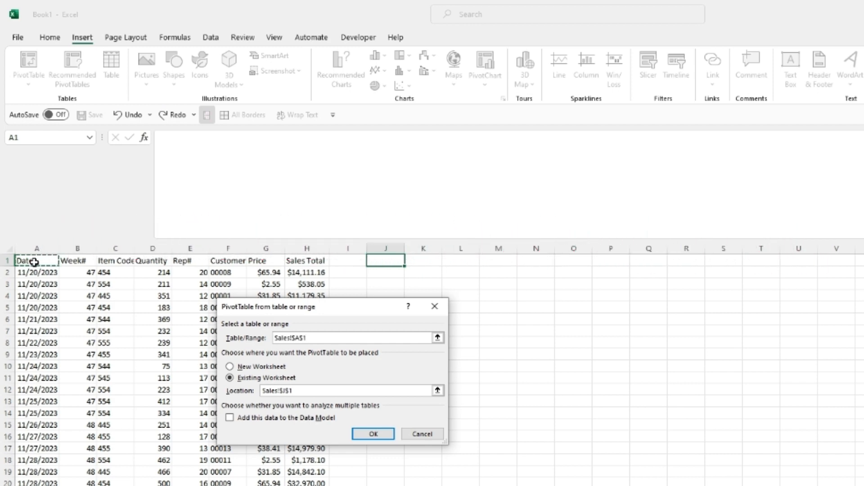
{"action": "key", "text": "ctrl+shift+Right"}
{"action": "key", "text": "ctrl+shift+Down"}
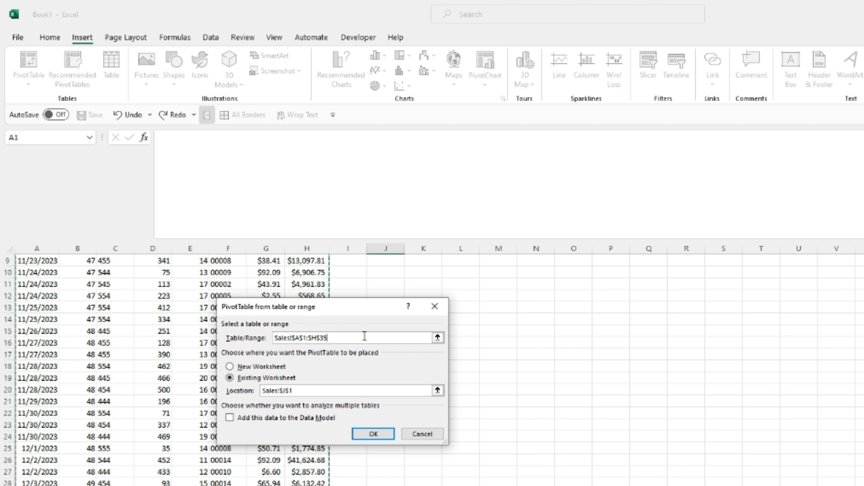
{"action": "left_click", "coordinate": [378, 434]}
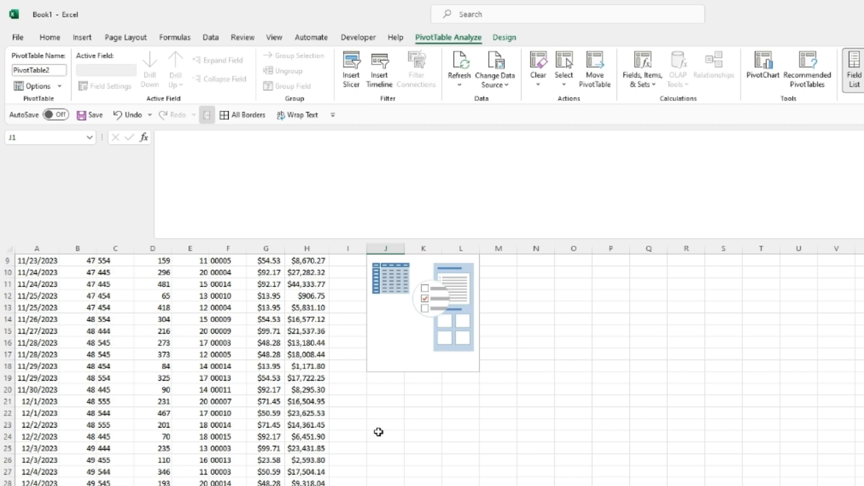
{"action": "scroll", "coordinate": [593, 340], "scroll_direction": "up", "scroll_amount": 3}
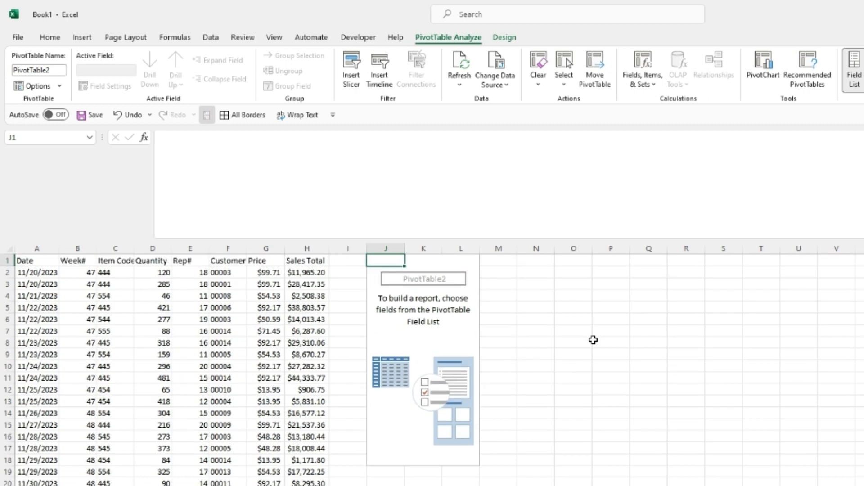
{"action": "left_click", "coordinate": [420, 306]}
{"action": "key", "text": "Up"}
{"action": "key", "text": "Up"}
{"action": "key", "text": "Up"}
{"action": "key", "text": "Up"}
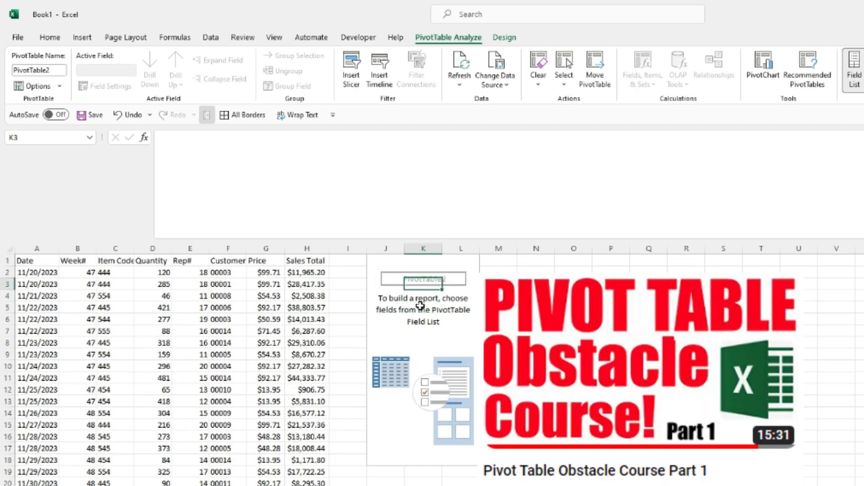
Step: Add Rep# to the PivotTable's Rows area and Sales Total to its Values area
{"action": "key", "text": "Left"}
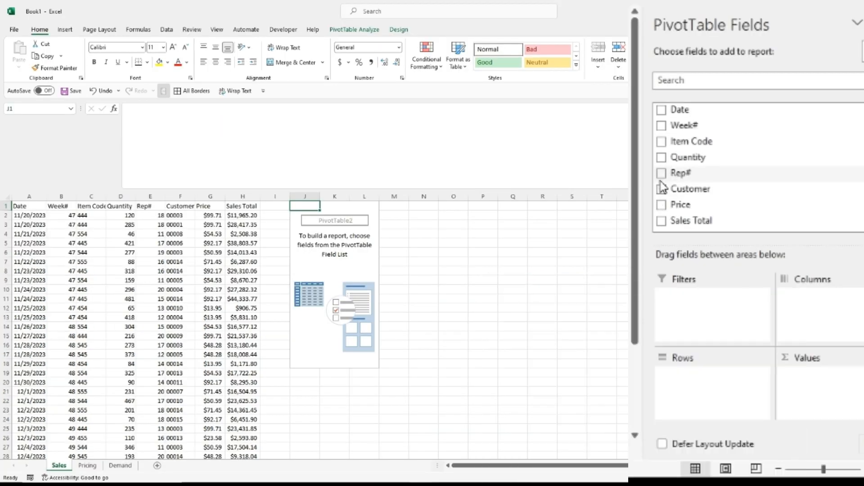
{"action": "left_click", "coordinate": [660, 174]}
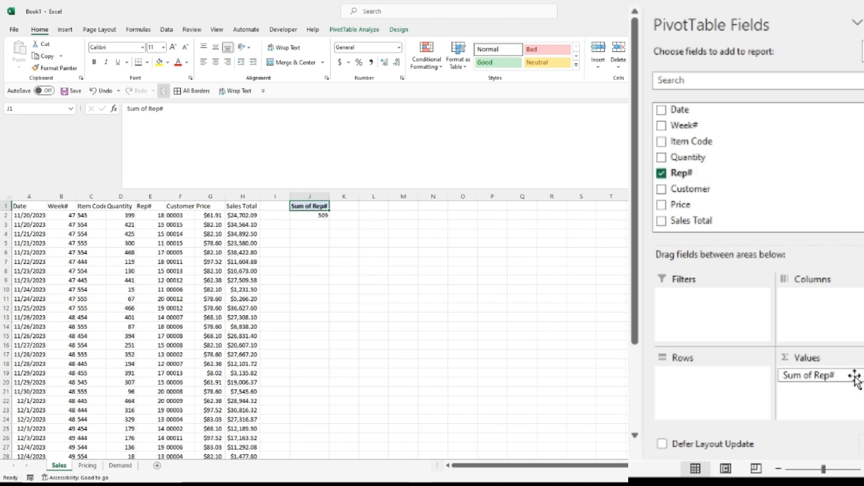
{"action": "left_click_drag", "start_coordinate": [854, 378], "coordinate": [736, 385]}
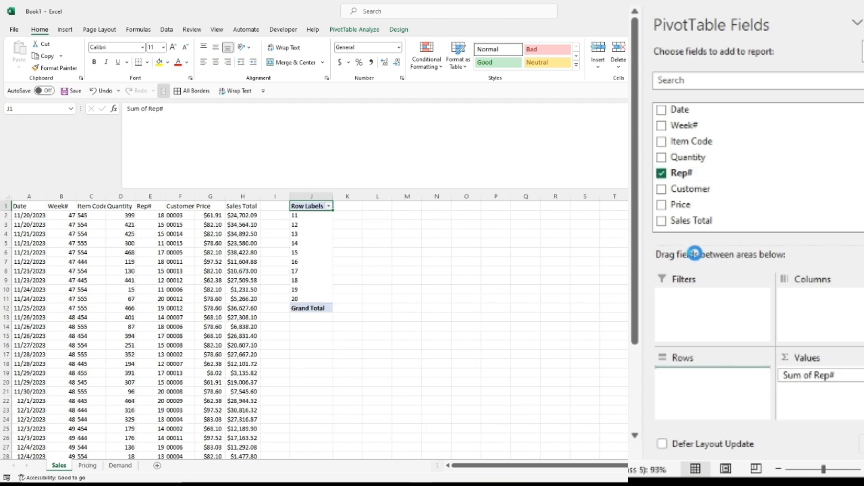
{"action": "left_click_drag", "start_coordinate": [697, 225], "coordinate": [849, 405]}
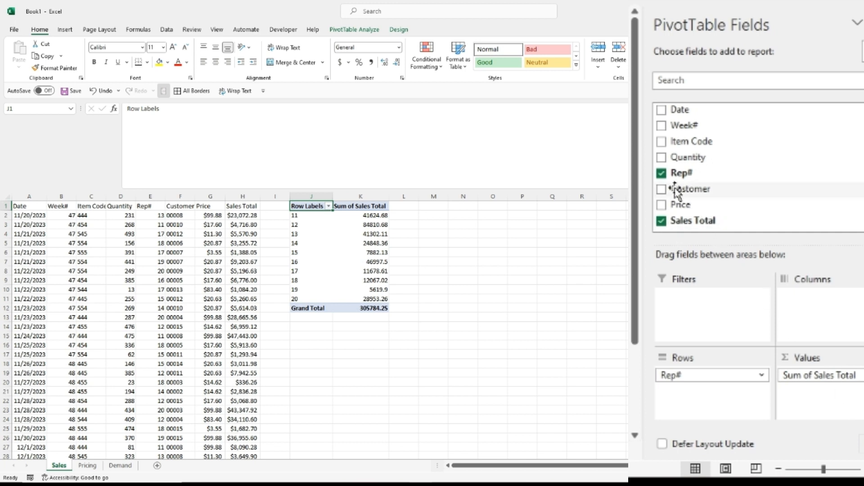
Step: Remove Rep# from the PivotTable, then add Item Code to the Rows area with Rep# nested below it
{"action": "left_click", "coordinate": [661, 175]}
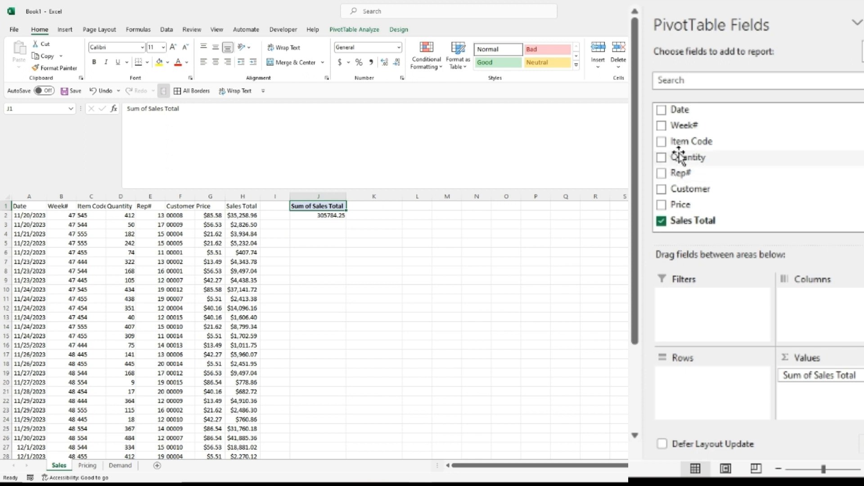
{"action": "left_click_drag", "start_coordinate": [683, 149], "coordinate": [685, 387]}
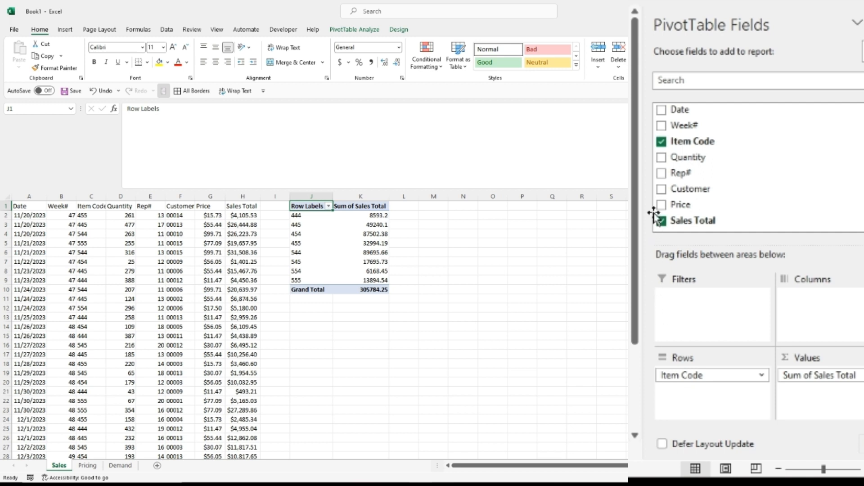
{"action": "left_click_drag", "start_coordinate": [680, 173], "coordinate": [701, 396]}
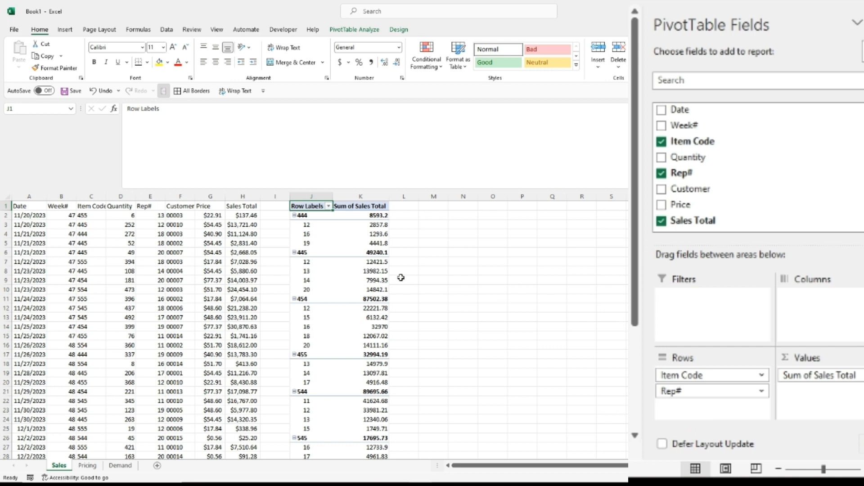
Step: Turn off the subtotals in the PivotTable
{"action": "left_click", "coordinate": [356, 268]}
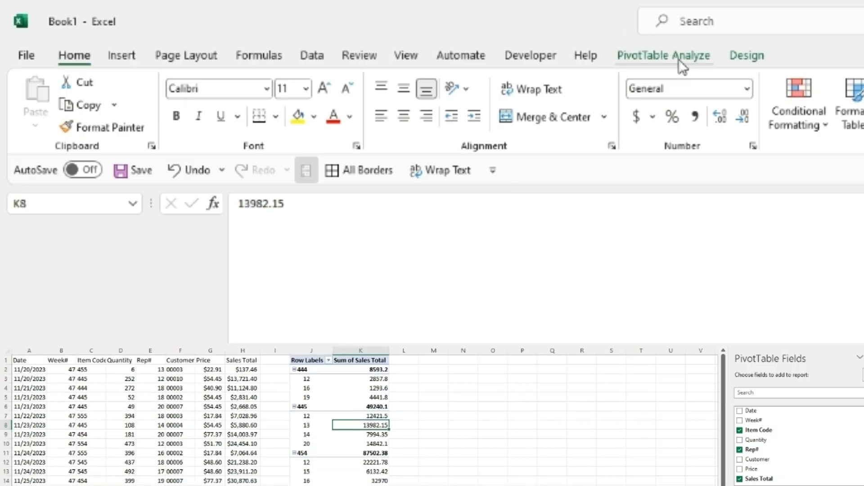
{"action": "left_click", "coordinate": [683, 63]}
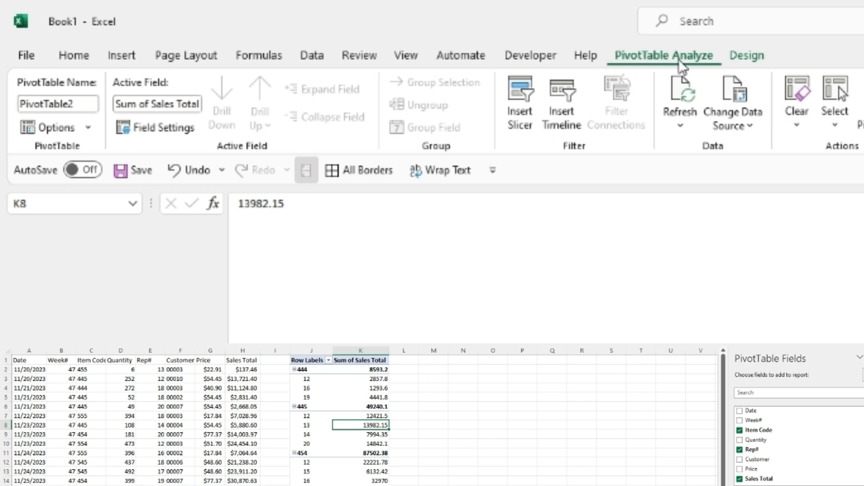
{"action": "left_click", "coordinate": [759, 56]}
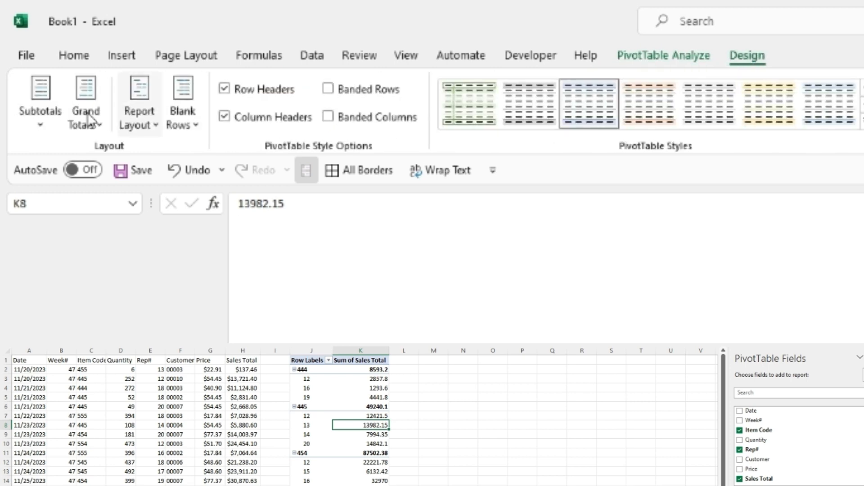
{"action": "left_click", "coordinate": [40, 118]}
{"action": "left_click", "coordinate": [66, 167]}
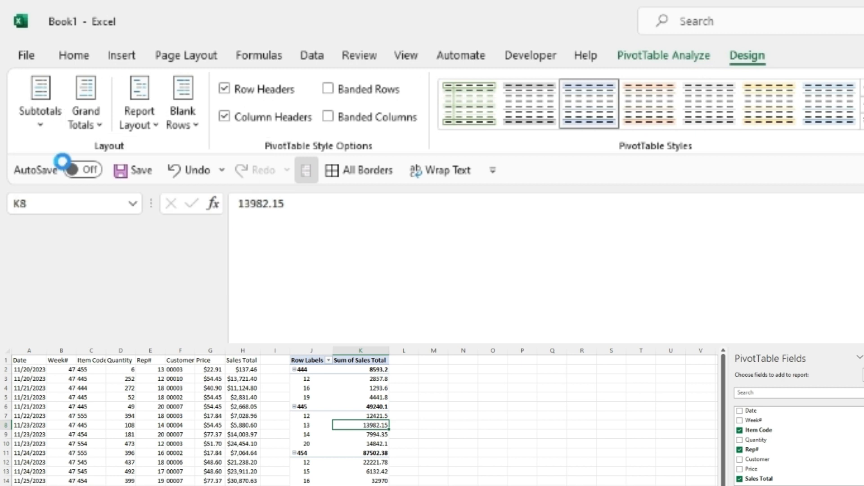
Step: Set the PivotTable's report layout to Tabular Form and repeat all item labels
{"action": "left_click", "coordinate": [92, 124]}
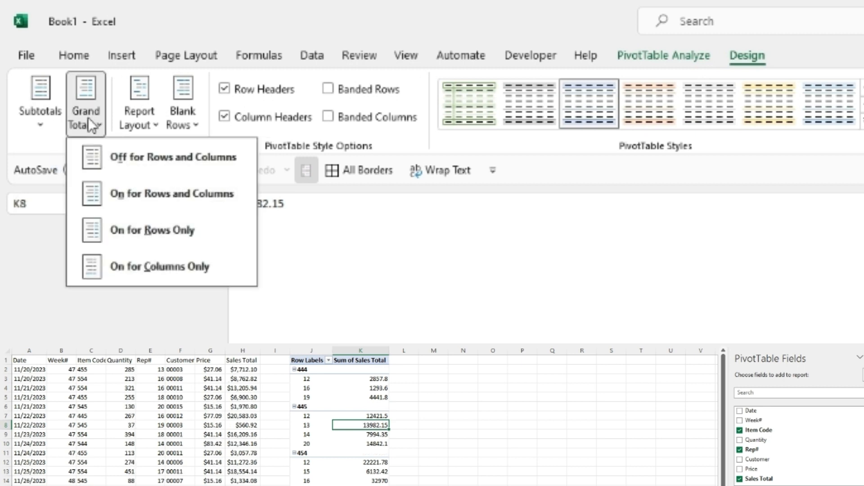
{"action": "left_click", "coordinate": [138, 118]}
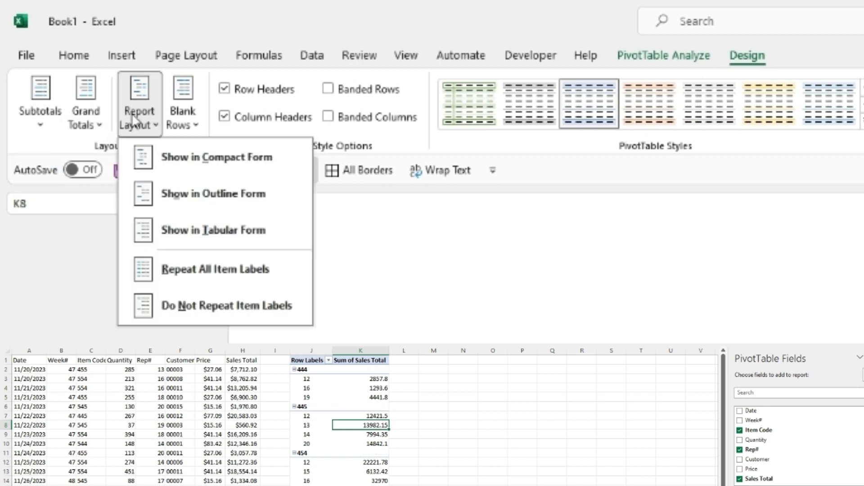
{"action": "left_click", "coordinate": [161, 233]}
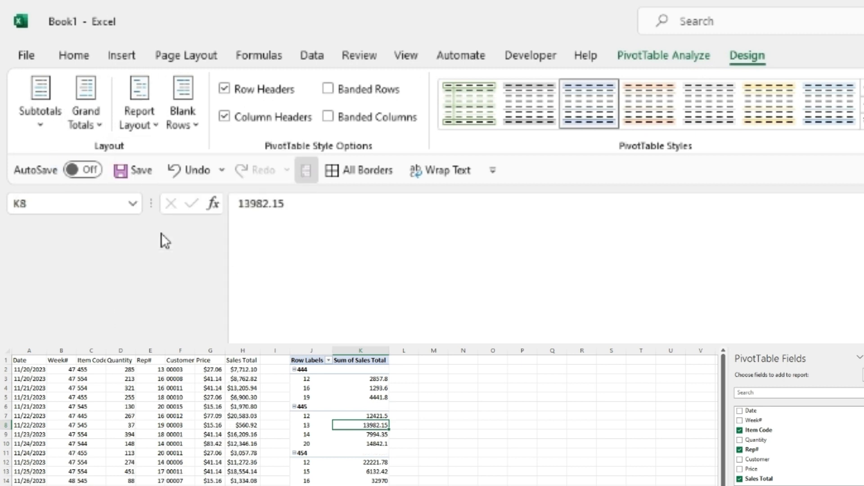
{"action": "left_click", "coordinate": [146, 110]}
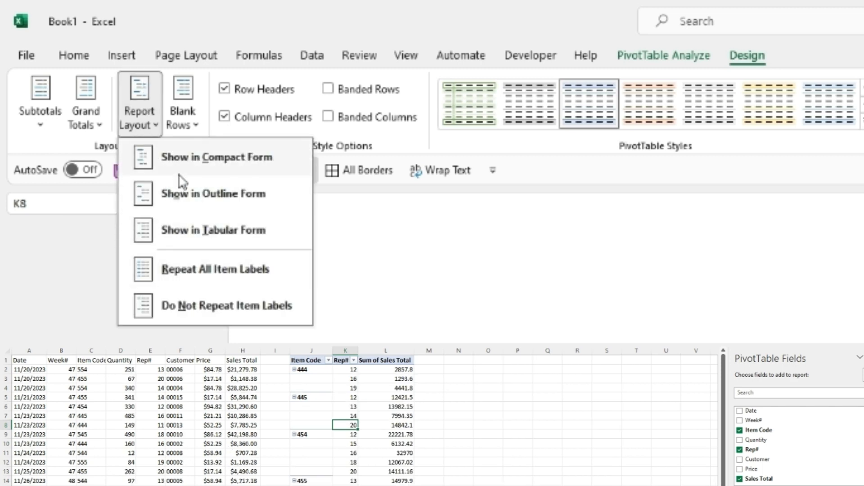
{"action": "left_click", "coordinate": [182, 275]}
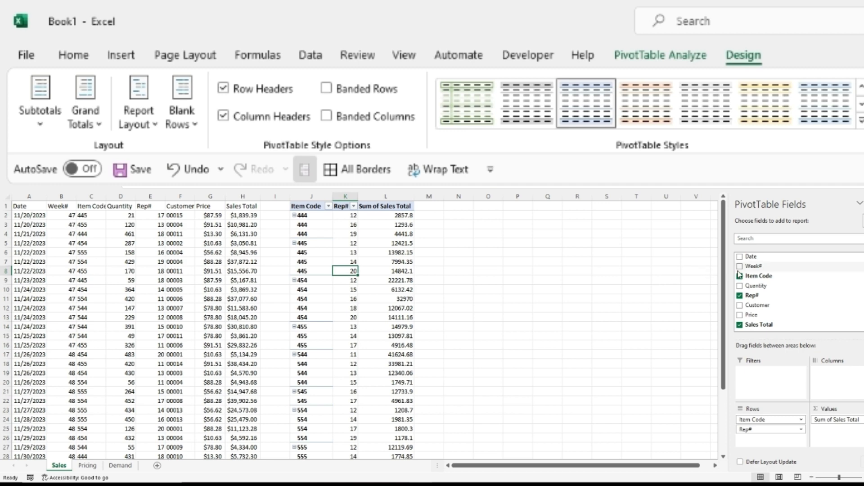
Step: Add the Week# field to the PivotTable's Columns area
{"action": "left_click_drag", "start_coordinate": [745, 268], "coordinate": [822, 378]}
{"action": "left_click_drag", "start_coordinate": [793, 308], "coordinate": [818, 310]}
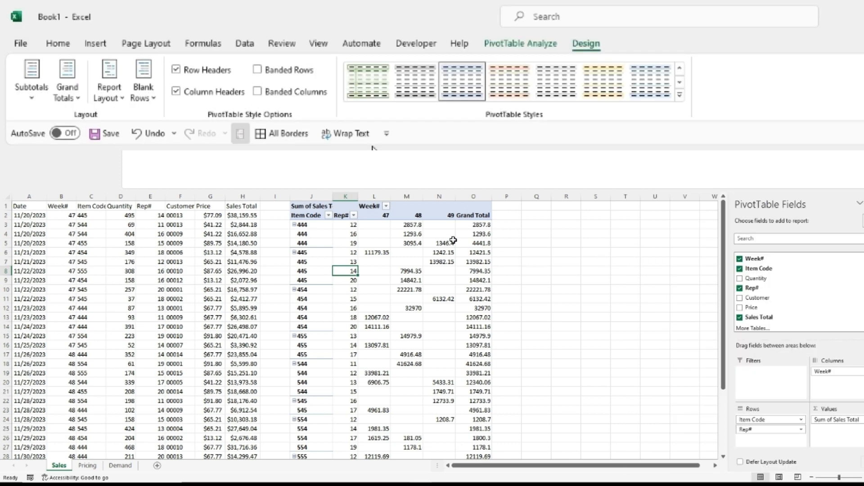
Step: Insert a Clustered Column PivotChart from the PivotTable and move it to the empty cells beside the table
{"action": "left_click", "coordinate": [95, 43]}
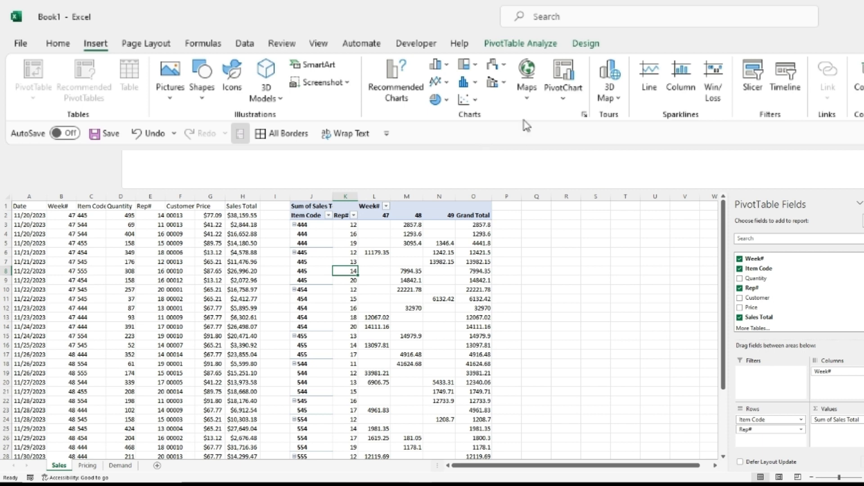
{"action": "left_click", "coordinate": [563, 97]}
{"action": "left_click", "coordinate": [585, 120]}
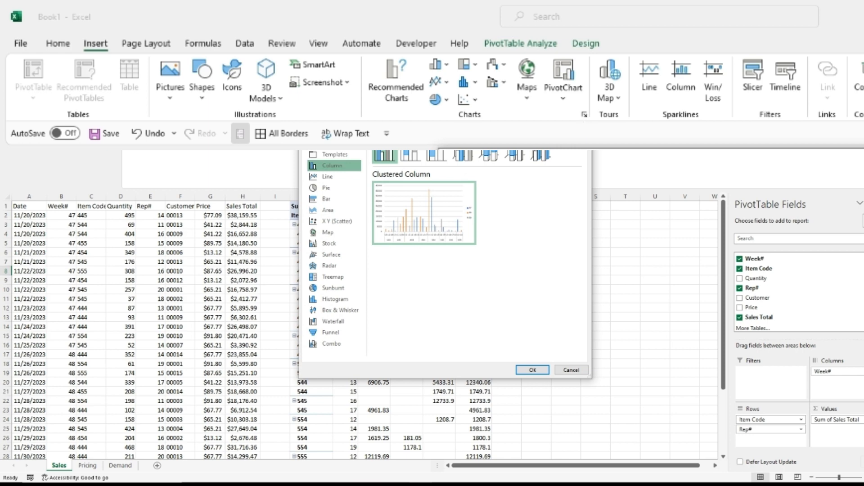
{"action": "left_click", "coordinate": [532, 369]}
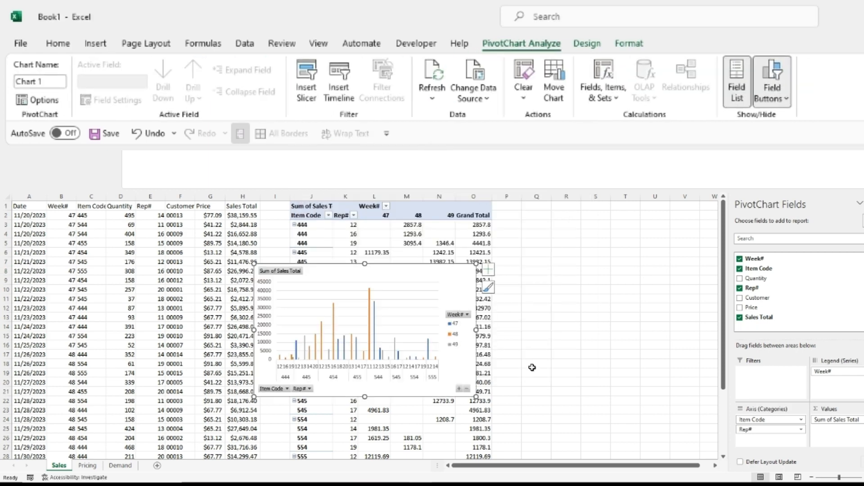
{"action": "left_click_drag", "start_coordinate": [413, 265], "coordinate": [662, 260]}
Step: Refresh the PivotTable so that it and its chart use the recalculated Sales data
{"action": "left_click", "coordinate": [231, 279]}
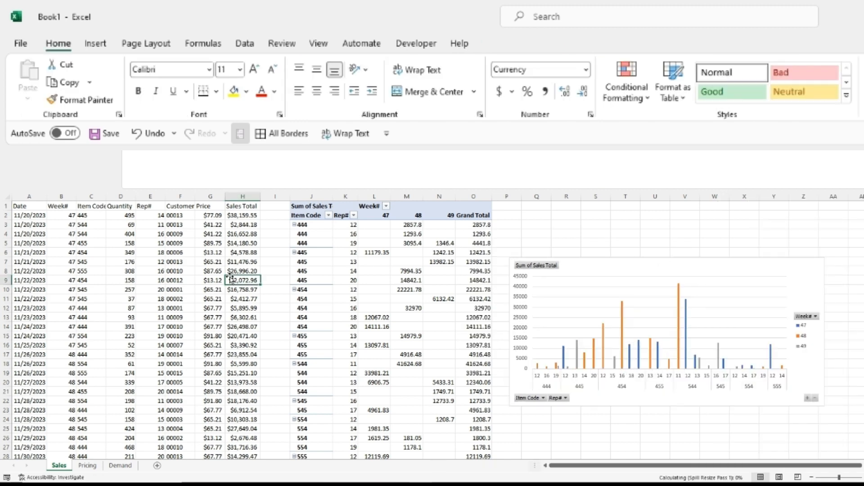
{"action": "left_click", "coordinate": [364, 274]}
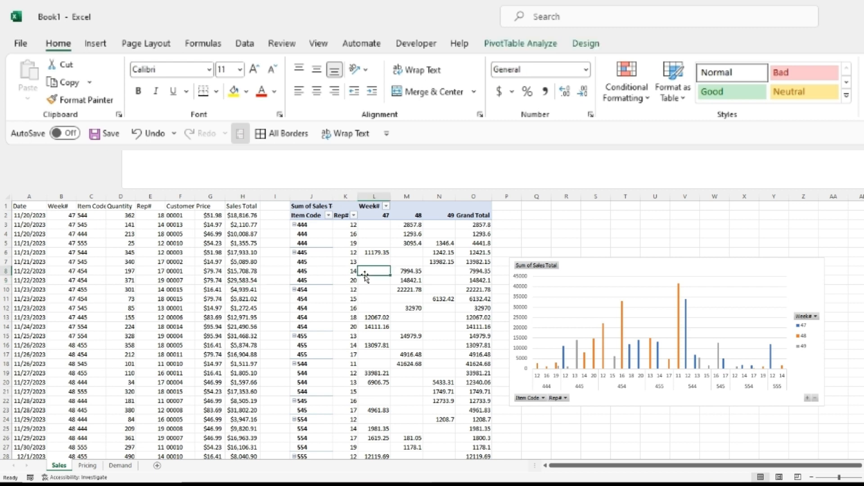
{"action": "right_click", "coordinate": [365, 276]}
{"action": "key", "text": "r"}
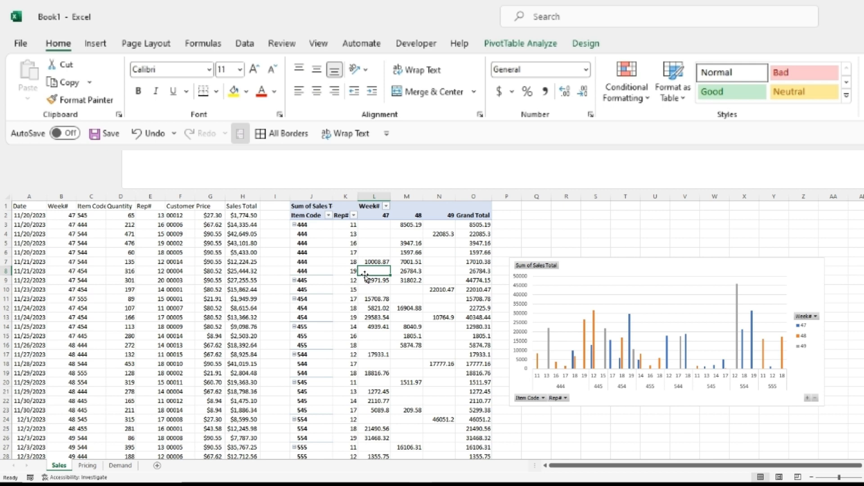
Step: Copy the Sales data range A1:H35 and paste it back over itself as values only, starting at A1
{"action": "key", "text": "ctrl+Left"}
{"action": "key", "text": "ctrl+Left"}
{"action": "key", "text": "ctrl+Left"}
{"action": "key", "text": "ctrl+Left"}
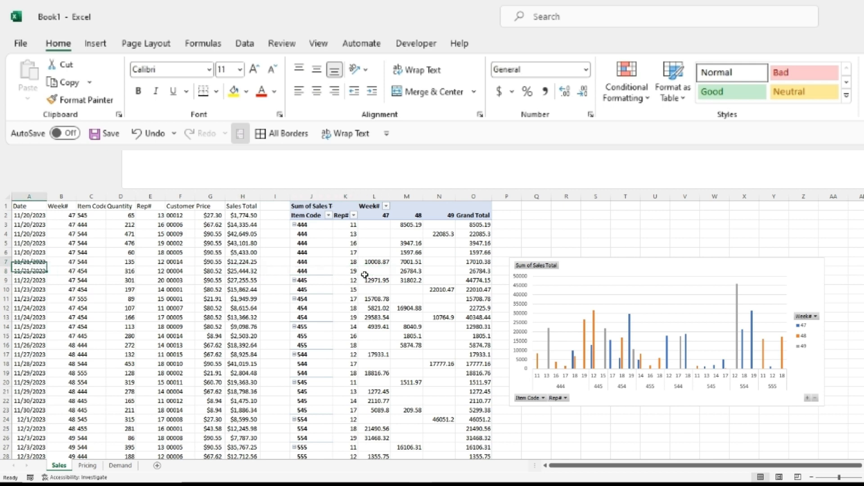
{"action": "key", "text": "ctrl+Up"}
{"action": "key", "text": "ctrl+shift+Right"}
{"action": "key", "text": "ctrl+shift+Down"}
{"action": "key", "text": "ctrl+c"}
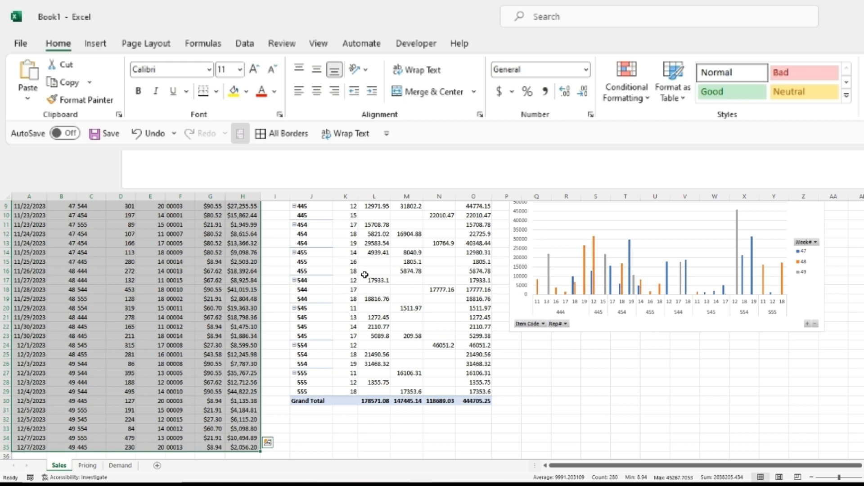
{"action": "key", "text": "ctrl+Home"}
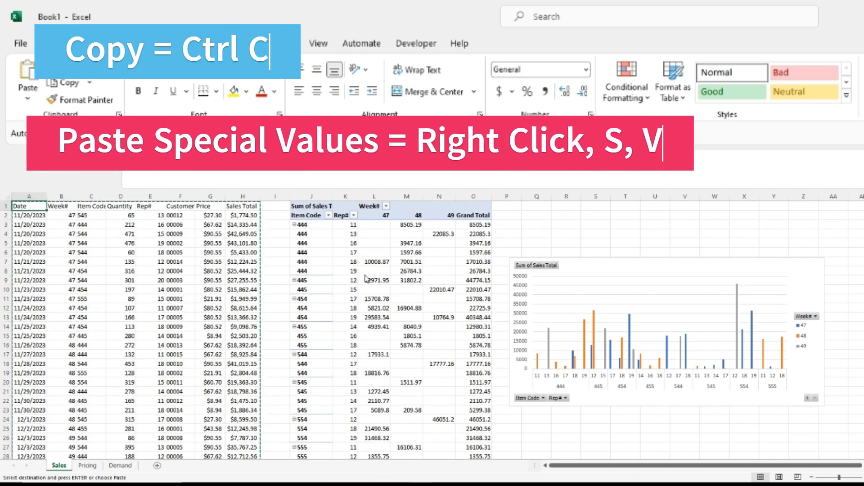
{"action": "key", "text": "shift+F10"}
{"action": "key", "text": "s"}
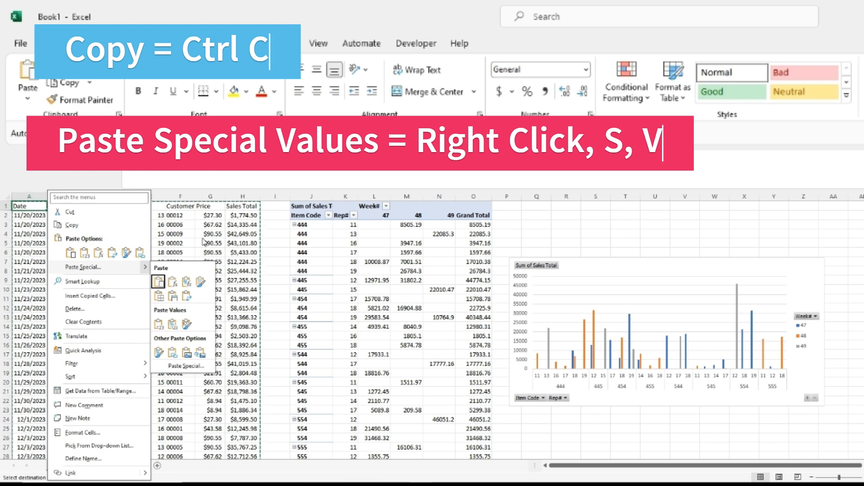
{"action": "key", "text": "v"}
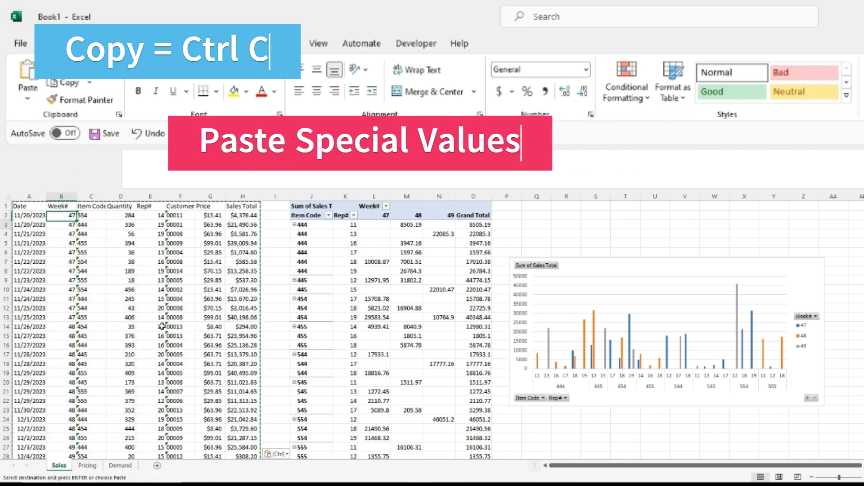
Step: Refresh the PivotTable from the Sales data that is now fixed values
{"action": "key", "text": "Right"}
{"action": "key", "text": "Right"}
{"action": "key", "text": "Right"}
{"action": "key", "text": "Right"}
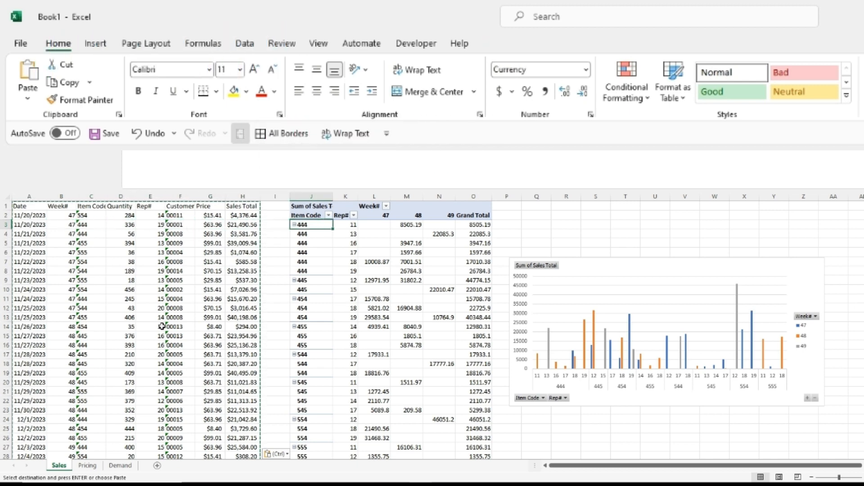
{"action": "key", "text": "Left"}
{"action": "key", "text": "Left"}
{"action": "key", "text": "Left"}
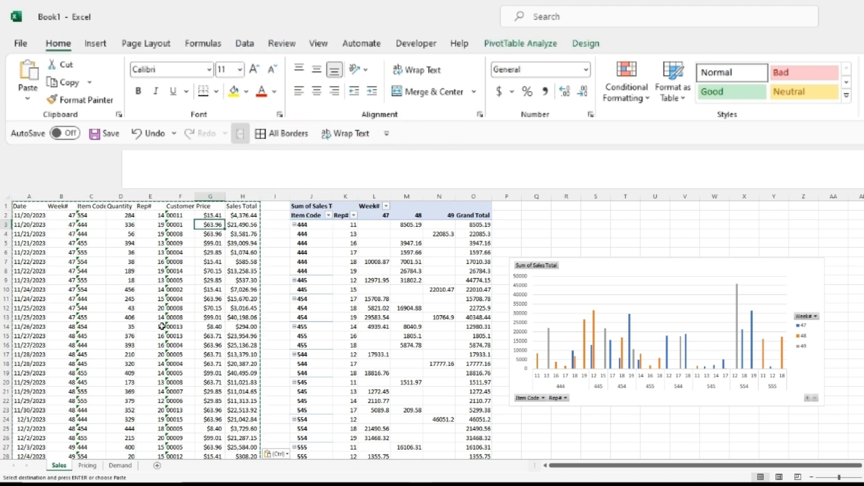
{"action": "key", "text": "Right"}
{"action": "key", "text": "Right"}
{"action": "key", "text": "Right"}
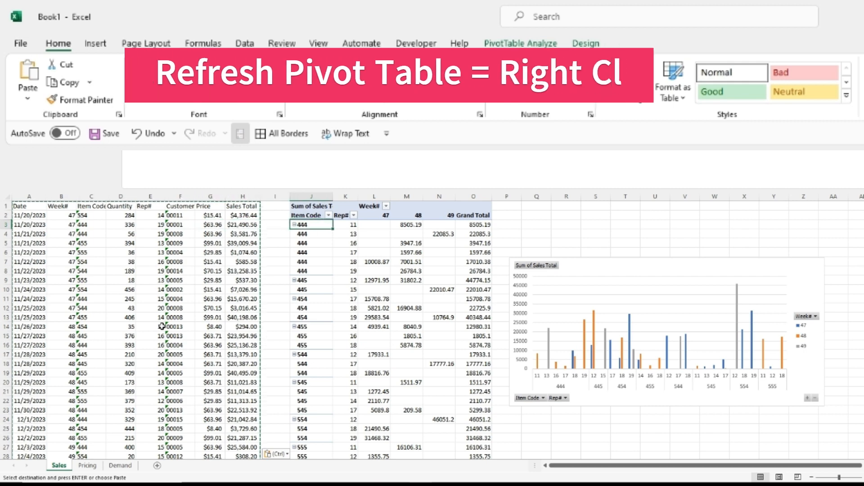
{"action": "key", "text": "Menu"}
{"action": "key", "text": "r"}
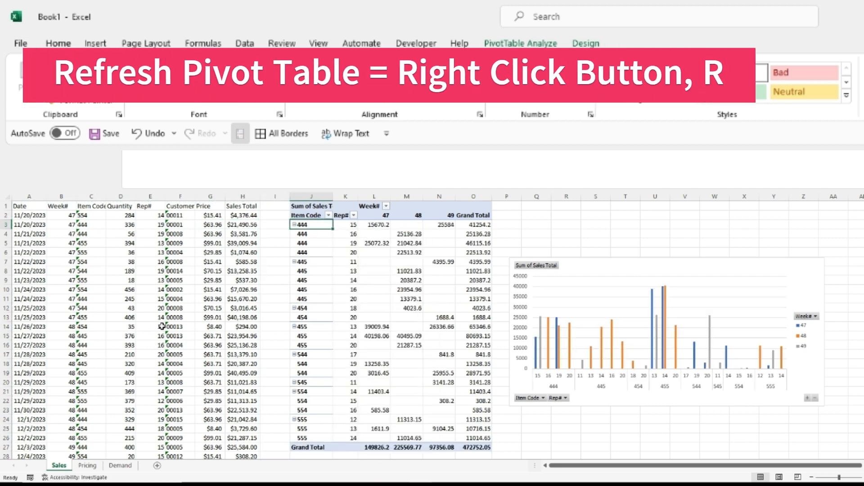
Step: Review the Sales data, then look at the Pricing and Demand sheets
{"action": "key", "text": "Left"}
{"action": "key", "text": "Left"}
{"action": "key", "text": "Left"}
{"action": "key", "text": "Left"}
{"action": "key", "text": "Left"}
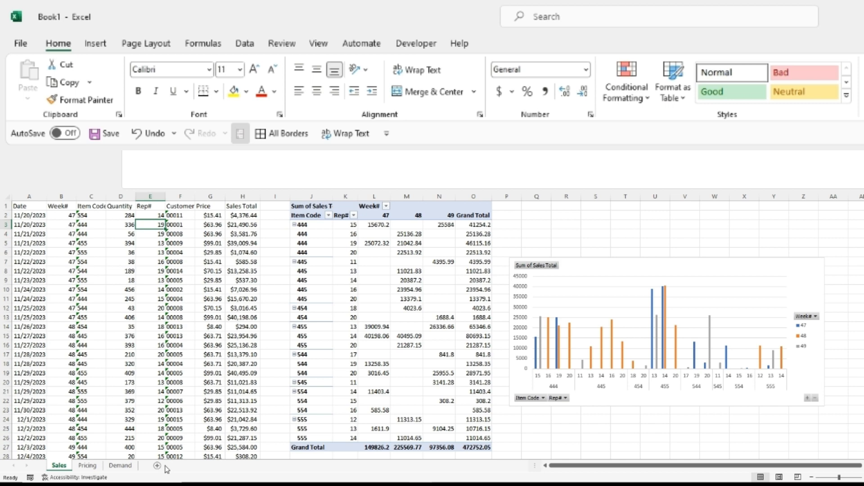
{"action": "left_click", "coordinate": [87, 465]}
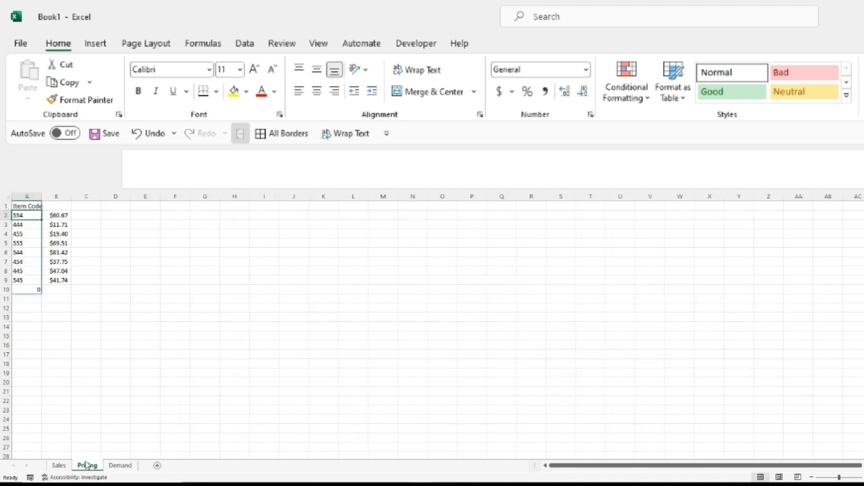
{"action": "left_click", "coordinate": [120, 465]}
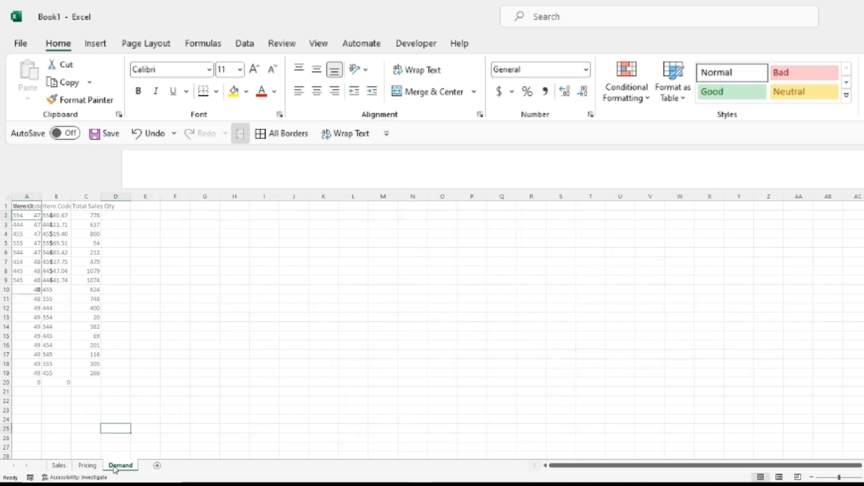
Step: Add a new worksheet after Demand and name it Manufacturing
{"action": "left_click", "coordinate": [157, 466]}
{"action": "double_click", "coordinate": [153, 466]}
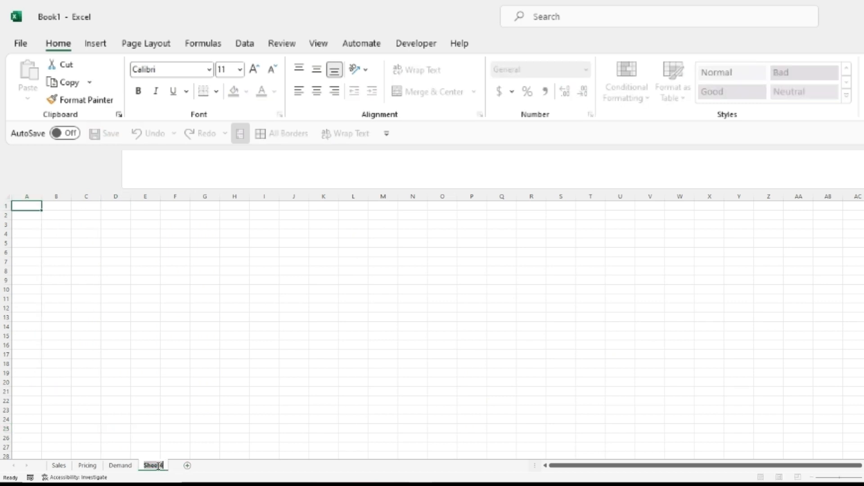
{"action": "type", "text": "Manifacturing"}
{"action": "key", "text": "Return"}
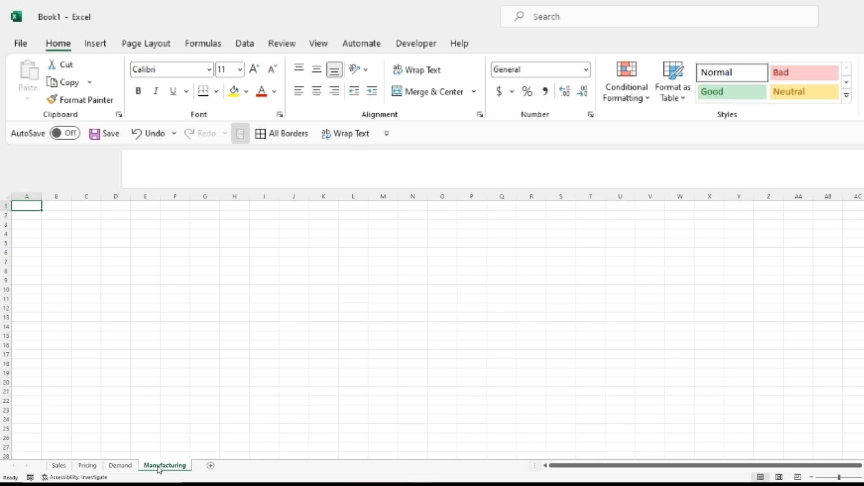
Step: Enter the headings Line 1, Line 2 and Line 3 in cells B1 to D1 of the Manufacturing sheet
{"action": "key", "text": "Right"}
{"action": "type", "text": "Line"}
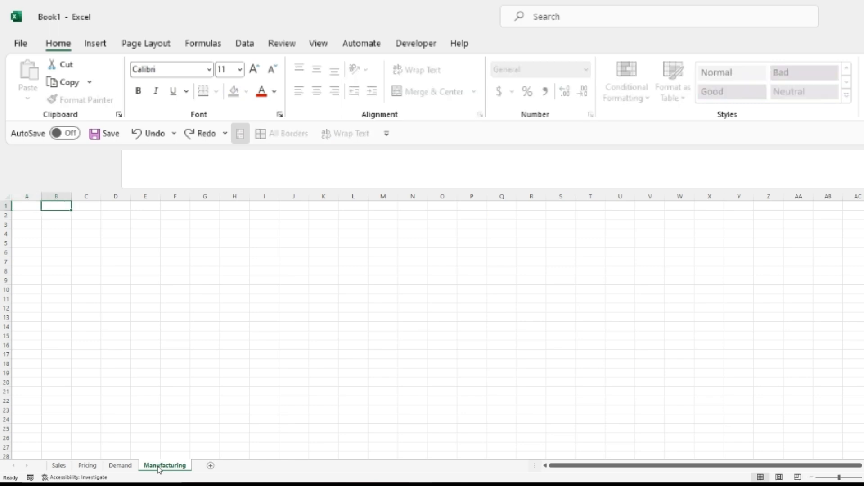
{"action": "type", "text": " 1"}
{"action": "key", "text": "Tab"}
{"action": "type", "text": "Line 2"}
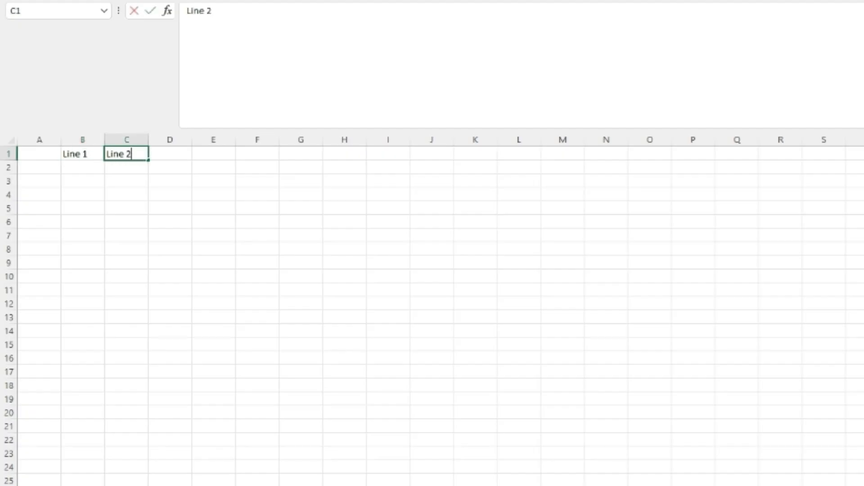
{"action": "key", "text": "Tab"}
{"action": "type", "text": "Li"}
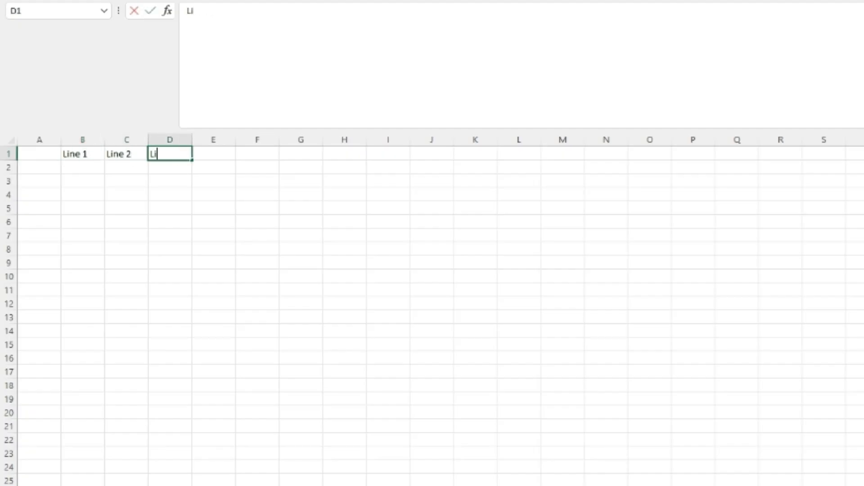
{"action": "type", "text": "ne 4"}
{"action": "key", "text": "BackSpace"}
{"action": "type", "text": "3"}
{"action": "key", "text": "Return"}
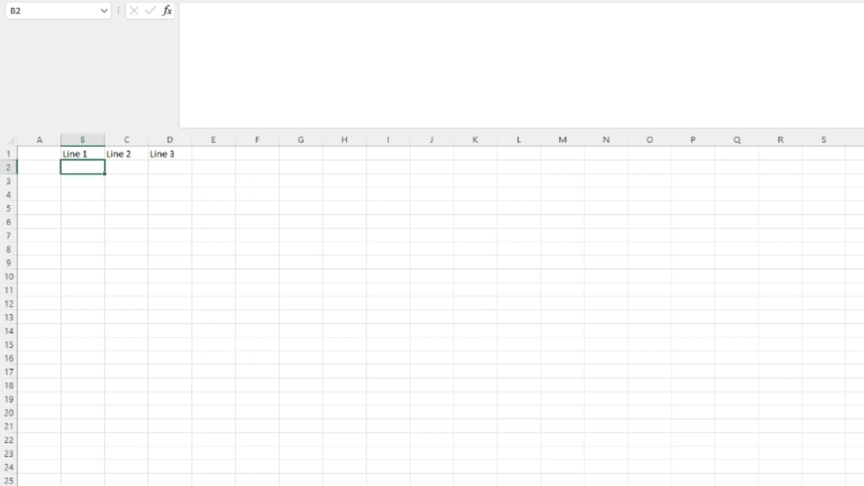
Step: Enter today's date, 11/20/2023, in A2 and the next-day formula =A2+1 in A3
{"action": "key", "text": "Left"}
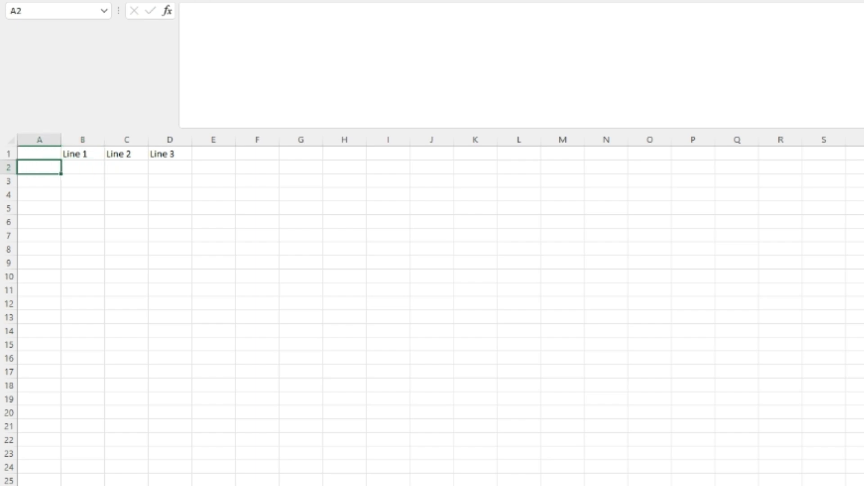
{"action": "key", "text": "ctrl+semicolon"}
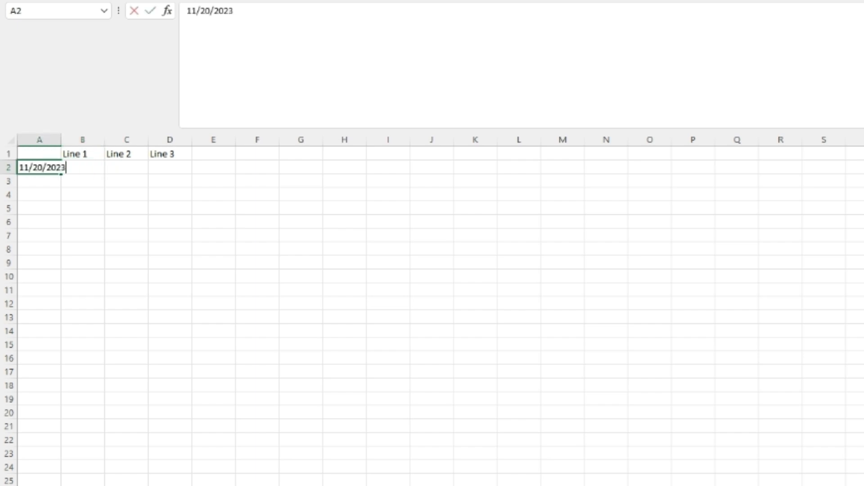
{"action": "key", "text": "Return"}
{"action": "type", "text": "="}
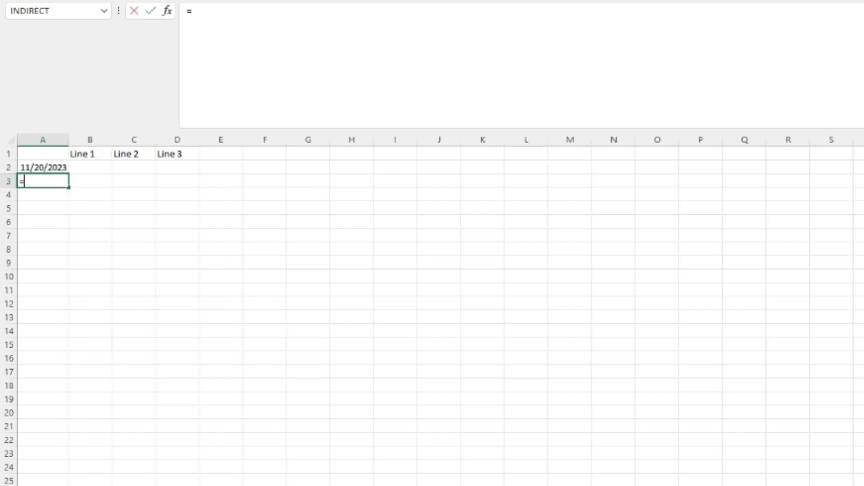
{"action": "key", "text": "Up"}
{"action": "type", "text": "+1"}
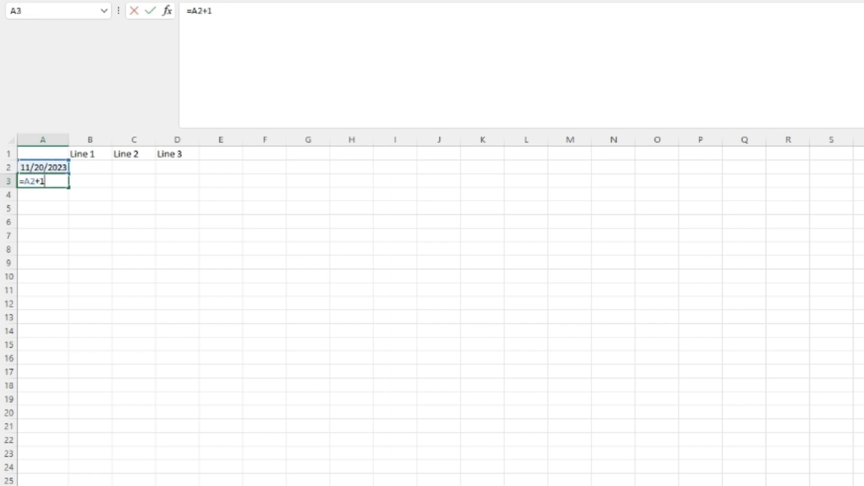
{"action": "key", "text": "Return"}
Step: Fill the next-day formula from A3 down to A14
{"action": "key", "text": "Down"}
{"action": "key", "text": "Down"}
{"action": "key", "text": "Down"}
{"action": "key", "text": "Down"}
{"action": "key", "text": "Down"}
{"action": "key", "text": "Down"}
{"action": "key", "text": "Down"}
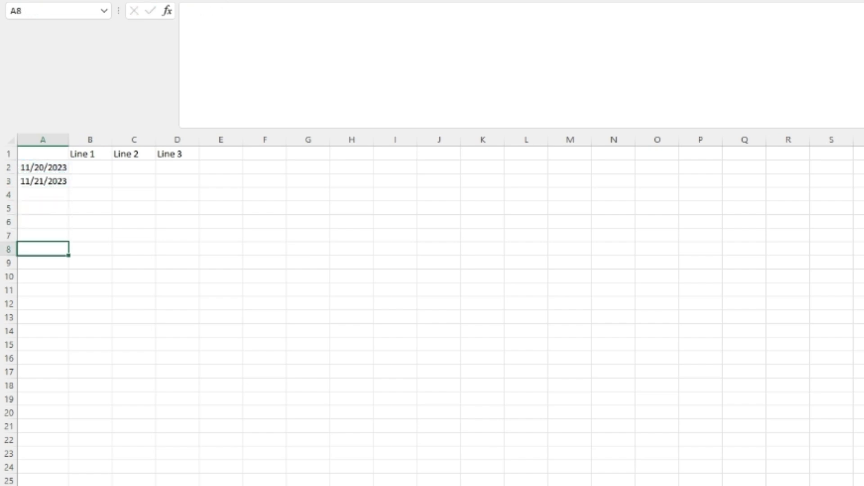
{"action": "key", "text": "Down"}
{"action": "key", "text": "Down"}
{"action": "key", "text": "Down"}
{"action": "key", "text": "ctrl+shift+Up"}
{"action": "key", "text": "ctrl+d"}
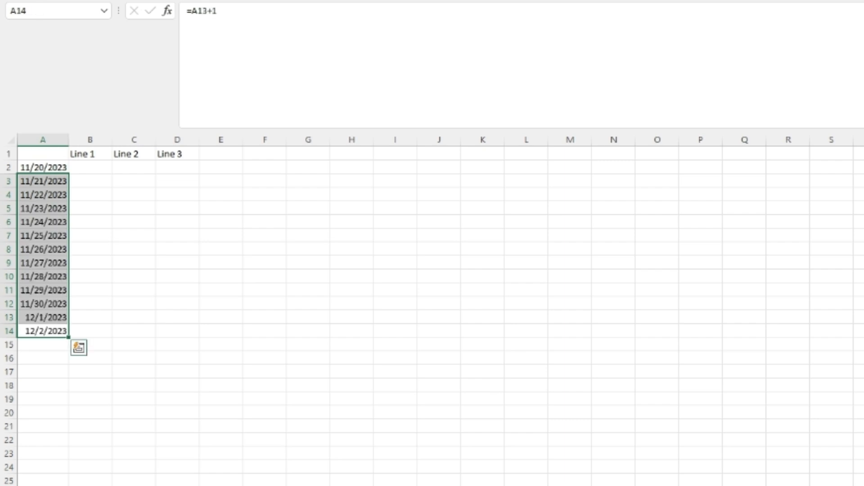
Step: Extend the date formula in column A by two more rows, down to A16
{"action": "key", "text": "shift+Down"}
{"action": "key", "text": "shift+Down"}
{"action": "key", "text": "Down"}
{"action": "key", "text": "Up"}
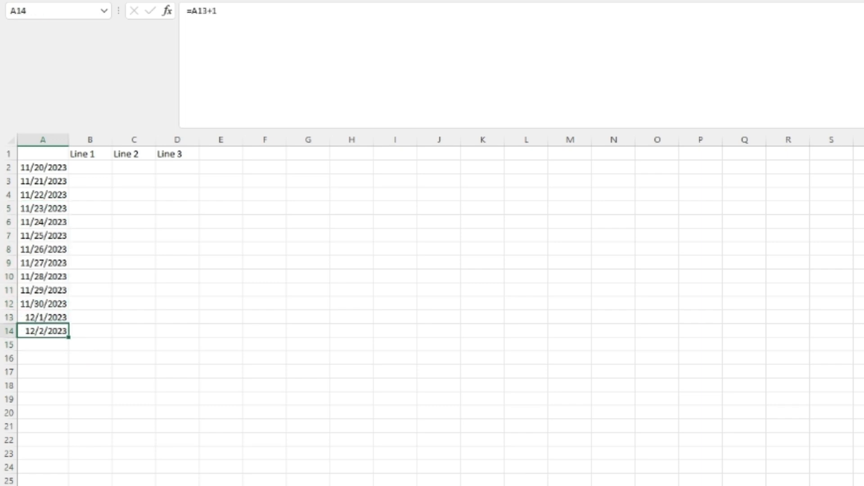
{"action": "key", "text": "Down"}
{"action": "key", "text": "ctrl+d"}
{"action": "key", "text": "Down"}
{"action": "key", "text": "ctrl+d"}
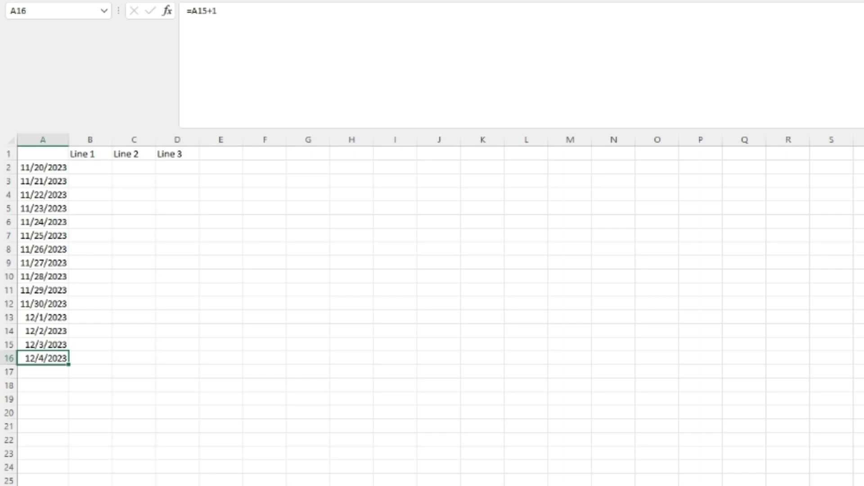
Step: Insert a column before Line 1 with the heading Week #, and enter the heading Day in A1
{"action": "key", "text": "Right"}
{"action": "key", "text": "ctrl+space"}
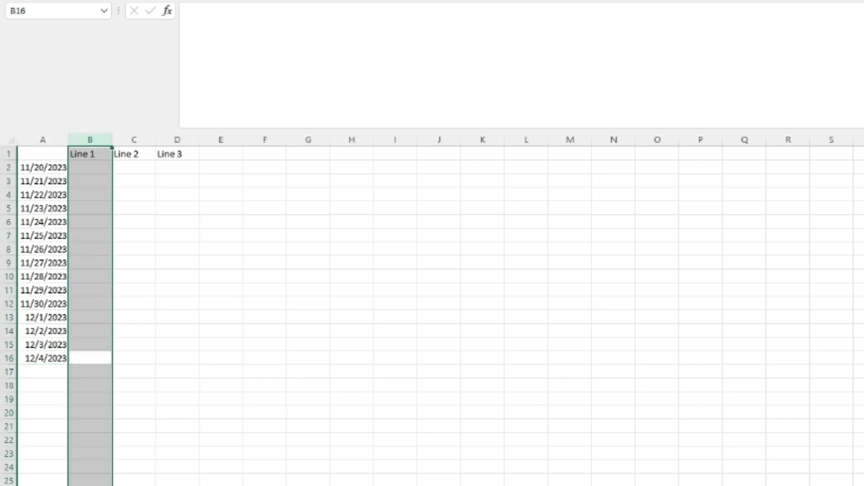
{"action": "key", "text": "ctrl+shift+plus"}
{"action": "key", "text": "ctrl+Up"}
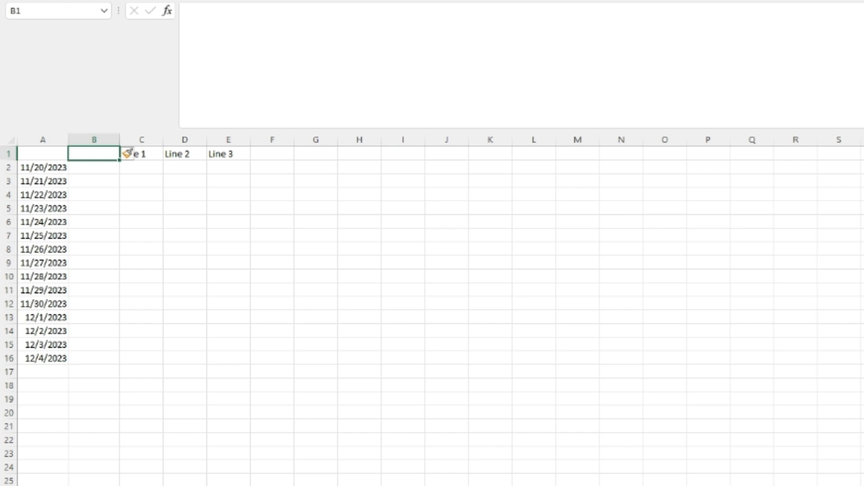
{"action": "type", "text": "Week #"}
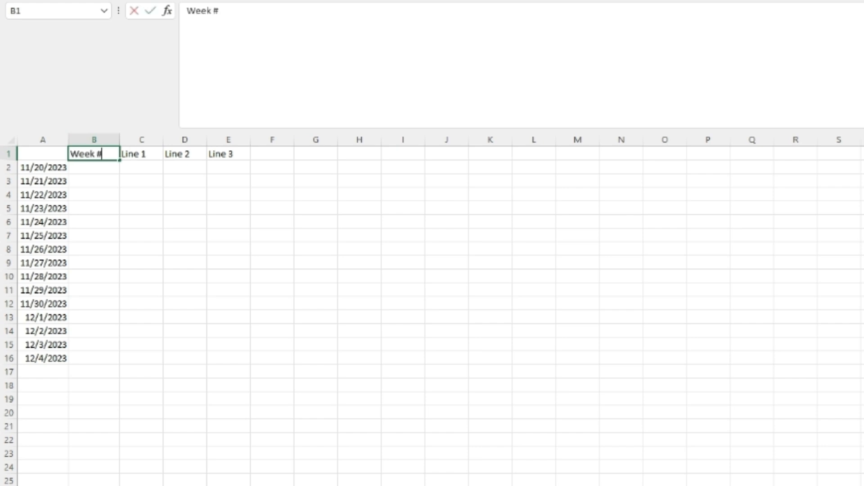
{"action": "key", "text": "Left"}
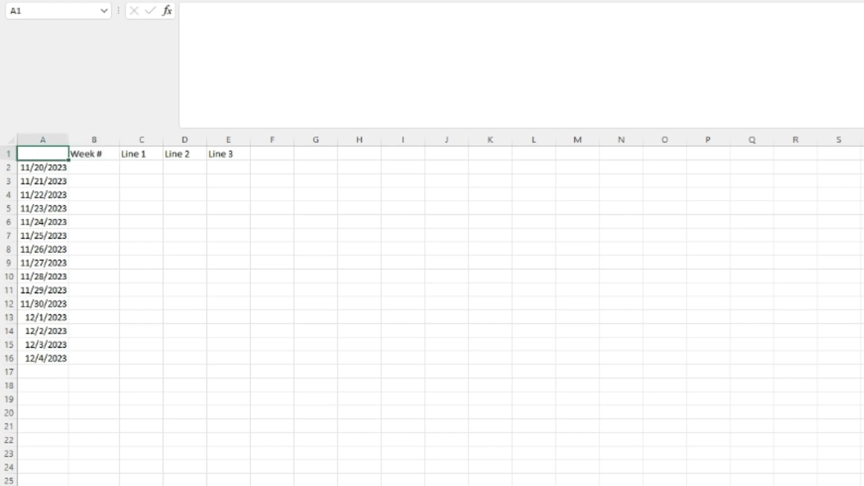
{"action": "type", "text": "Day"}
{"action": "key", "text": "Down"}
Step: Enter the formula =WEEKNUM(A2) in B2 to get the week number of the first date
{"action": "key", "text": "Right"}
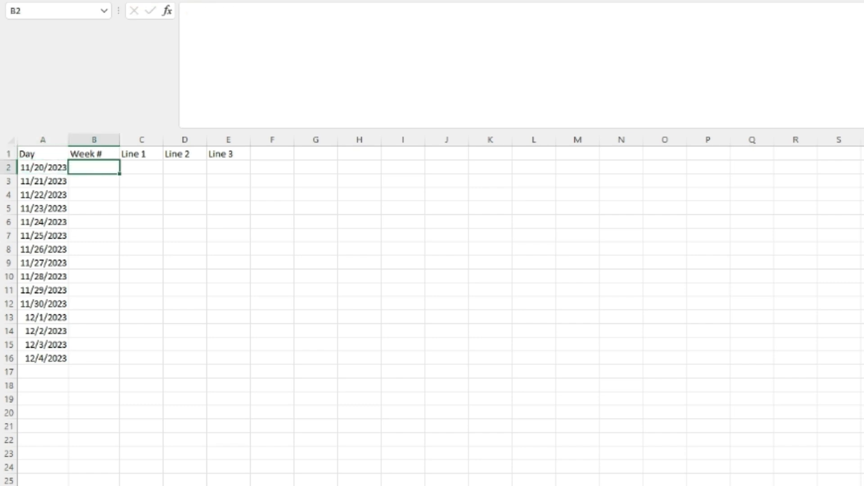
{"action": "type", "text": "=week"}
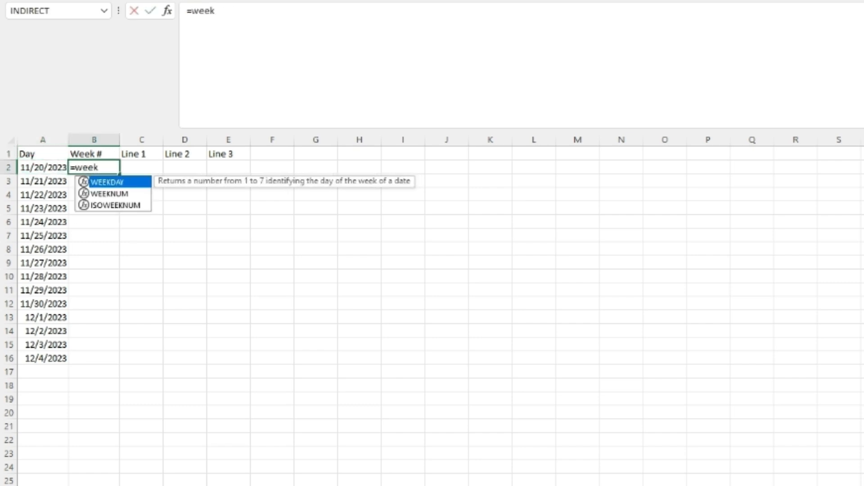
{"action": "key", "text": "Down"}
{"action": "key", "text": "Tab"}
{"action": "key", "text": "Left"}
{"action": "key", "text": "Return"}
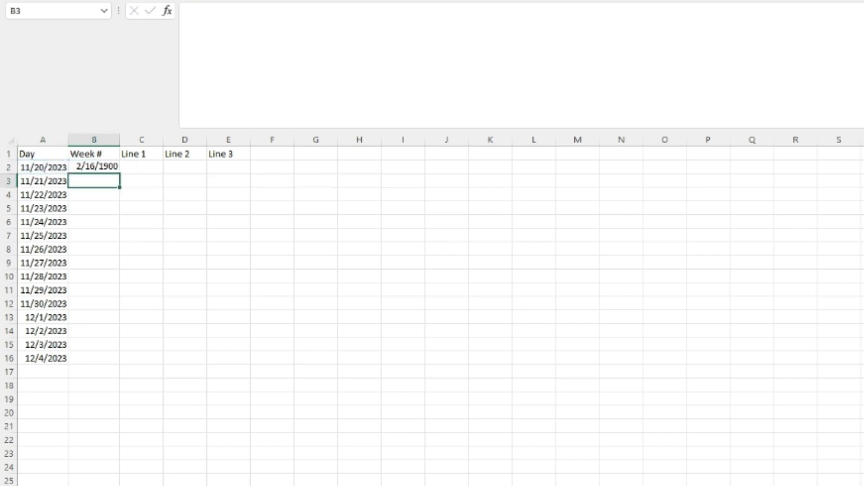
Step: Fill the WEEKNUM formula down to B16 and apply the General number format to B2:B16
{"action": "key", "text": "Left"}
{"action": "key", "text": "ctrl+Down"}
{"action": "key", "text": "Right"}
{"action": "key", "text": "ctrl+shift+Up"}
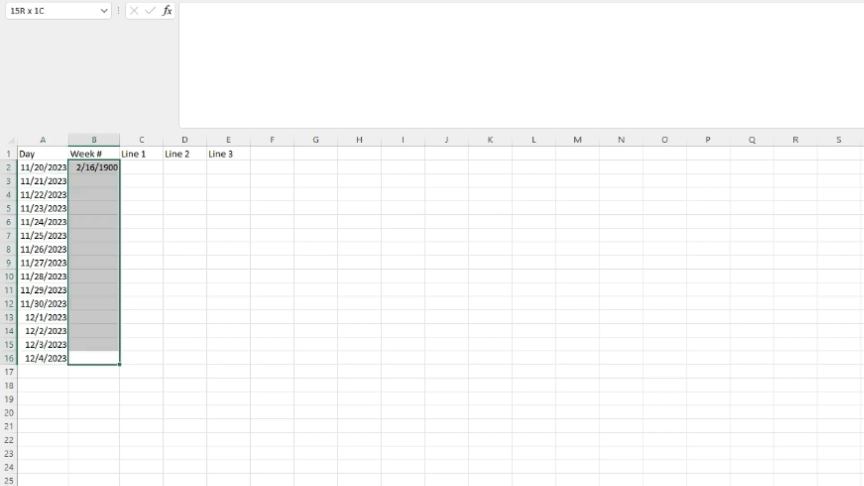
{"action": "key", "text": "ctrl+d"}
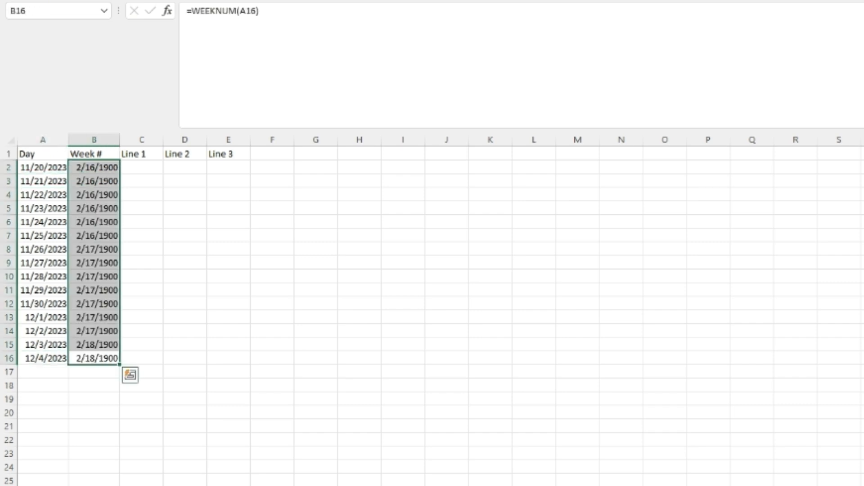
{"action": "key", "text": "ctrl+shift+grave"}
{"action": "key", "text": "Right"}
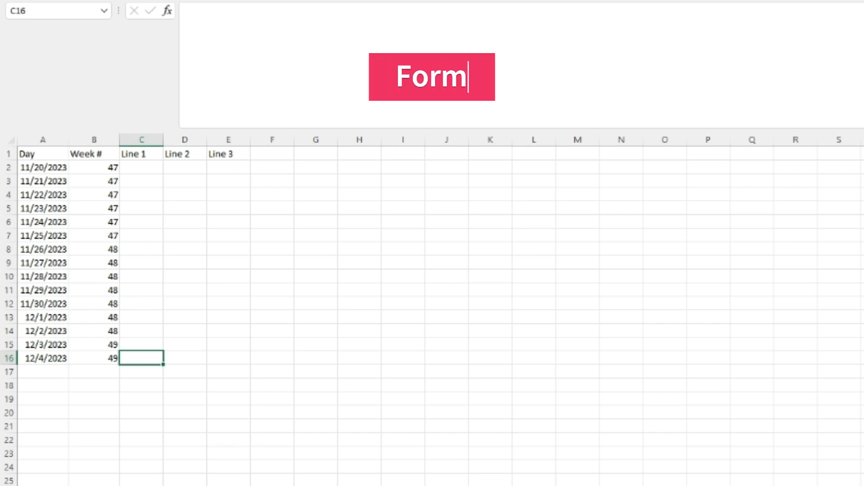
Step: Copy the Line 1 to Line 3 headings in C1:E1 and paste them transposed at A1 of a new sheet
{"action": "key", "text": "ctrl+Up"}
{"action": "key", "text": "Down"}
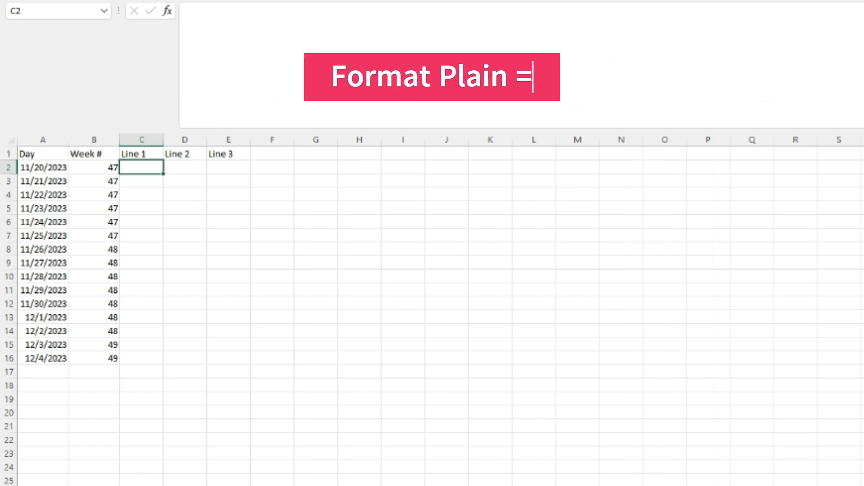
{"action": "key", "text": "Up"}
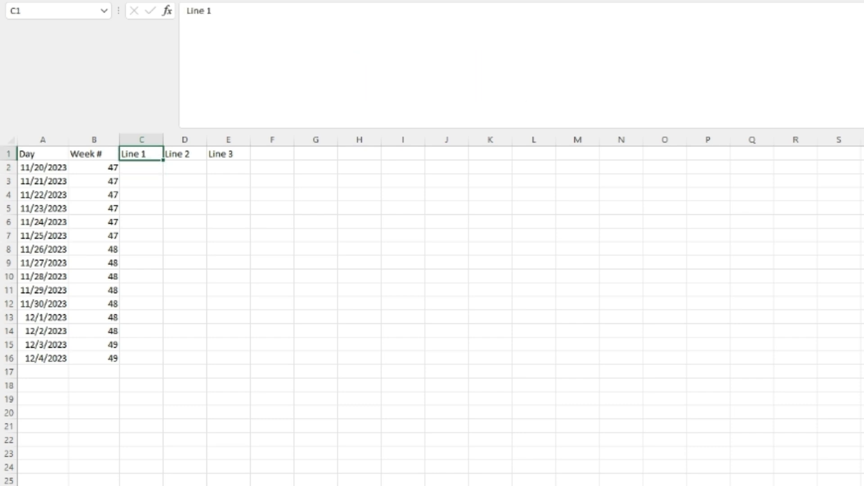
{"action": "key", "text": "ctrl+shift+Right"}
{"action": "key", "text": "ctrl+c"}
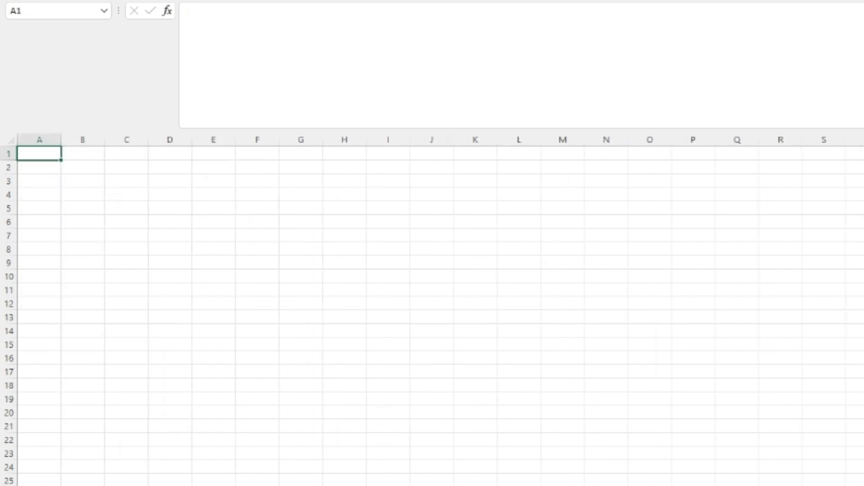
{"action": "key", "text": "shift+F10"}
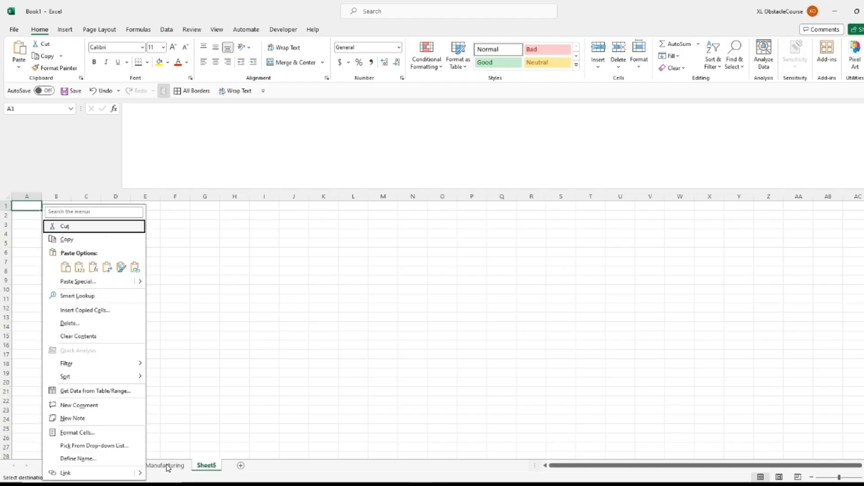
{"action": "key", "text": "s"}
{"action": "key", "text": "t"}
Step: Insert a row above the line names and enter the headings Machine in A1 and Daily Capacity in B1
{"action": "key", "text": "Up"}
{"action": "key", "text": "shift+space"}
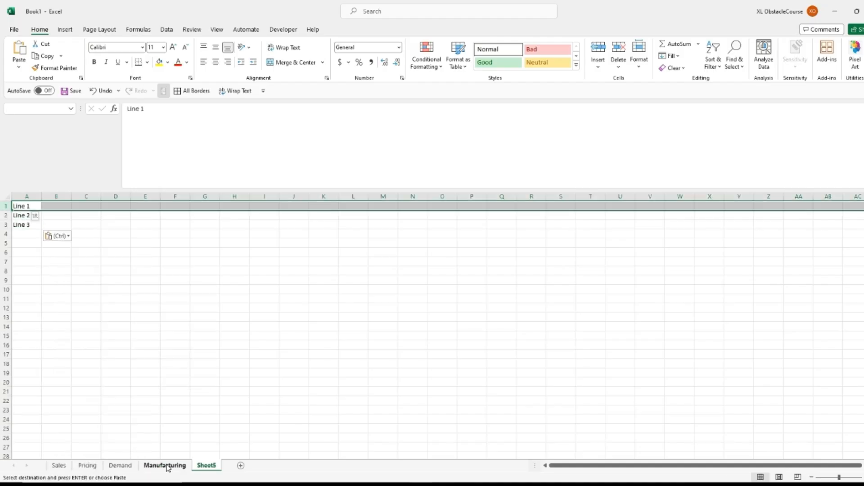
{"action": "key", "text": "Escape"}
{"action": "key", "text": "ctrl+shift+plus"}
{"action": "key", "text": "Up"}
{"action": "type", "text": "Machine"}
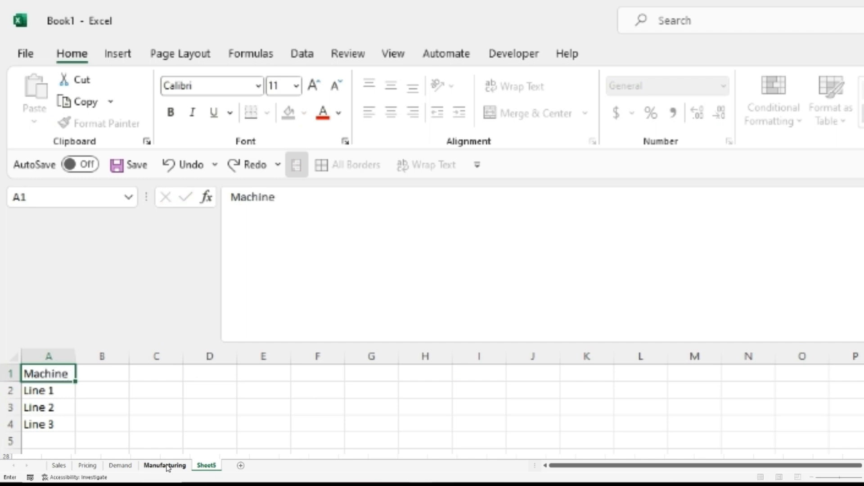
{"action": "key", "text": "Tab"}
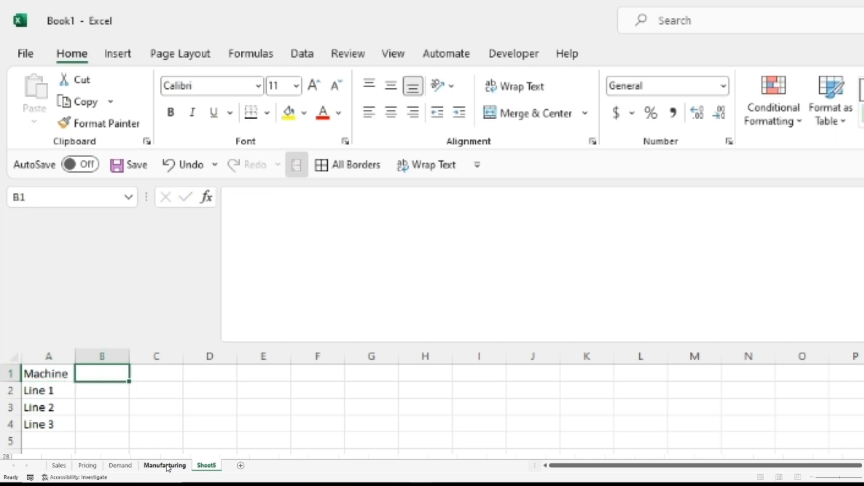
{"action": "type", "text": "Daily Capacity"}
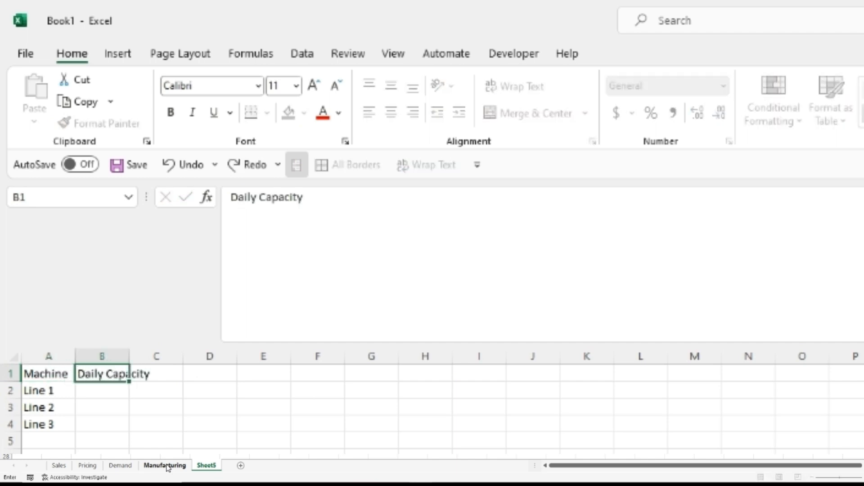
{"action": "key", "text": "Return"}
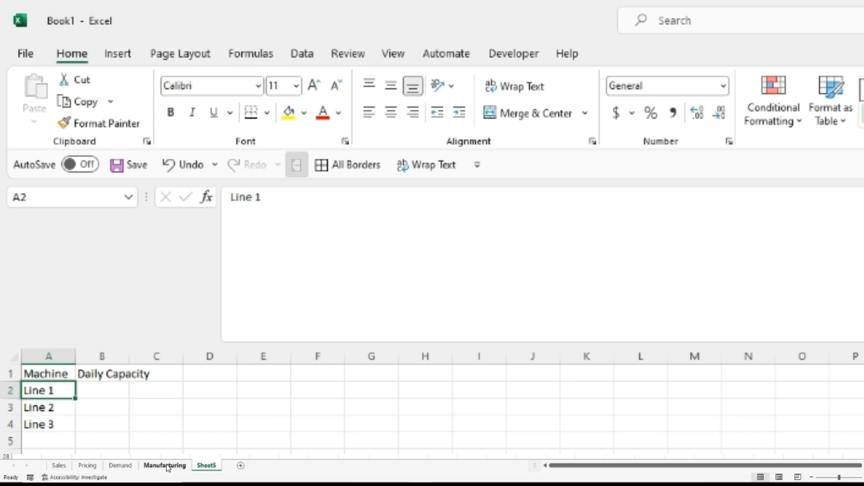
Step: Enter daily capacities of 300 for Line 1, 600 for Line 2 and 450 for Line 3 in B2:B4
{"action": "key", "text": "Tab"}
{"action": "type", "text": "300"}
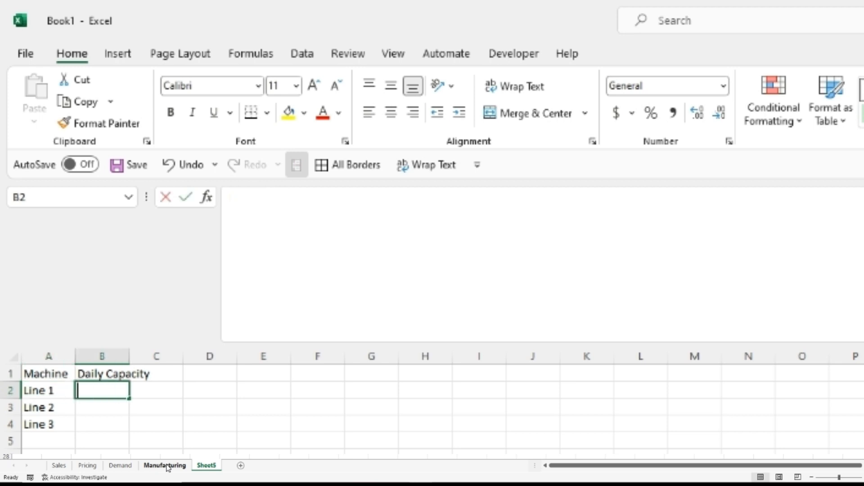
{"action": "key", "text": "Return"}
{"action": "type", "text": "600"}
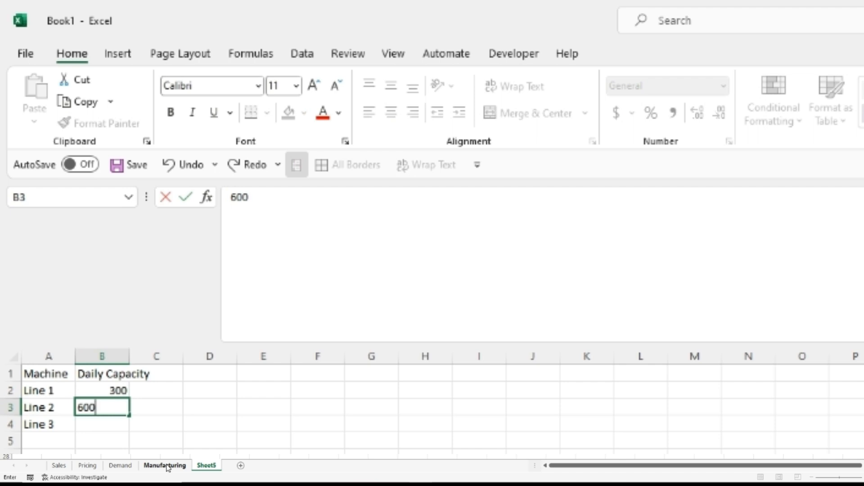
{"action": "key", "text": "Return"}
{"action": "type", "text": "450"}
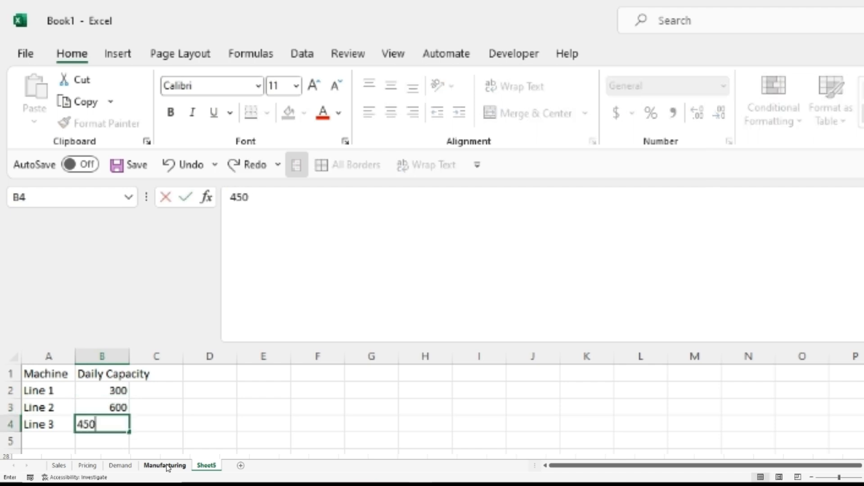
{"action": "key", "text": "Return"}
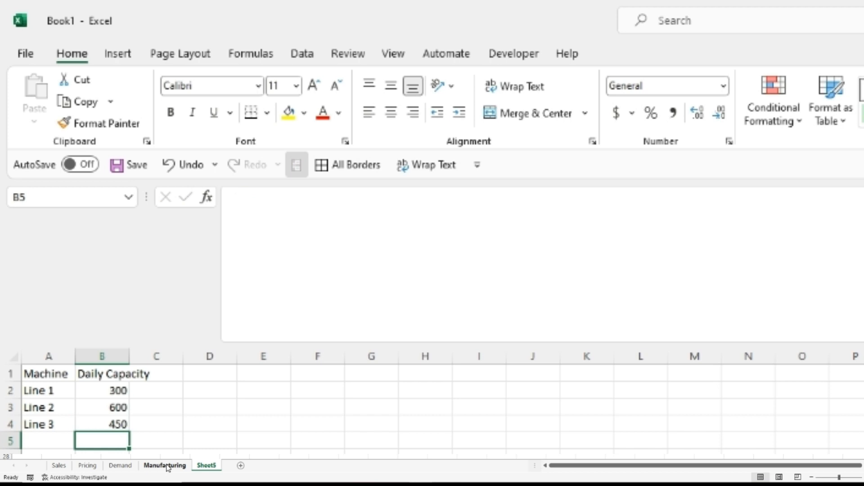
Step: Create a PivotTable from the Demand sheet's range A1:C20, placed at F4 of that same sheet
{"action": "left_click", "coordinate": [167, 466]}
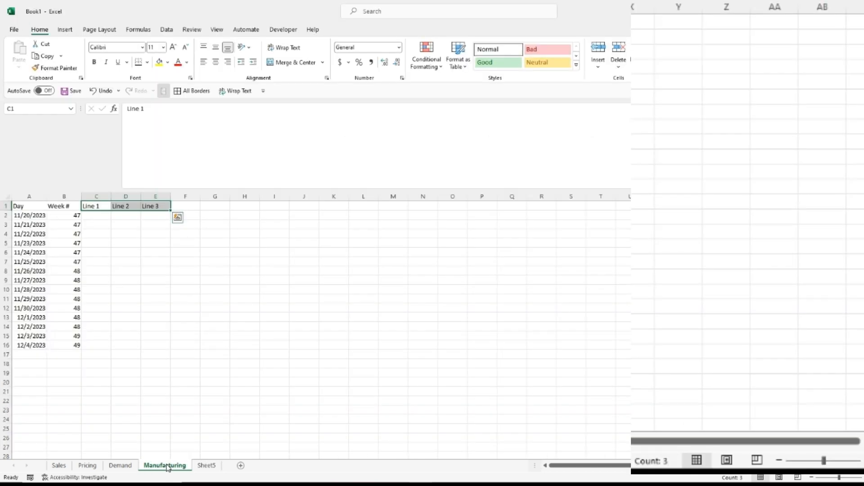
{"action": "key", "text": "ctrl+Page_Up"}
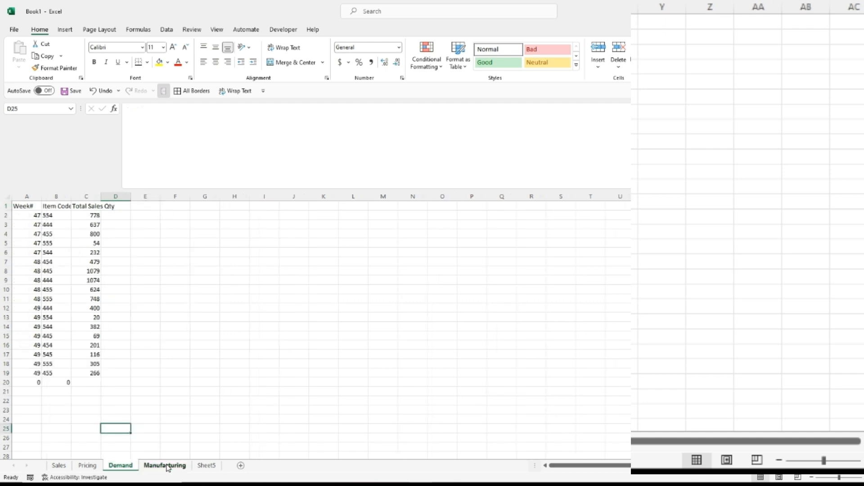
{"action": "key", "text": "ctrl+Up"}
{"action": "key", "text": "Right"}
{"action": "key", "text": "Down"}
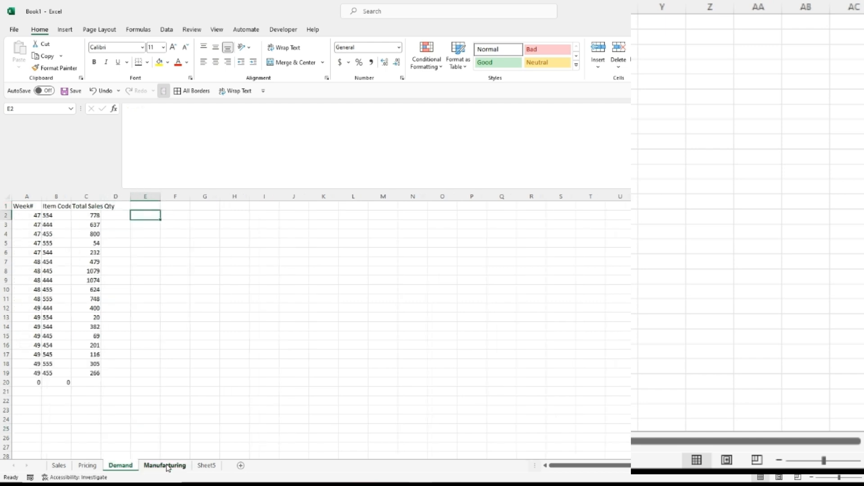
{"action": "key", "text": "Right"}
{"action": "key", "text": "alt+d"}
{"action": "key", "text": "p"}
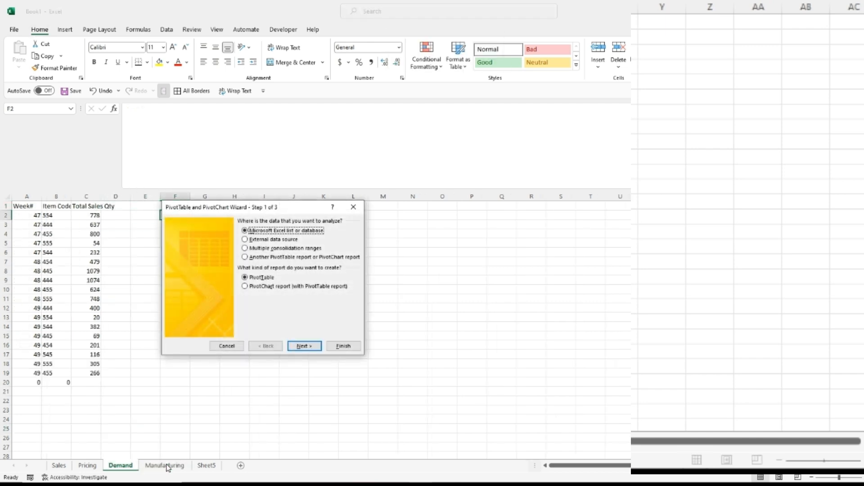
{"action": "key", "text": "Return"}
{"action": "key", "text": "ctrl+Left"}
{"action": "key", "text": "ctrl+Left"}
{"action": "key", "text": "Up"}
{"action": "key", "text": "ctrl+shift+Down"}
{"action": "key", "text": "ctrl+shift+Right"}
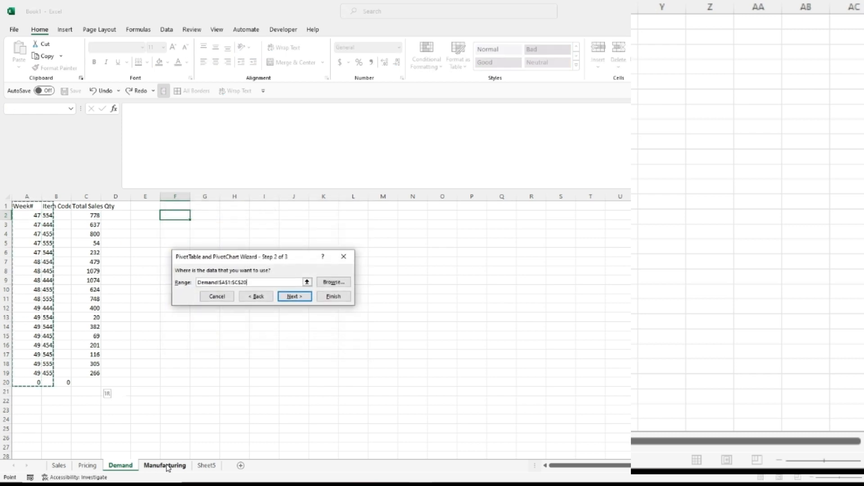
{"action": "key", "text": "shift+Right"}
{"action": "key", "text": "Return"}
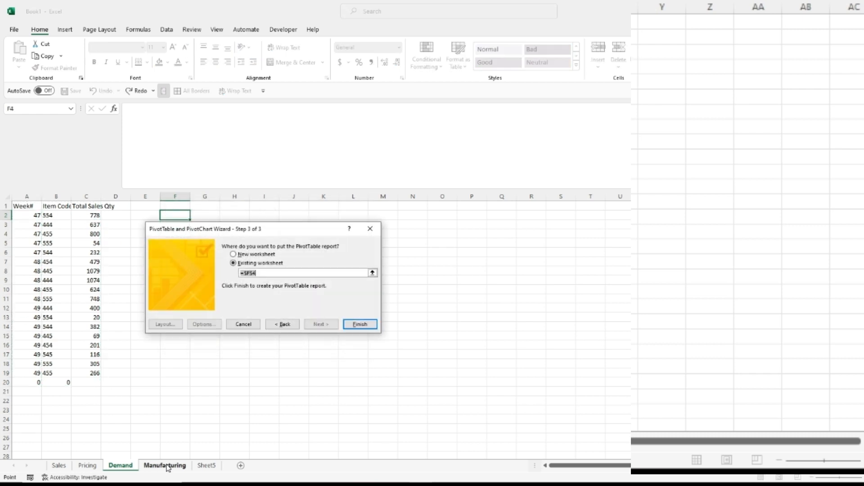
{"action": "key", "text": "Return"}
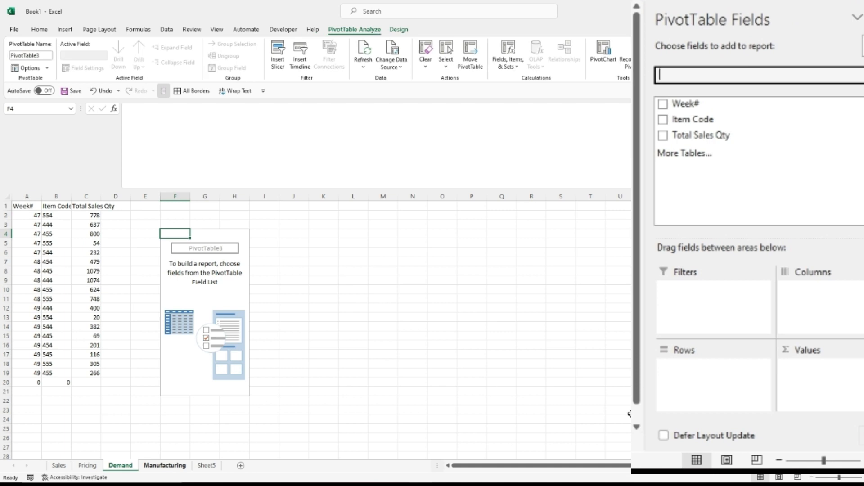
Step: Place Week# and Item Code in the PivotTable's rows and Total Sales Qty in its values
{"action": "left_click", "coordinate": [662, 104]}
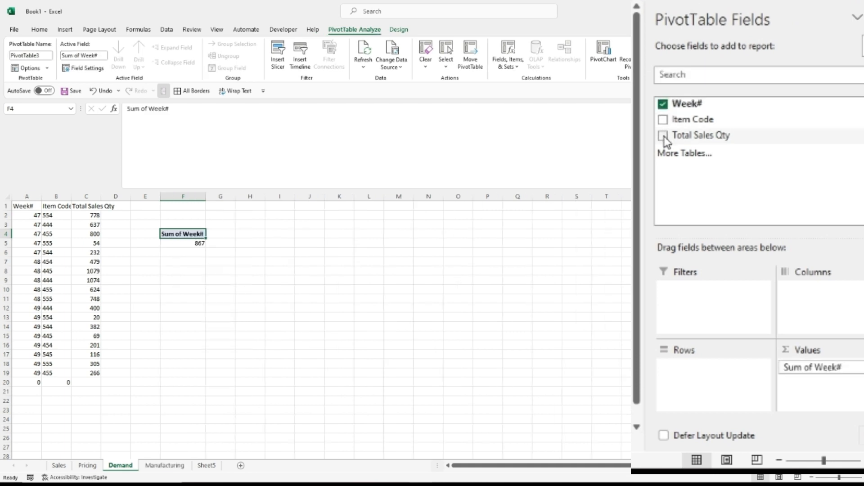
{"action": "left_click_drag", "start_coordinate": [827, 367], "coordinate": [738, 380]}
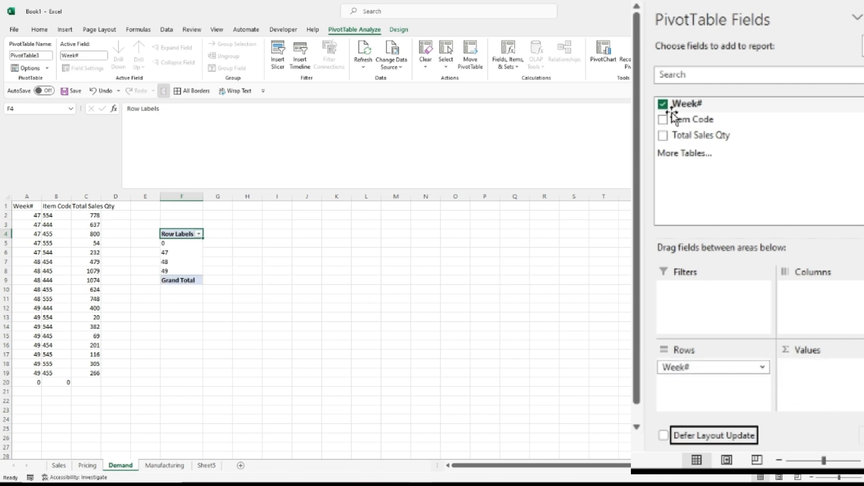
{"action": "left_click_drag", "start_coordinate": [677, 126], "coordinate": [729, 386]}
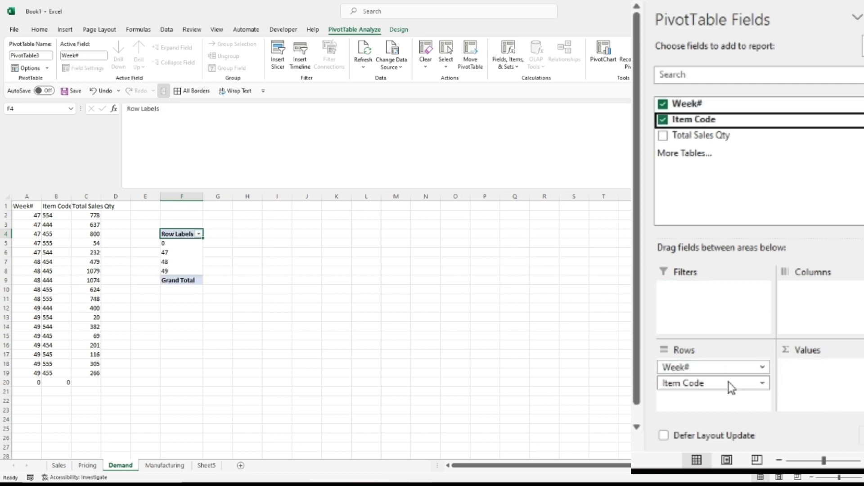
{"action": "left_click_drag", "start_coordinate": [700, 137], "coordinate": [850, 395]}
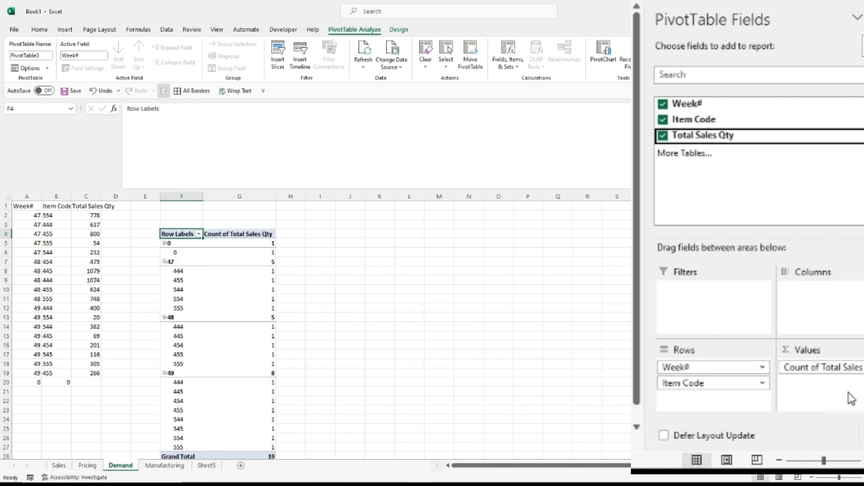
Step: Summarize the PivotTable's Total Sales Qty value field by Sum
{"action": "left_click", "coordinate": [852, 365]}
{"action": "left_click", "coordinate": [853, 351]}
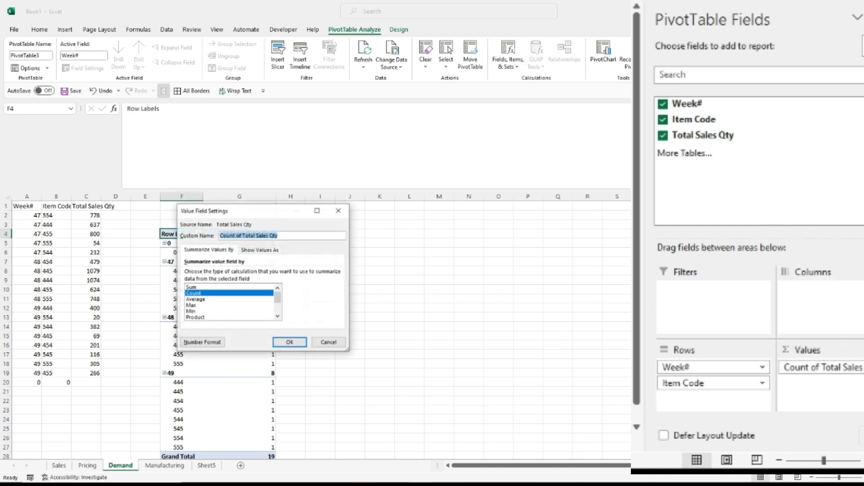
{"action": "left_click", "coordinate": [221, 287]}
{"action": "left_click", "coordinate": [289, 342]}
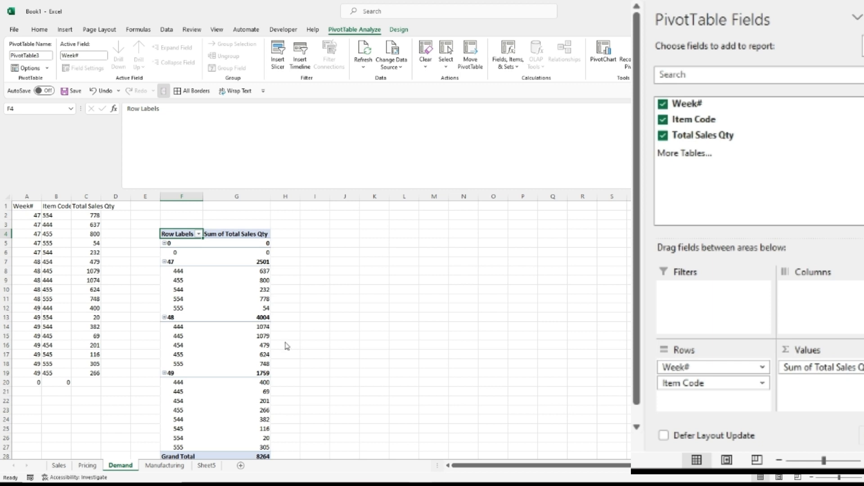
Step: Show the PivotTable in tabular form and repeat all item labels
{"action": "key", "text": "alt"}
{"action": "key", "text": "j"}
{"action": "key", "text": "y"}
{"action": "key", "text": "r"}
{"action": "key", "text": "p"}
{"action": "key", "text": "t"}
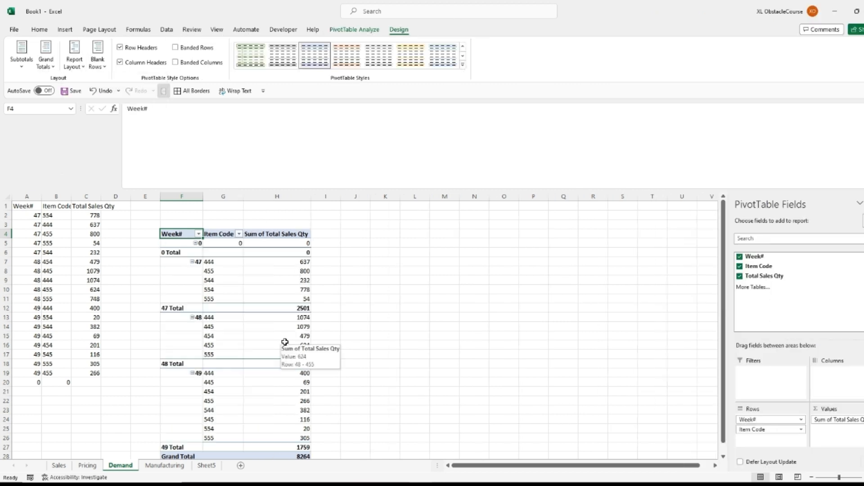
{"action": "key", "text": "alt"}
{"action": "key", "text": "j"}
{"action": "key", "text": "y"}
{"action": "key", "text": "r"}
{"action": "key", "text": "p"}
{"action": "key", "text": "r"}
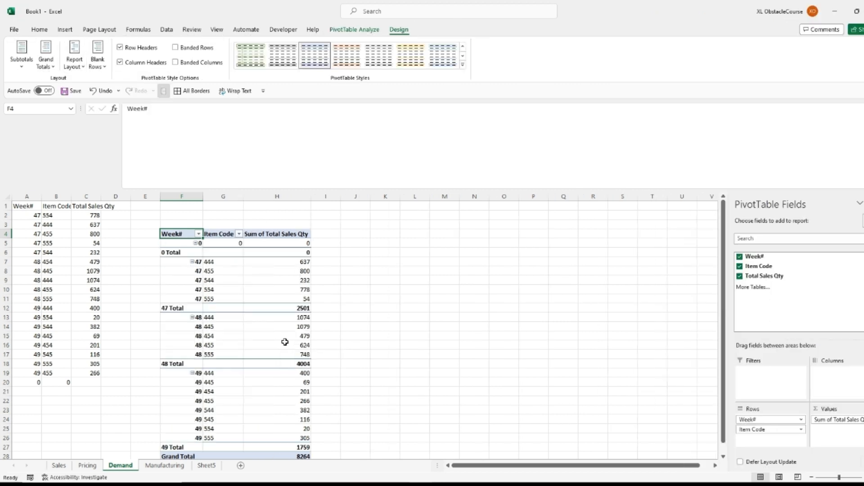
Step: Turn off the subtotals in the PivotTable
{"action": "key", "text": "alt"}
{"action": "key", "text": "j"}
{"action": "key", "text": "y"}
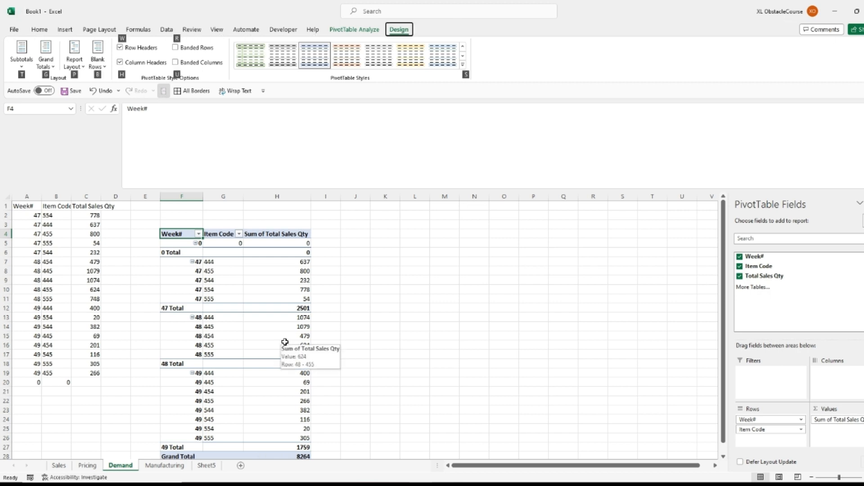
{"action": "key", "text": "s"}
{"action": "key", "text": "t"}
{"action": "key", "text": "d"}
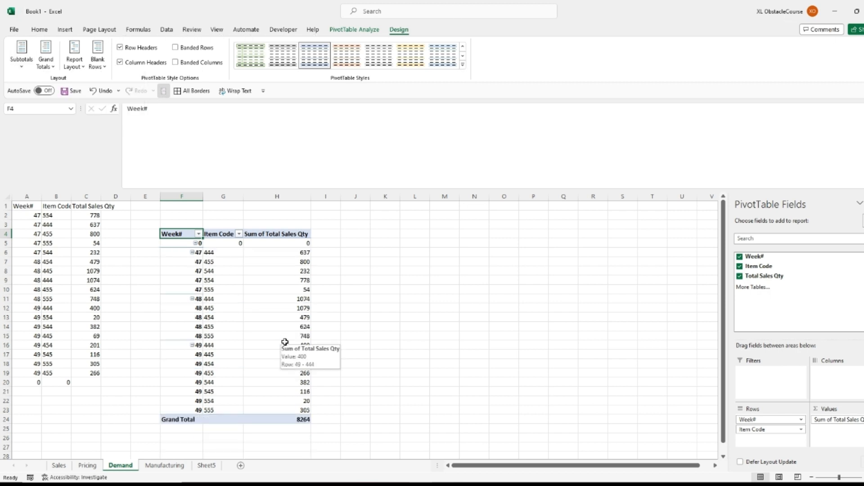
Step: Filter the PivotTable's Week# field to exclude week 0
{"action": "left_click", "coordinate": [199, 234]}
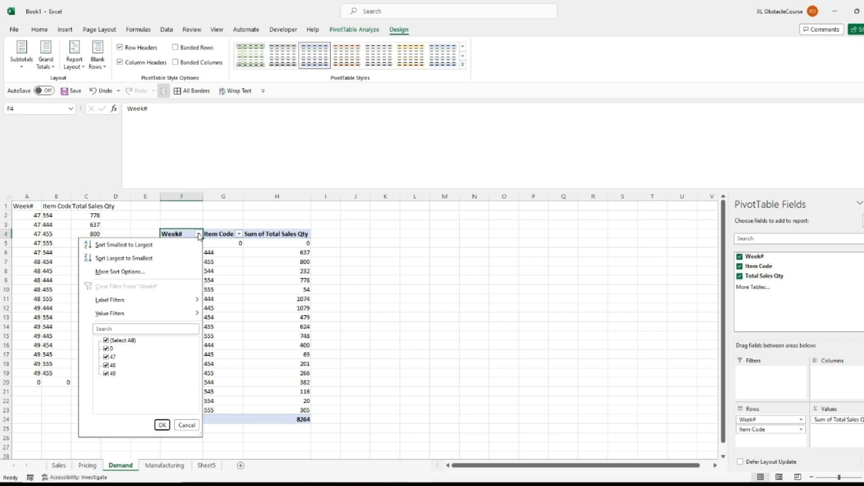
{"action": "left_click", "coordinate": [106, 349]}
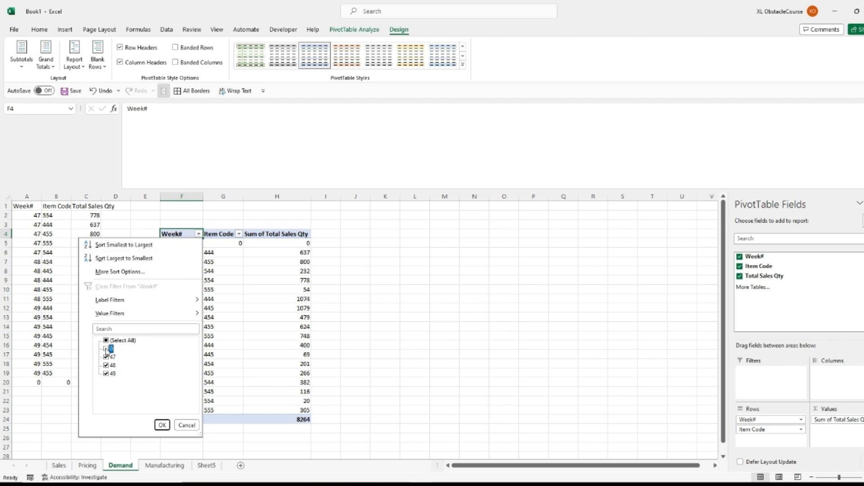
{"action": "left_click", "coordinate": [162, 426]}
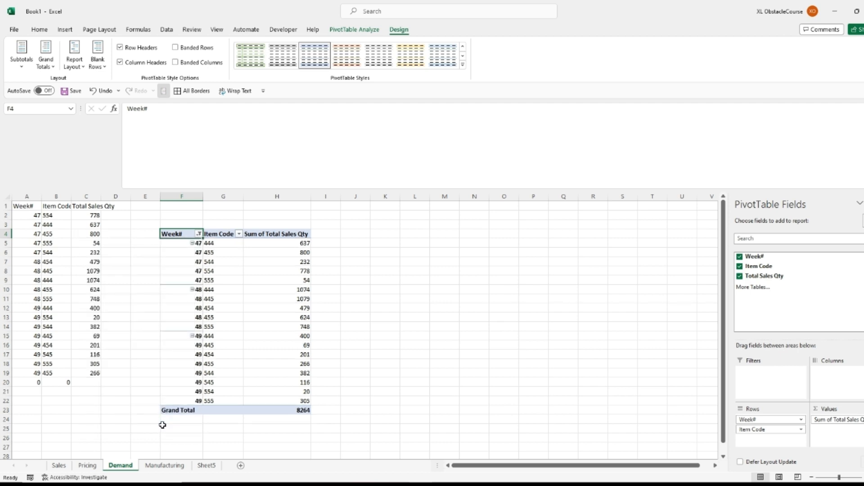
Step: Copy the whole PivotTable and paste it at I1 of the Manufacturing sheet
{"action": "key", "text": "ctrl+a"}
{"action": "key", "text": "ctrl+c"}
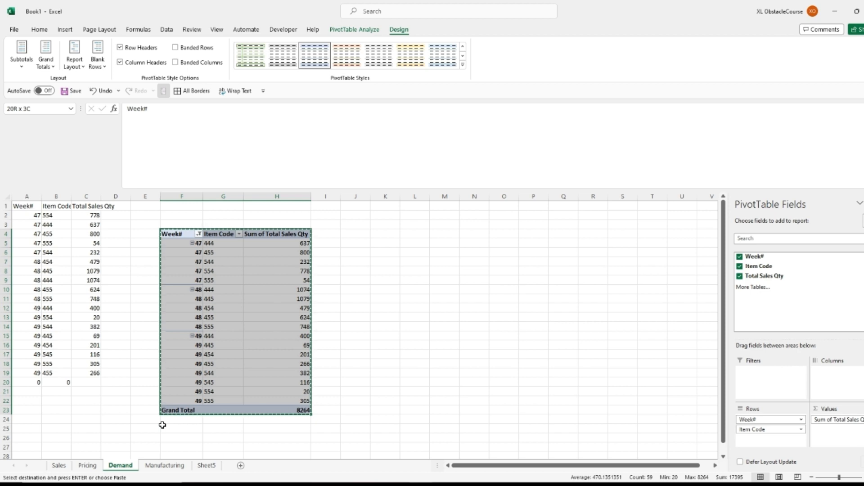
{"action": "key", "text": "ctrl+Page_Down"}
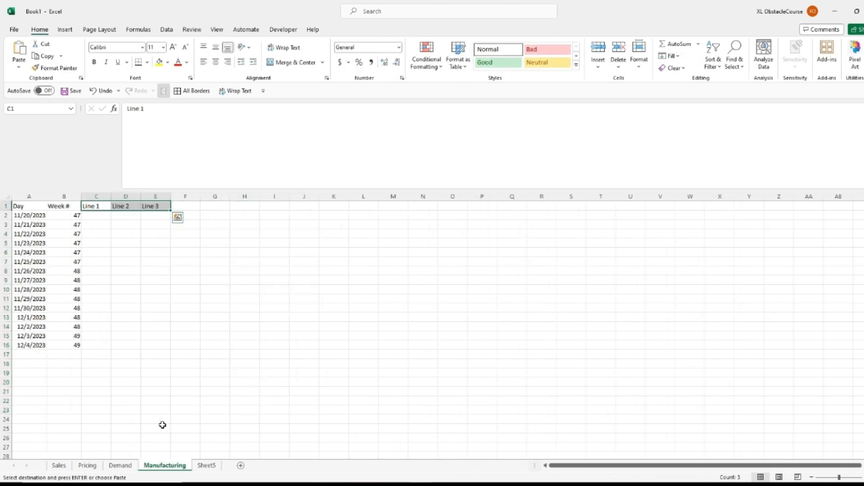
{"action": "key", "text": "Right"}
{"action": "key", "text": "Right"}
{"action": "key", "text": "Right"}
{"action": "key", "text": "Right"}
{"action": "key", "text": "Right"}
{"action": "key", "text": "Right"}
{"action": "key", "text": "ctrl+v"}
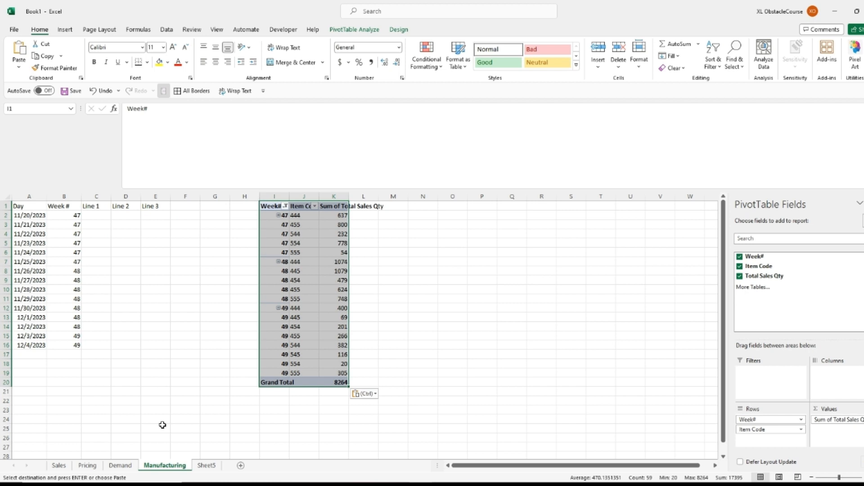
{"action": "key", "text": "Left"}
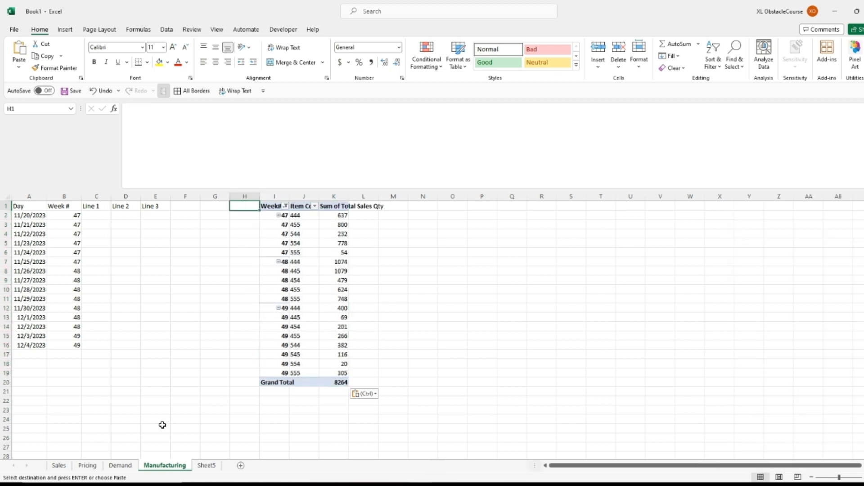
{"action": "key", "text": "Left"}
{"action": "key", "text": "Left"}
{"action": "key", "text": "Left"}
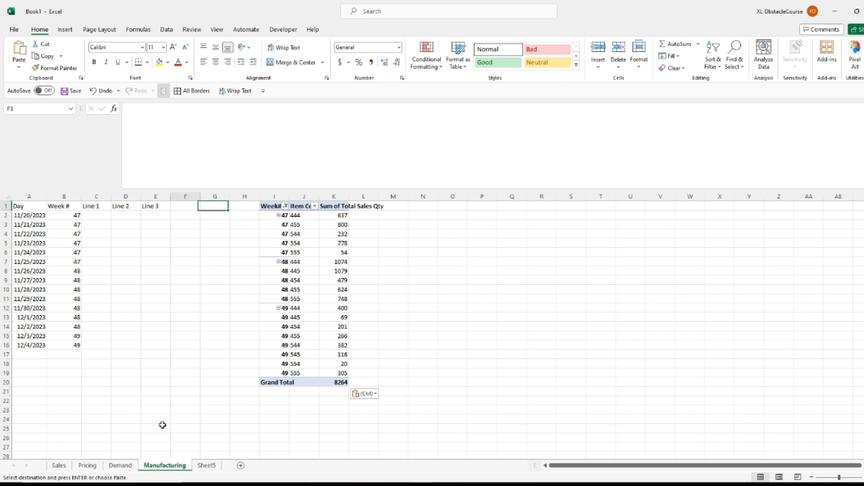
{"action": "key", "text": "Right"}
{"action": "key", "text": "Right"}
{"action": "key", "text": "Right"}
{"action": "key", "text": "Right"}
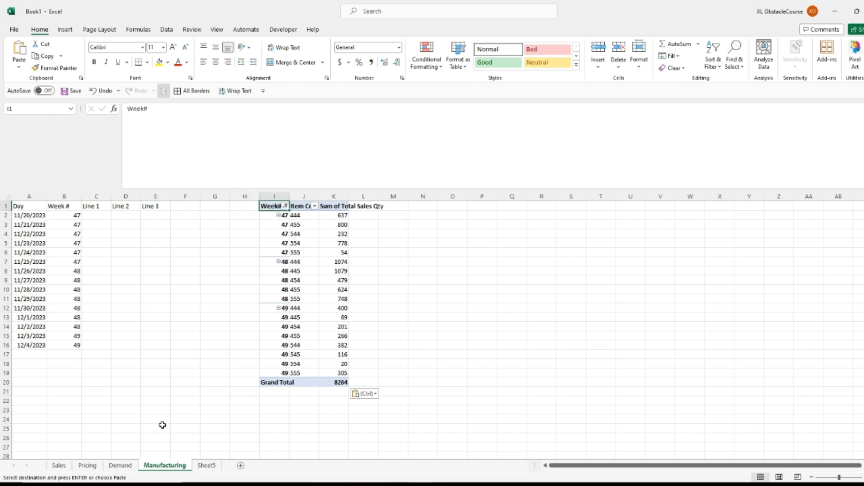
Step: Move the PivotTable on the Manufacturing sheet down two rows so that it starts at I3
{"action": "key", "text": "ctrl+shift+Right"}
{"action": "key", "text": "ctrl+shift+Down"}
{"action": "key", "text": "ctrl+x"}
{"action": "key", "text": "Down"}
{"action": "key", "text": "Down"}
{"action": "key", "text": "ctrl+v"}
Step: Insert a blank row 2 beneath the Day, Week # and line headings
{"action": "key", "text": "Up"}
{"action": "key", "text": "shift+space"}
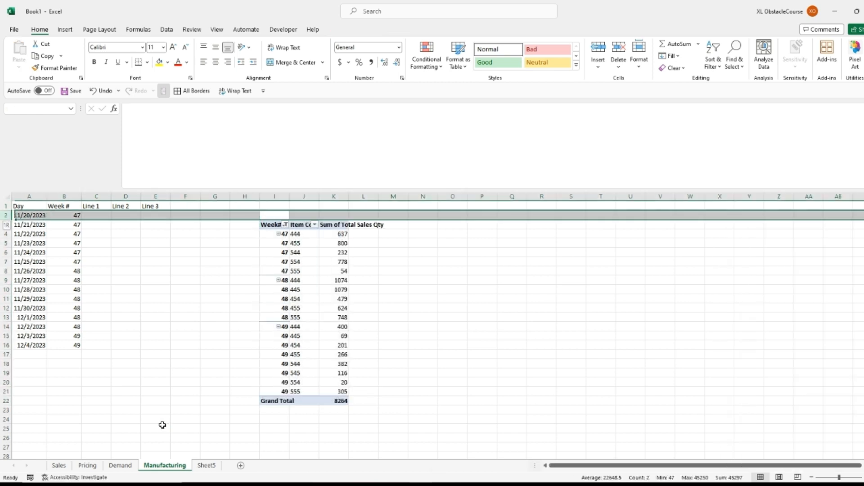
{"action": "key", "text": "ctrl+shift+plus"}
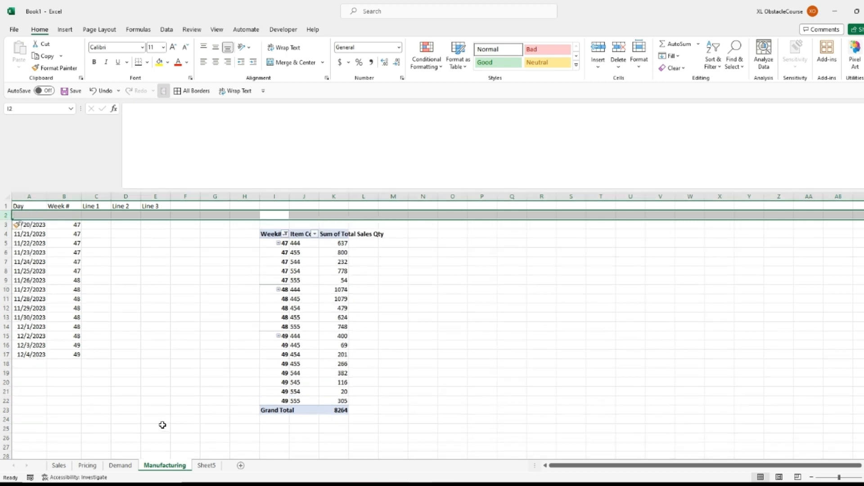
Step: Enter in C2 a VLOOKUP of C1 in the locked range Sheet5!$A$2:$B$4, returning column 2 with FALSE for exact match
{"action": "key", "text": "Home"}
{"action": "key", "text": "Right"}
{"action": "key", "text": "Right"}
{"action": "key", "text": "ctrl+shift+u"}
{"action": "type", "text": "=vlook"}
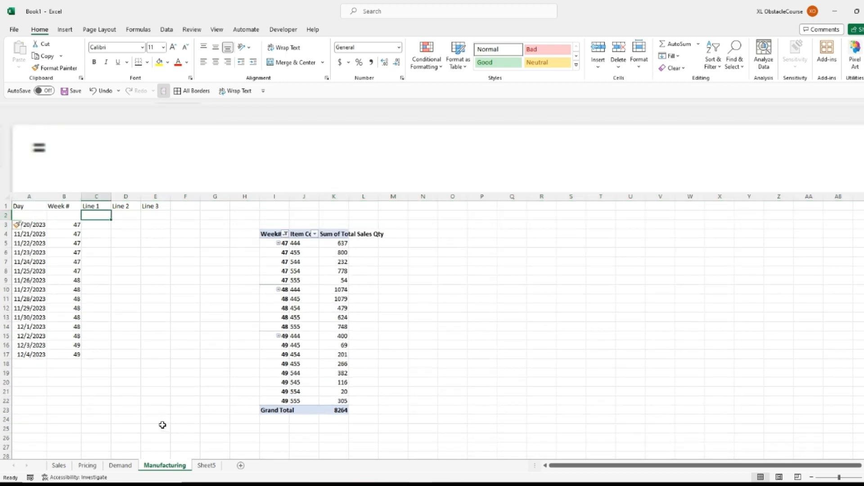
{"action": "type", "text": "up("}
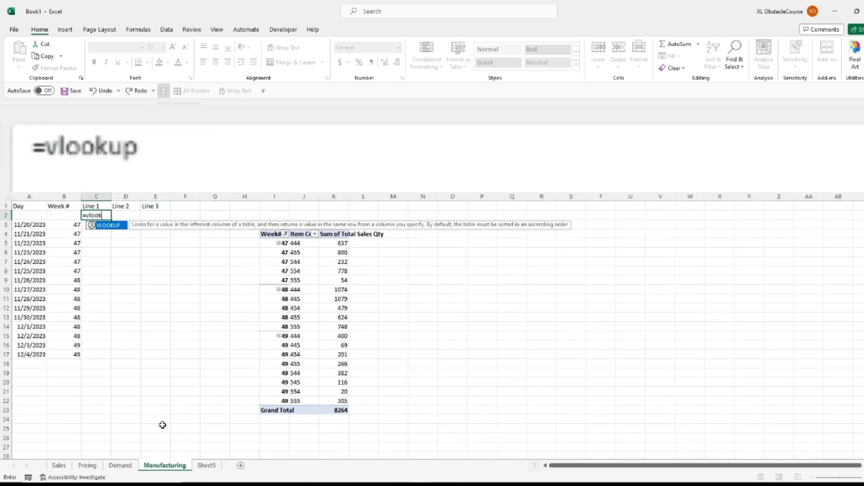
{"action": "key", "text": "Up"}
{"action": "type", "text": ","}
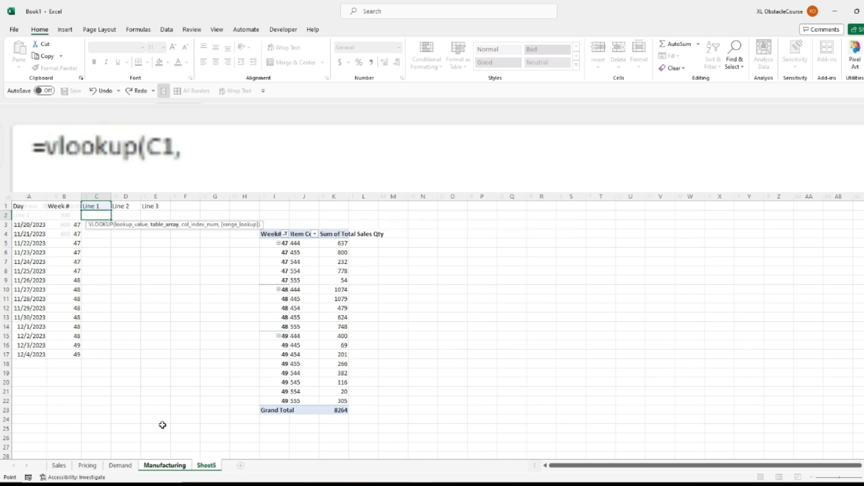
{"action": "key", "text": "ctrl+Page_Down"}
{"action": "key", "text": "Down"}
{"action": "key", "text": "shift+Right"}
{"action": "key", "text": "shift+Down"}
{"action": "key", "text": "shift+Down"}
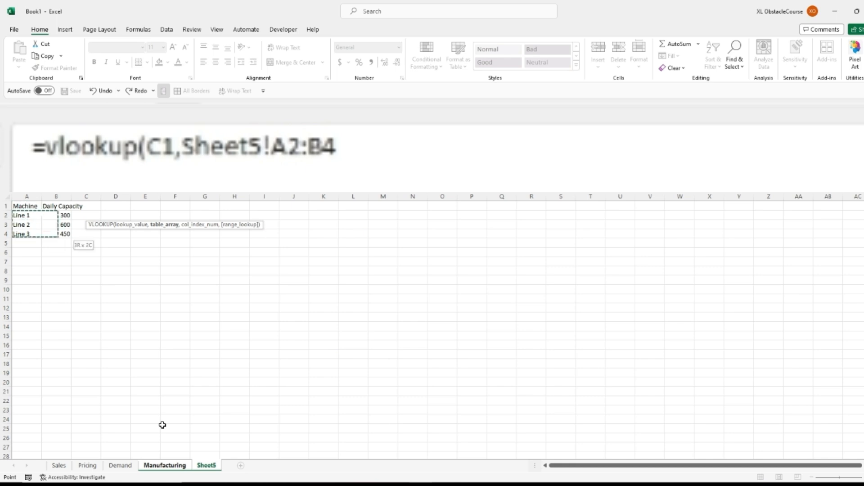
{"action": "key", "text": "F4"}
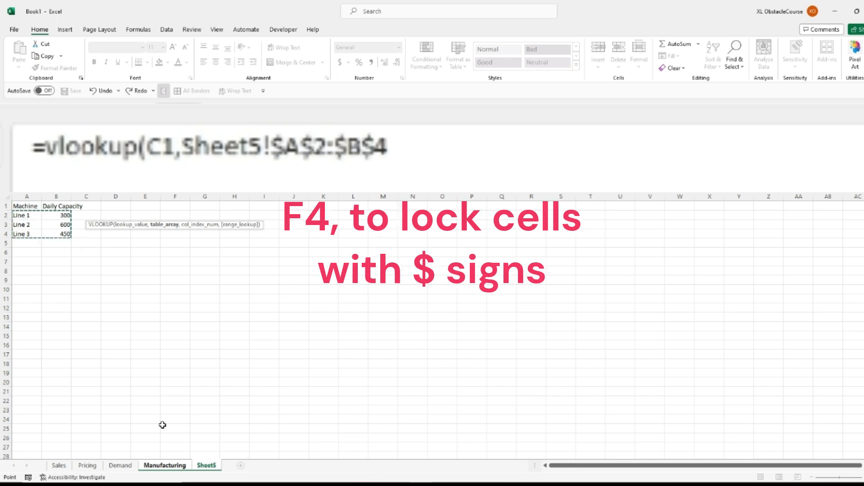
{"action": "type", "text": ",2,false"}
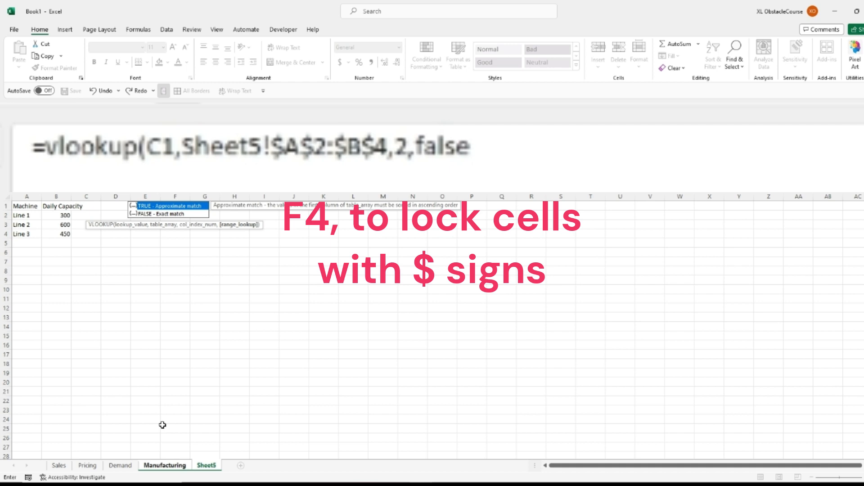
{"action": "key", "text": "Return"}
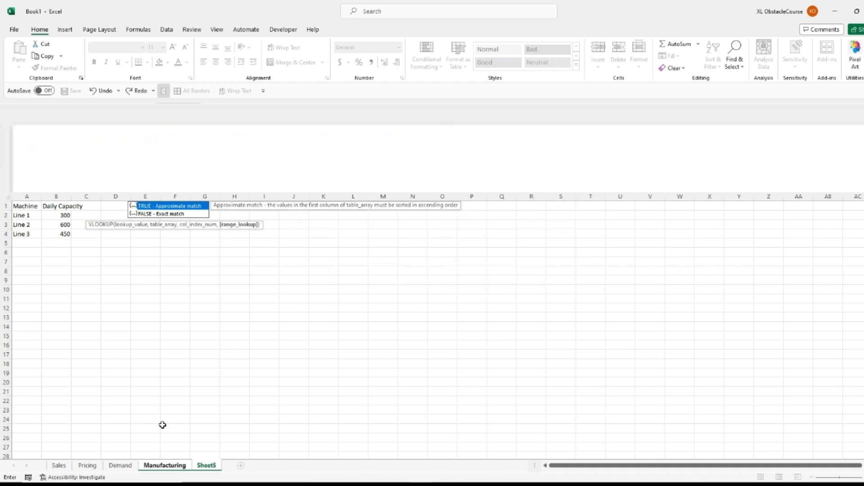
Step: Fill the Line 1 capacity lookup formula across to D2 and E2 for Line 2 and Line 3
{"action": "key", "text": "Up"}
{"action": "key", "text": "Right"}
{"action": "key", "text": "ctrl+r"}
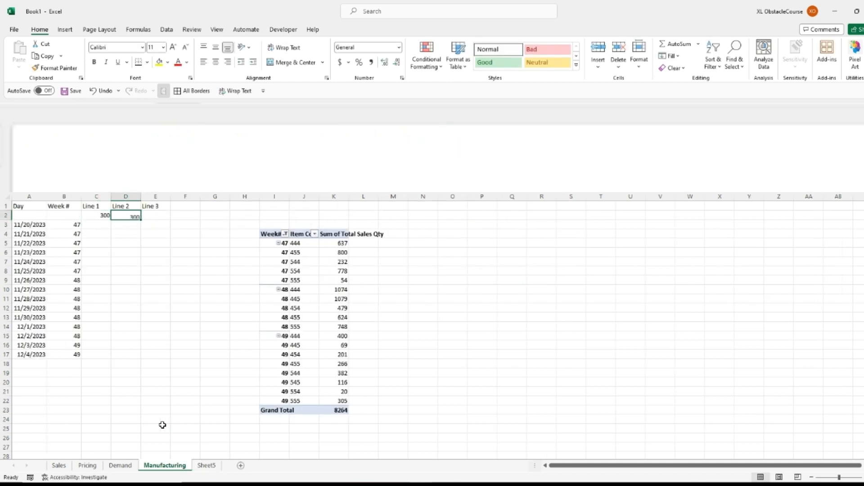
{"action": "key", "text": "Right"}
{"action": "key", "text": "ctrl+r"}
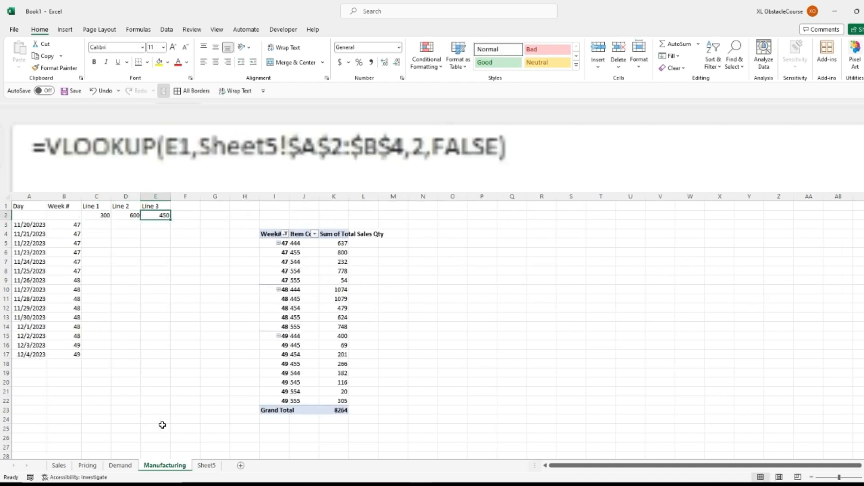
Step: Rename Sheet5 as Machine Capacity
{"action": "left_click", "coordinate": [208, 466]}
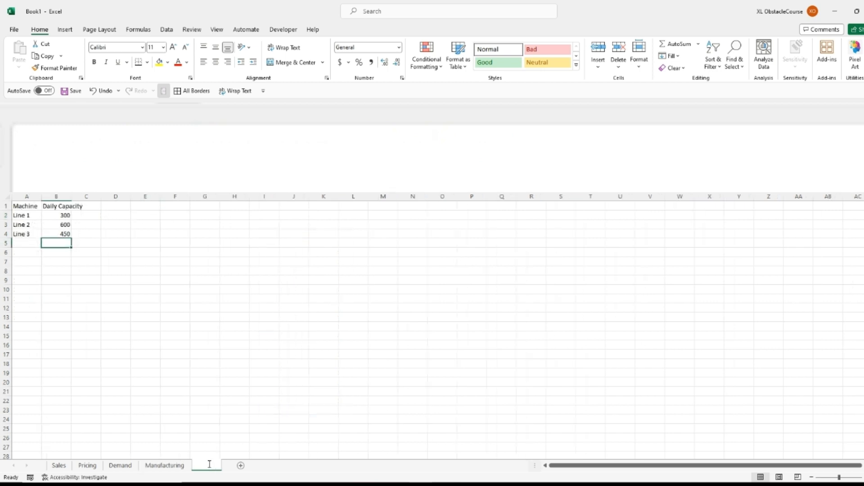
{"action": "type", "text": "Machi"}
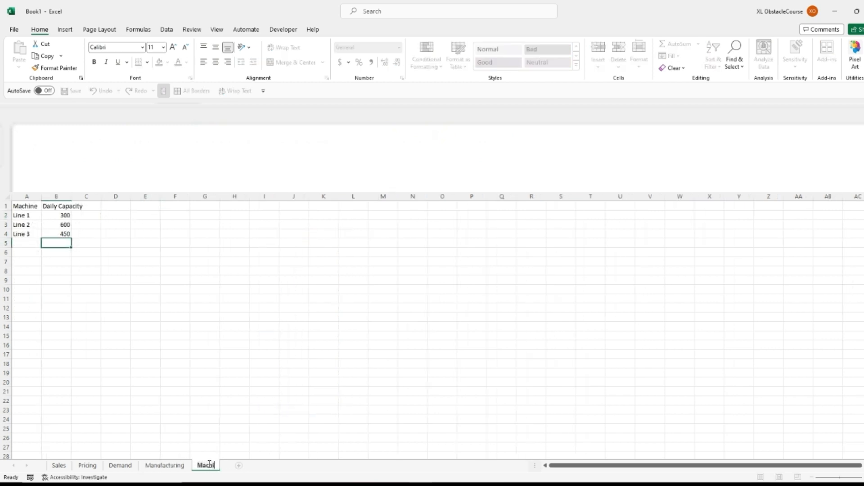
{"action": "type", "text": "ne Capacity"}
{"action": "key", "text": "Return"}
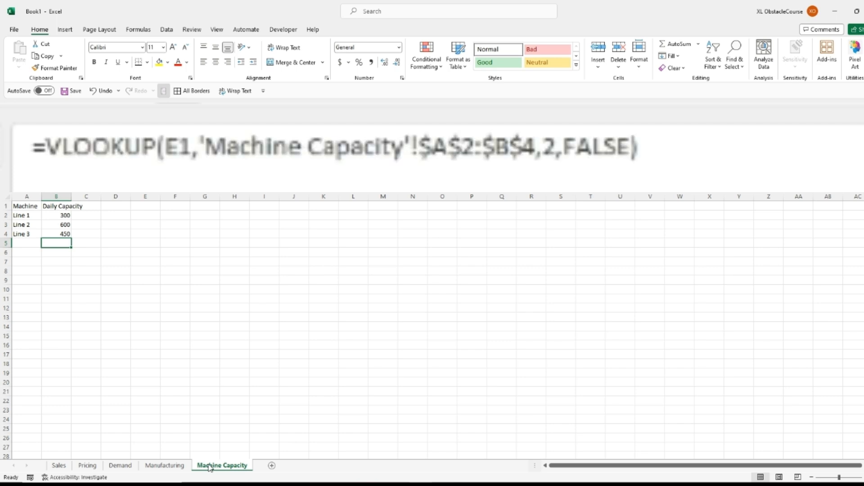
Step: Apply all borders to the empty planning grid C3:E17 beneath the three line capacities on the Manufacturing sheet
{"action": "key", "text": "ctrl+Page_Up"}
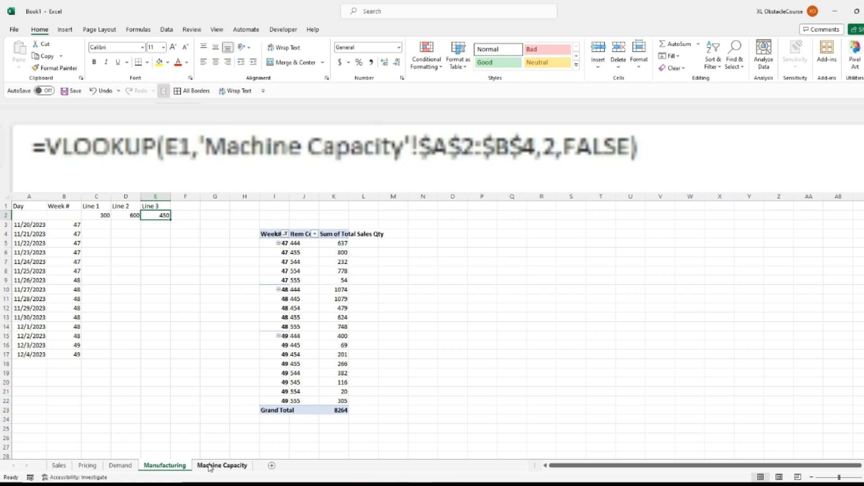
{"action": "key", "text": "Left"}
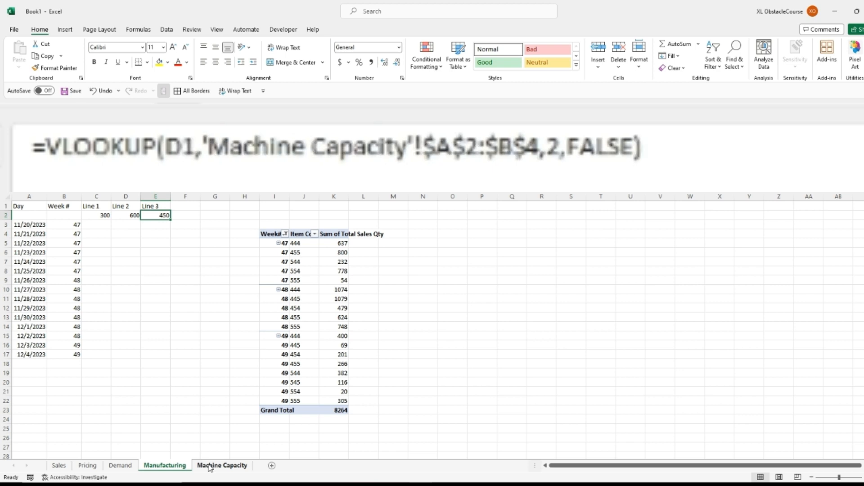
{"action": "key", "text": "Left"}
{"action": "key", "text": "Down"}
{"action": "key", "text": "Left"}
{"action": "key", "text": "Down"}
{"action": "key", "text": "ctrl+Down"}
{"action": "key", "text": "Right"}
{"action": "key", "text": "shift+Up"}
{"action": "key", "text": "shift+Up"}
{"action": "key", "text": "shift+Up"}
{"action": "key", "text": "shift+Up"}
{"action": "key", "text": "shift+Up"}
{"action": "key", "text": "shift+Up"}
{"action": "key", "text": "shift+Up"}
{"action": "key", "text": "shift+Up"}
{"action": "key", "text": "shift+Up"}
{"action": "key", "text": "shift+Up"}
{"action": "key", "text": "shift+Up"}
{"action": "key", "text": "shift+Up"}
{"action": "key", "text": "shift+Up"}
{"action": "key", "text": "shift+Up"}
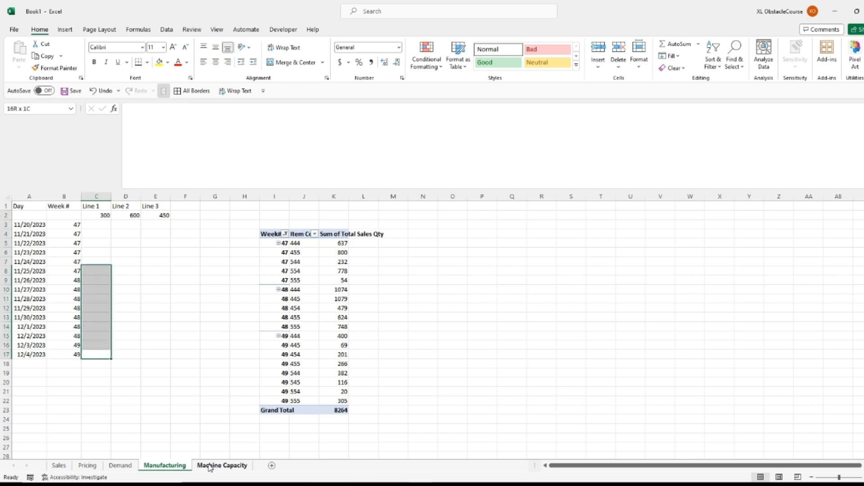
{"action": "key", "text": "shift+Right"}
{"action": "key", "text": "shift+Right"}
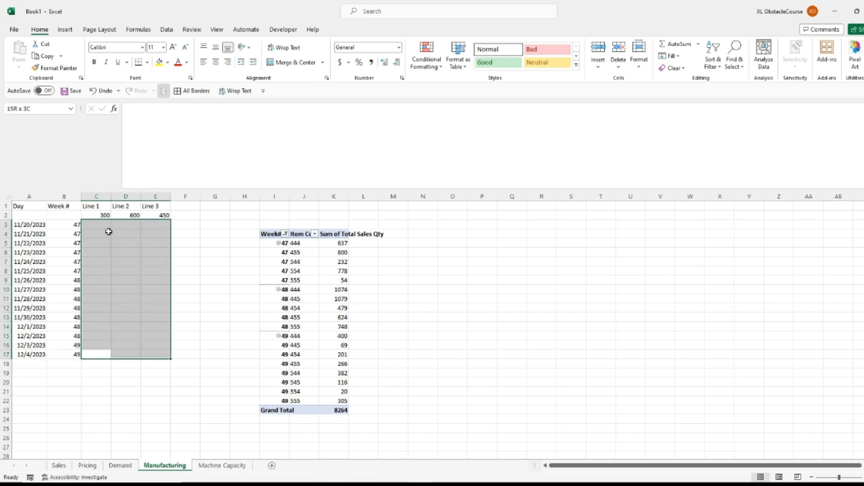
{"action": "left_click", "coordinate": [148, 63]}
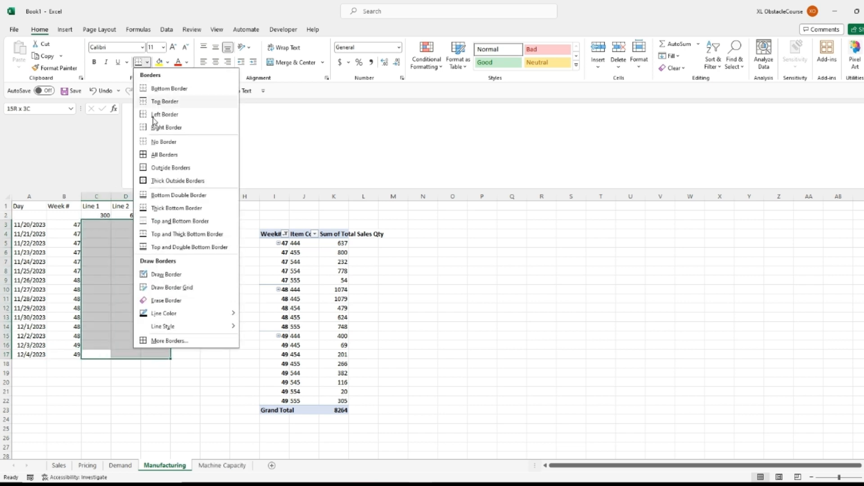
{"action": "left_click", "coordinate": [160, 155]}
{"action": "key", "text": "Left"}
{"action": "key", "text": "Left"}
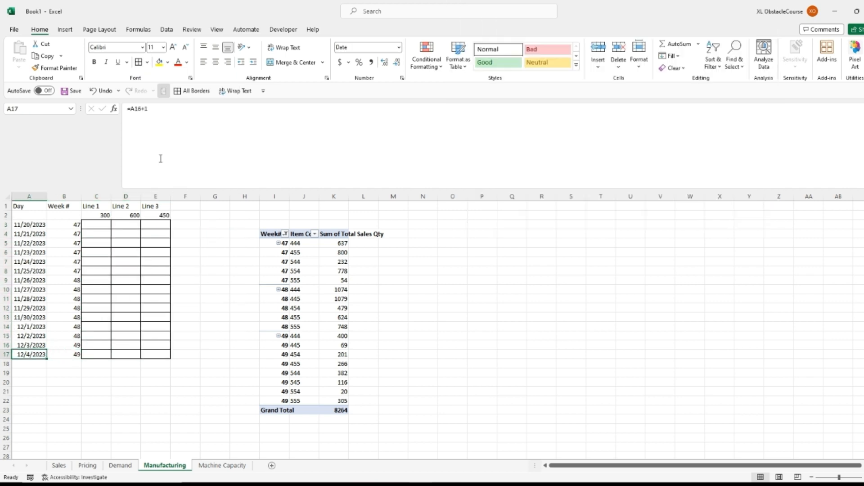
Step: Add a new worksheet after Manufacturing and name it questions
{"action": "left_click", "coordinate": [272, 467]}
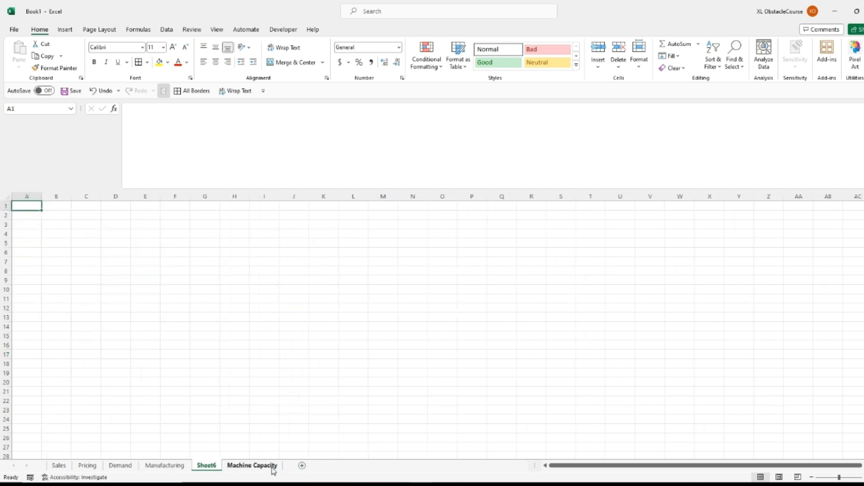
{"action": "double_click", "coordinate": [207, 465]}
{"action": "type", "text": "questions"}
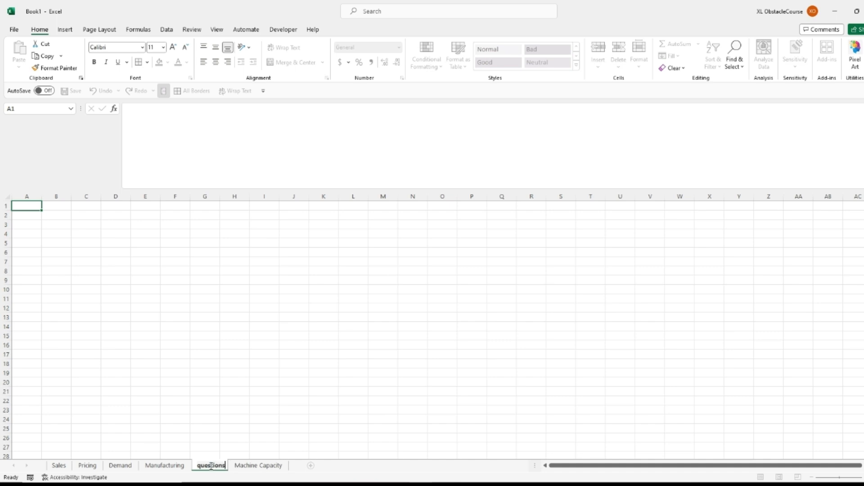
{"action": "key", "text": "Return"}
{"action": "key", "text": "Return"}
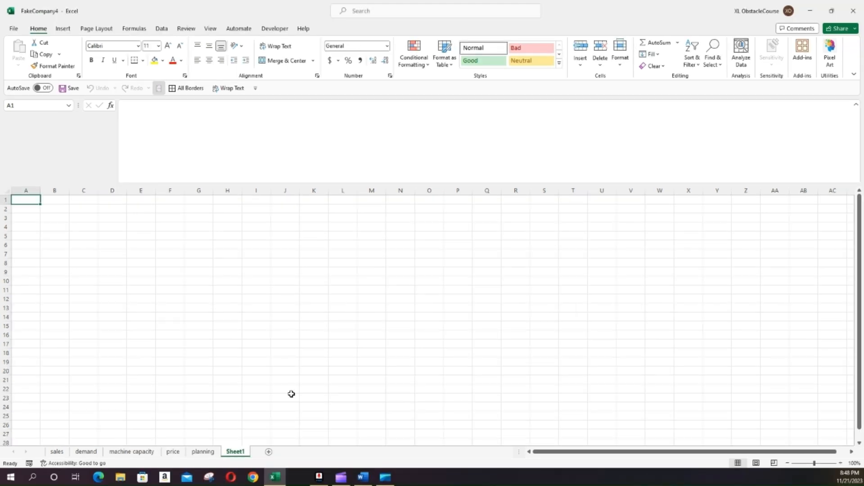
Step: Rename Sheet1 of the FakeCompany4 workbook as questions
{"action": "double_click", "coordinate": [242, 452]}
{"action": "type", "text": "questions"}
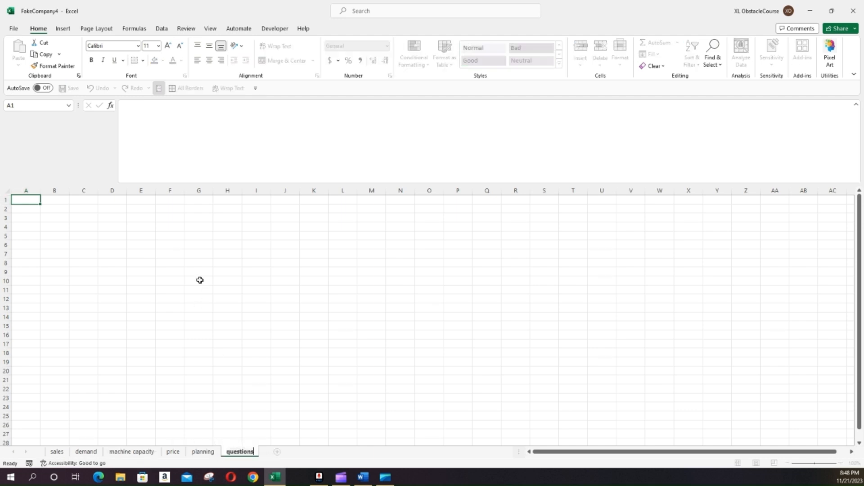
{"action": "key", "text": "Return"}
{"action": "left_click", "coordinate": [215, 276]}
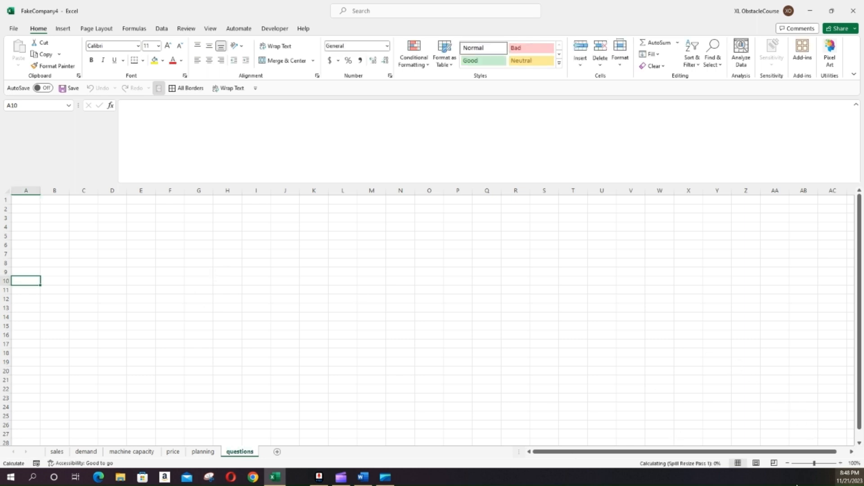
Step: Enter "1. Who was the top Sales person" in A1 of the questions sheet
{"action": "key", "text": "alt+Tab"}
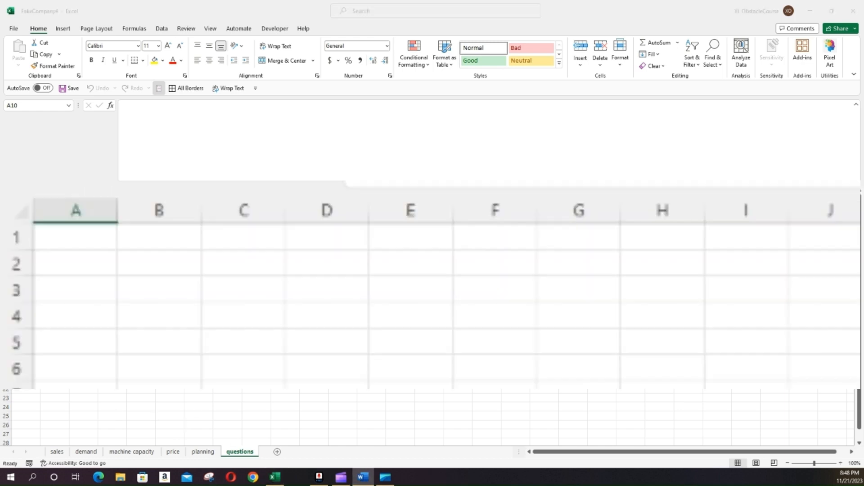
{"action": "left_click", "coordinate": [170, 342]}
{"action": "key", "text": "ctrl+Home"}
{"action": "type", "text": "1."}
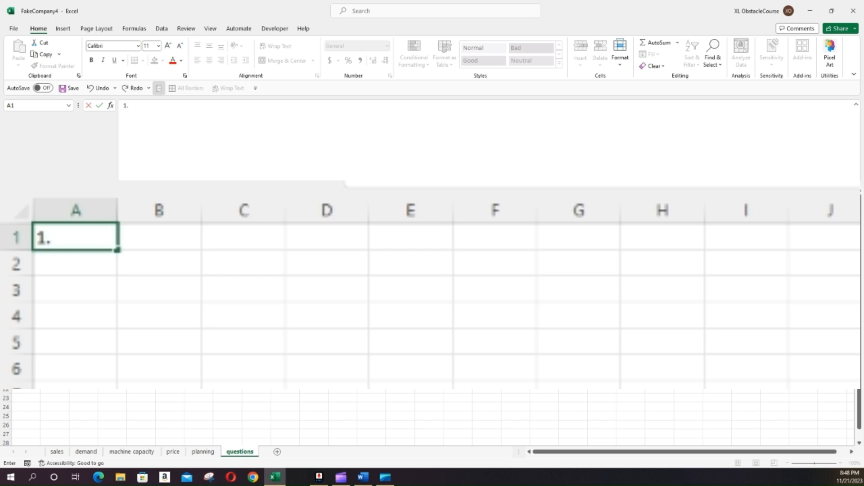
{"action": "type", "text": " Who was the to p"}
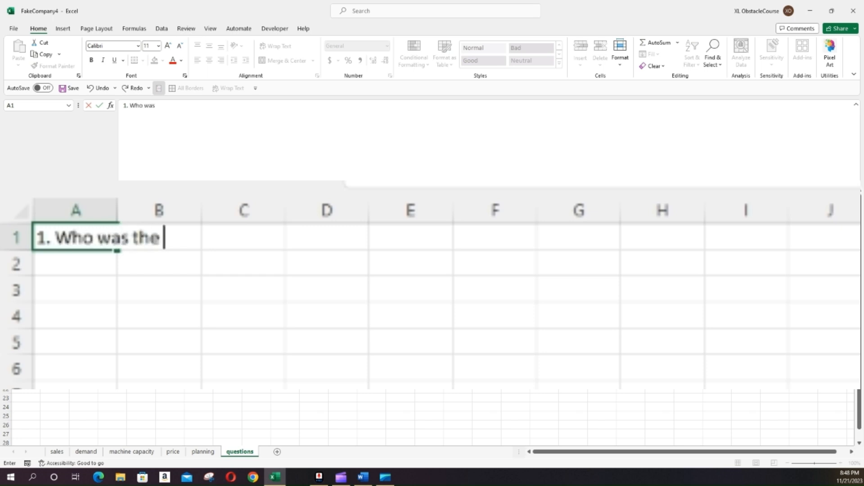
{"action": "key", "text": "BackSpace"}
{"action": "key", "text": "BackSpace"}
{"action": "type", "text": "p Sales person"}
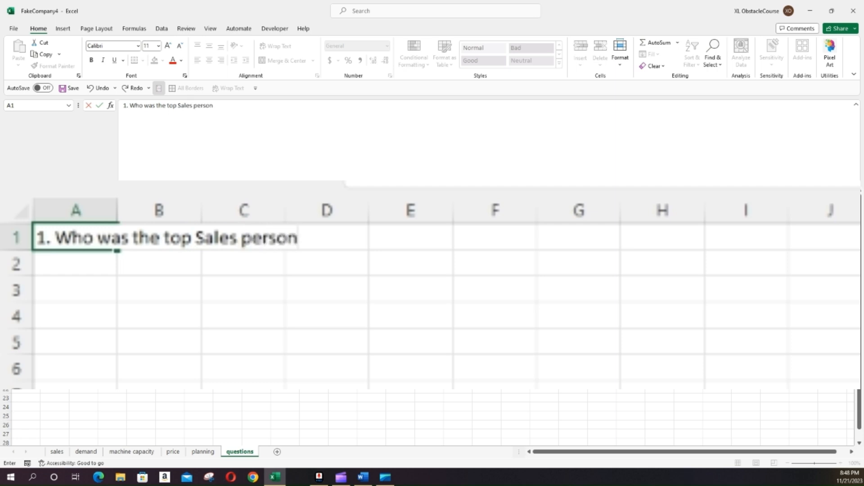
{"action": "key", "text": "Return"}
{"action": "key", "text": "Return"}
{"action": "key", "text": "Up"}
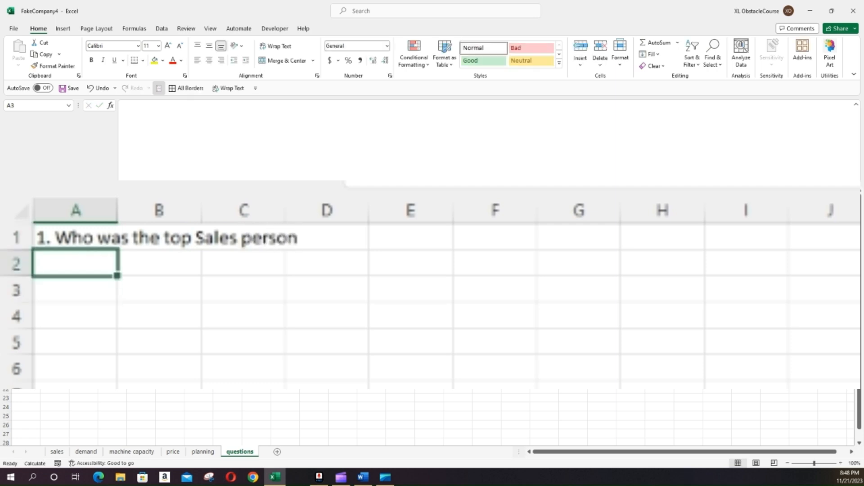
Step: Enter "2. What was the best selling item" in A2 of the questions sheet
{"action": "type", "text": "2. "}
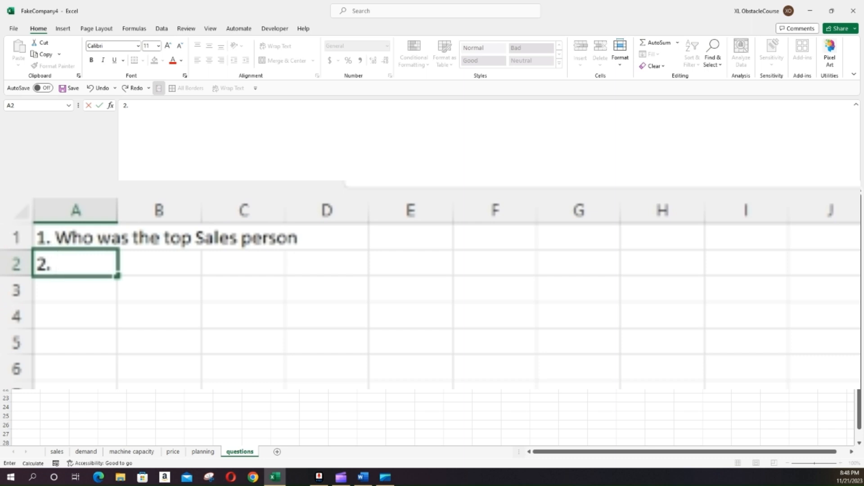
{"action": "type", "text": "What "}
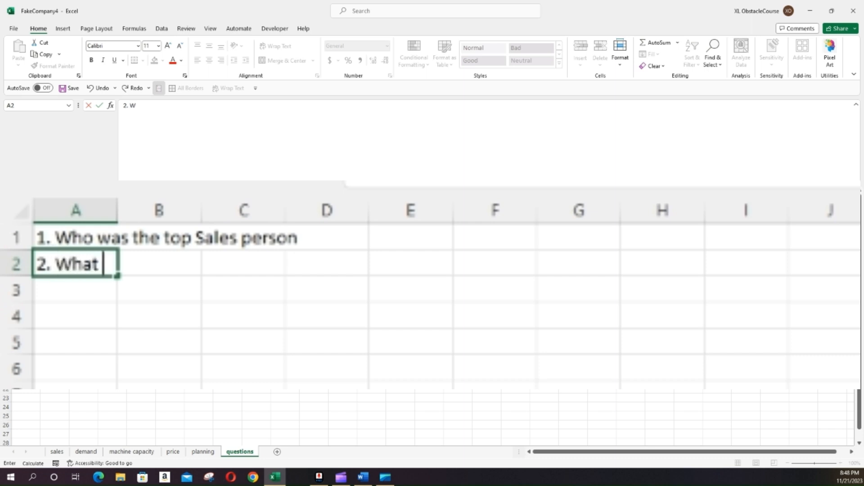
{"action": "type", "text": "was the best selling item"}
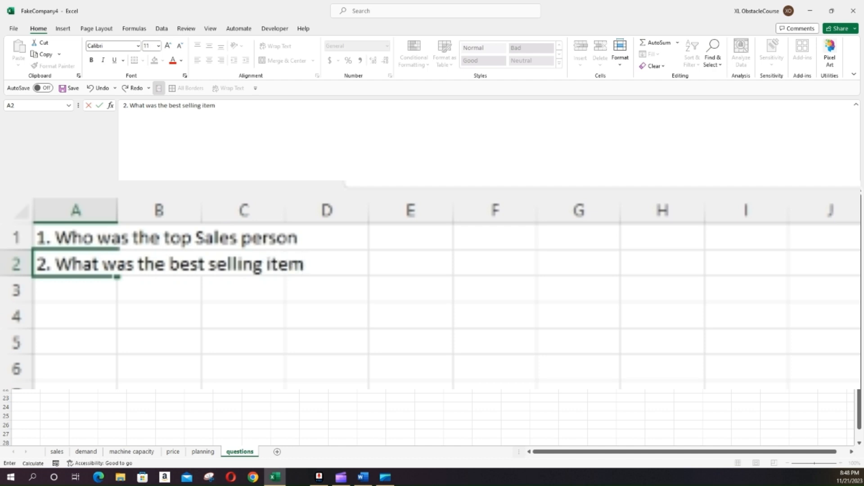
{"action": "key", "text": "Return"}
{"action": "key", "text": "Return"}
{"action": "key", "text": "Up"}
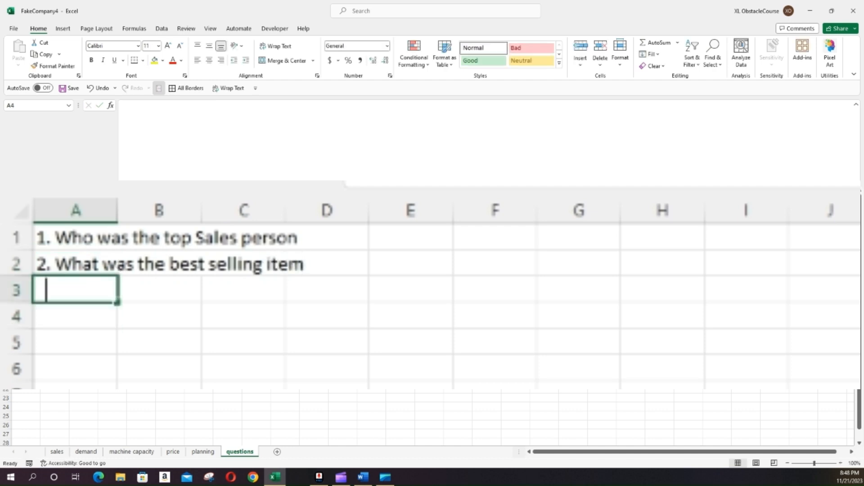
Step: Enter "3. What is your recommendation for an ideal production schedule for the next three weeks." in A3 of the questions sheet
{"action": "type", "text": "3."}
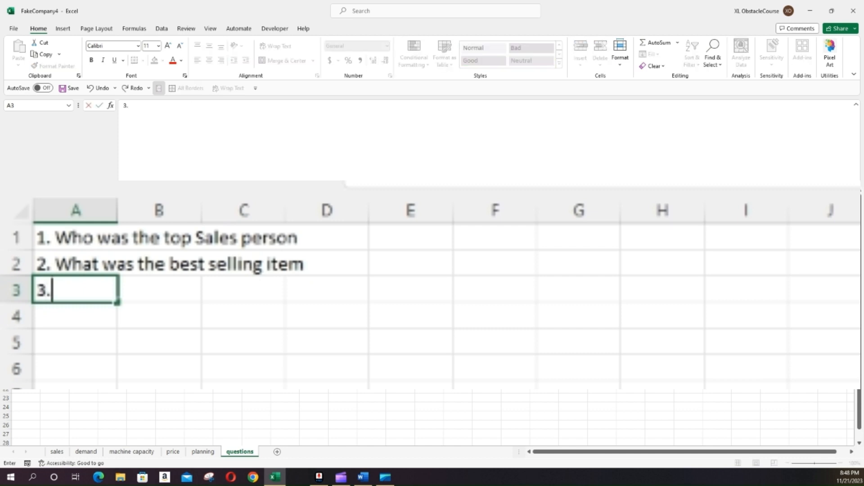
{"action": "key", "text": "alt+Tab"}
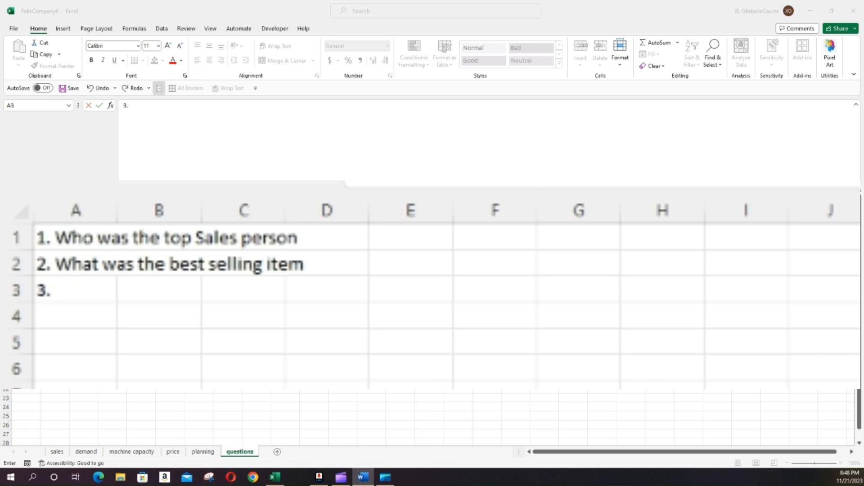
{"action": "left_click", "coordinate": [72, 289]}
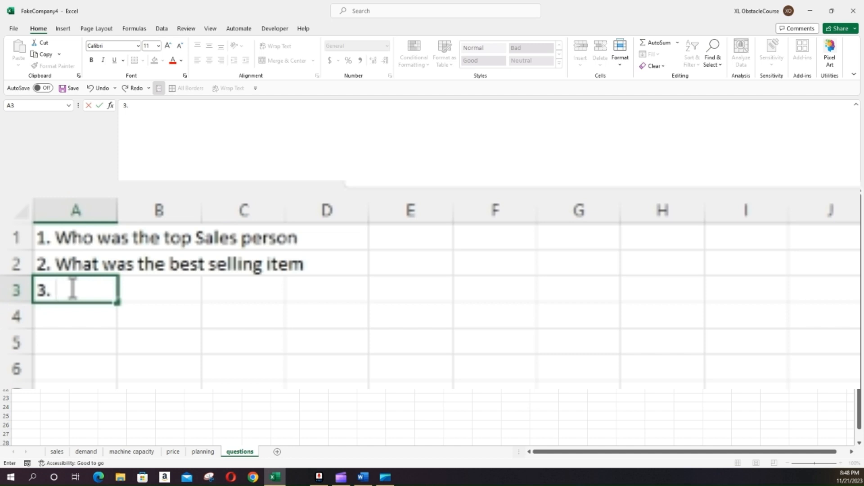
{"action": "type", "text": "What"}
{"action": "type", "text": "our ere"}
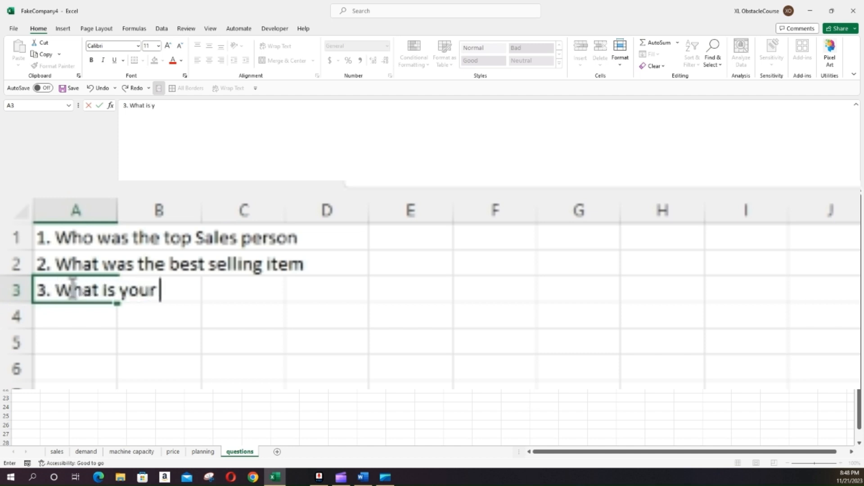
{"action": "key", "text": "BackSpace"}
{"action": "key", "text": "BackSpace"}
{"action": "key", "text": "BackSpace"}
{"action": "type", "text": "recomm"}
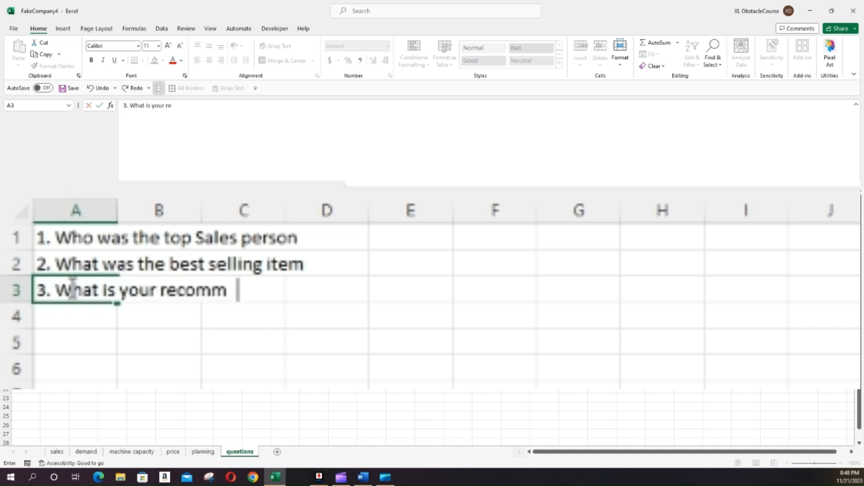
{"action": "type", "text": "endation for"}
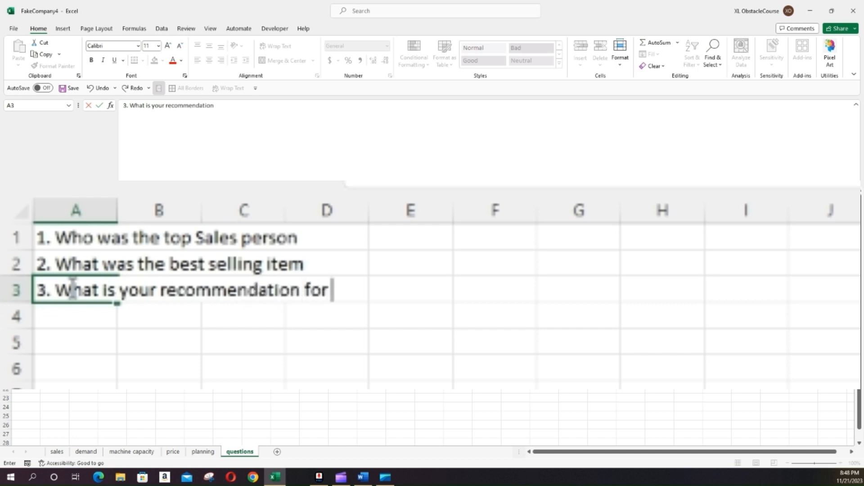
{"action": "type", "text": " an ideal produ"}
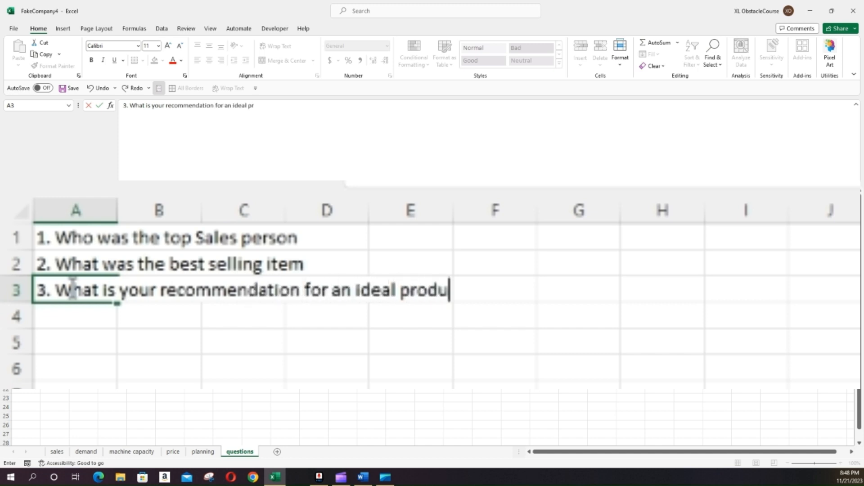
{"action": "type", "text": "ction sh"}
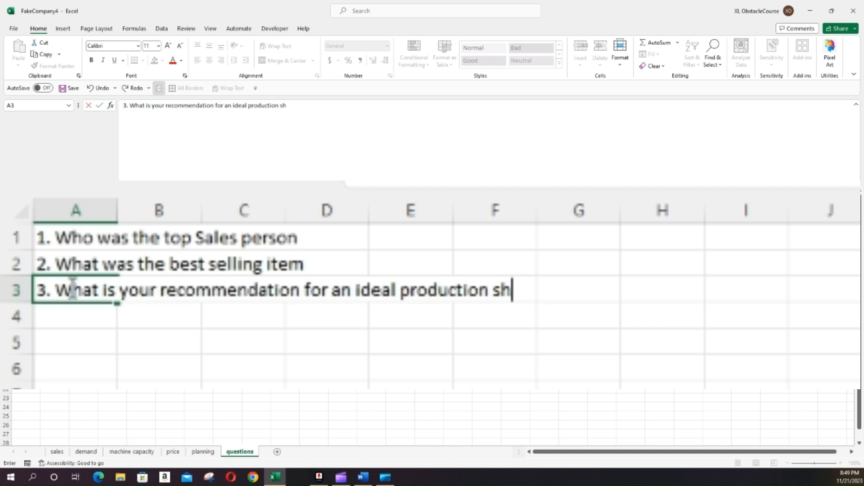
{"action": "key", "text": "BackSpace"}
{"action": "type", "text": "chedule "}
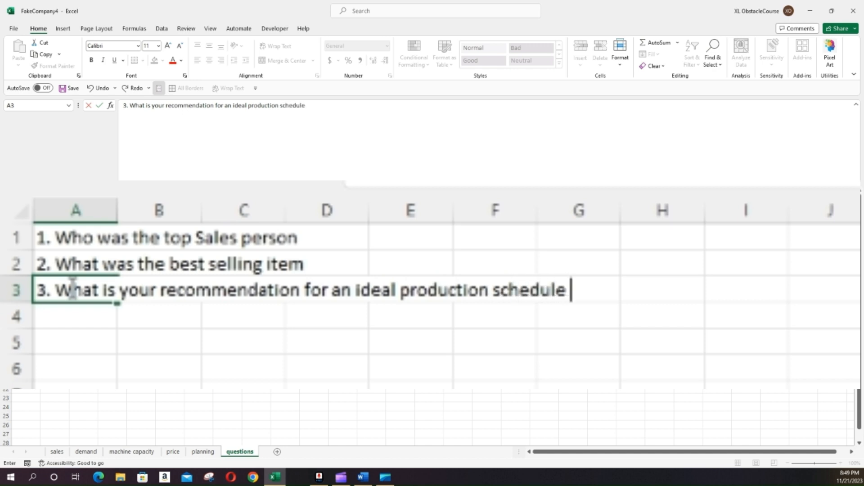
{"action": "type", "text": "for the next w"}
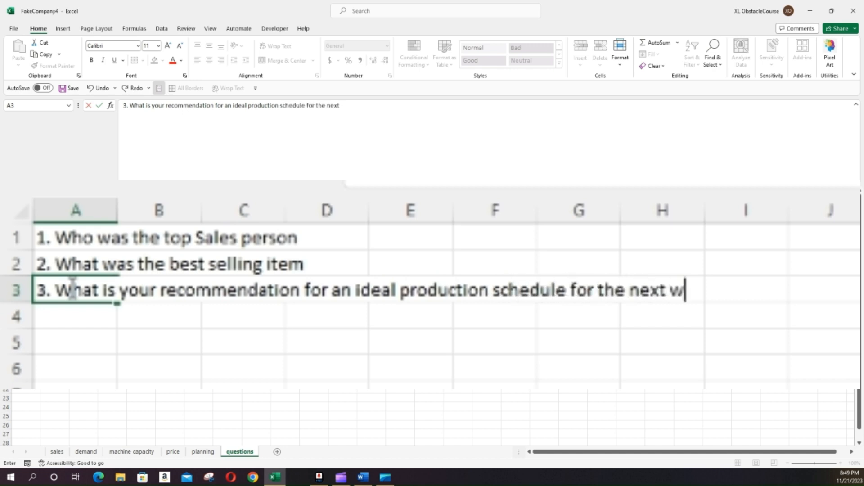
{"action": "key", "text": "BackSpace"}
{"action": "type", "text": "three weeks"}
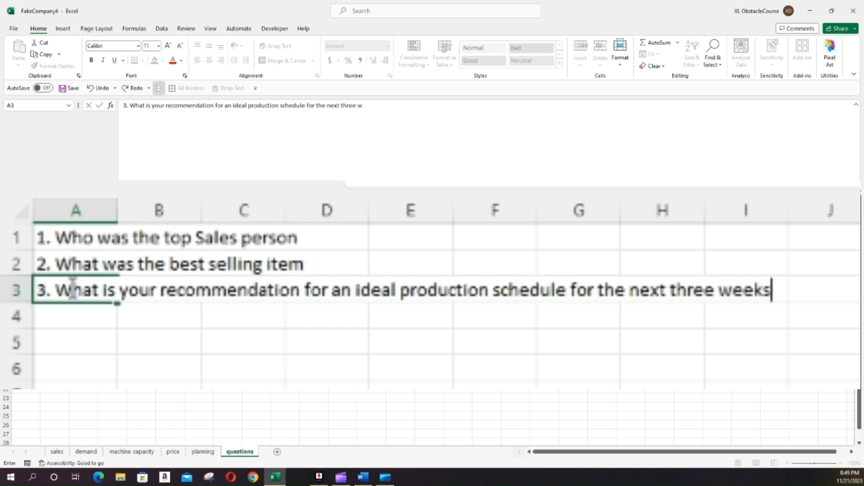
{"action": "type", "text": "."}
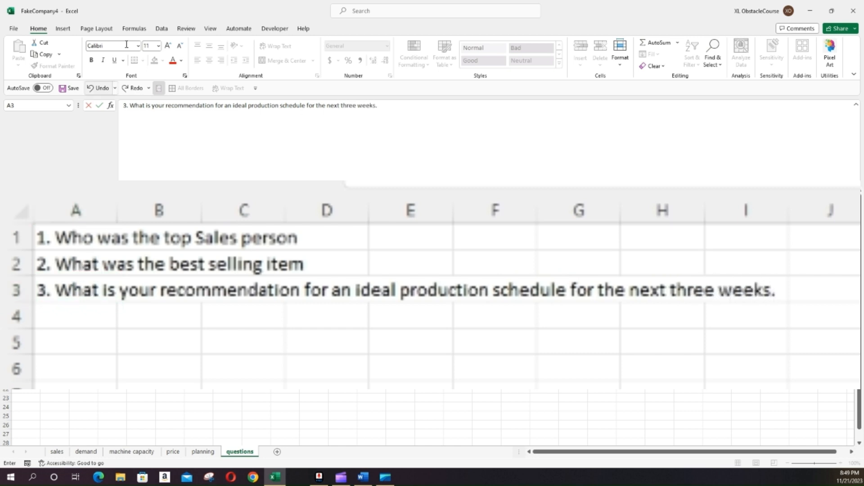
{"action": "key", "text": "alt+Tab"}
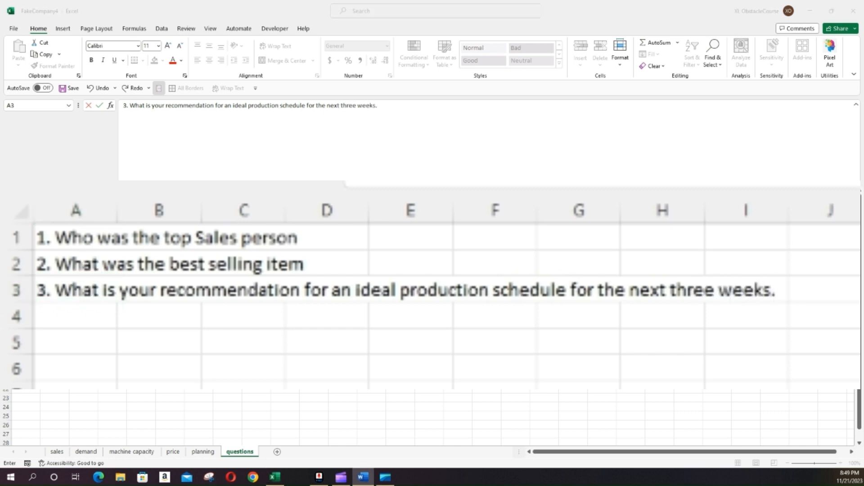